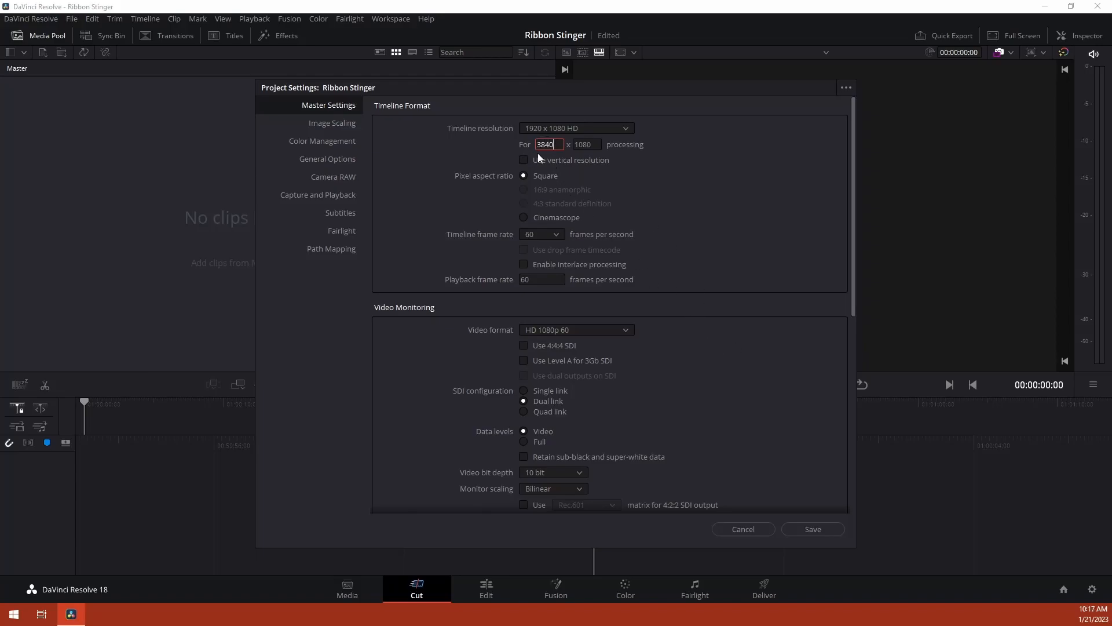
Save the project settings with the 3840 x 1080 timeline resolution and import Infinity logo.png into the project's media pool.
click(803, 529)
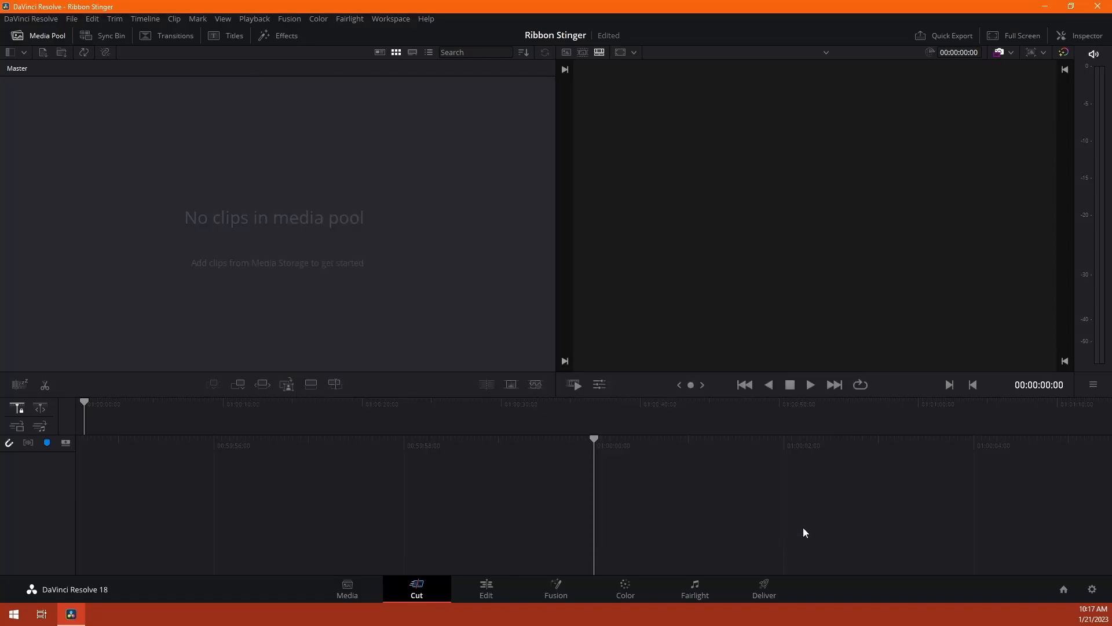
click(348, 588)
drag(551, 564, 345, 411)
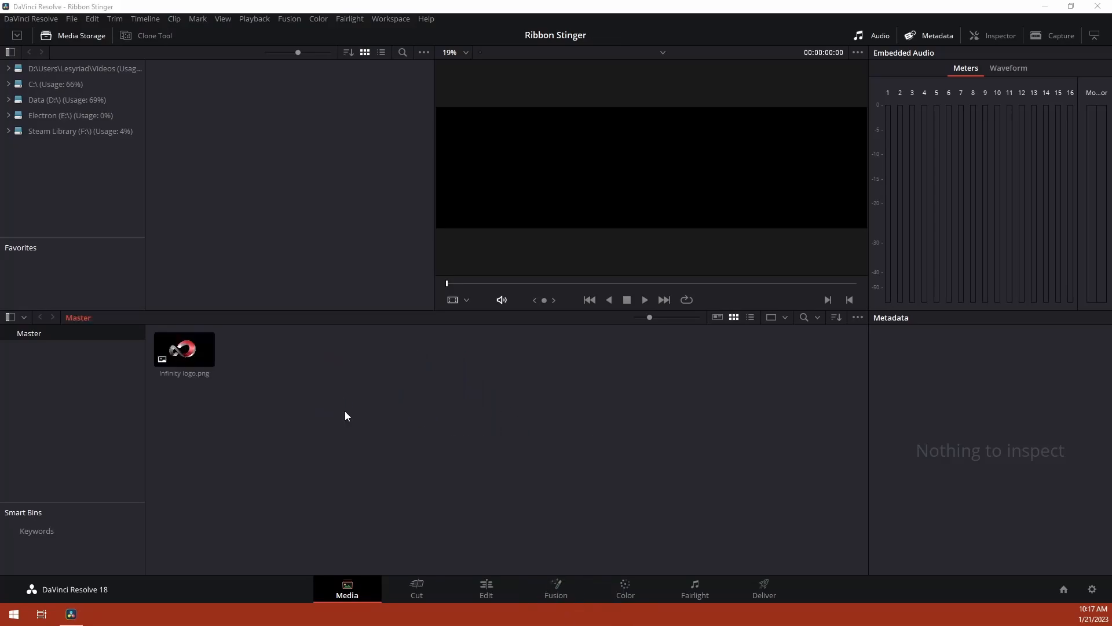
Create a 2-second Fusion composition clip named Stinger at 60 frames per second in the Master bin.
right_click(357, 459)
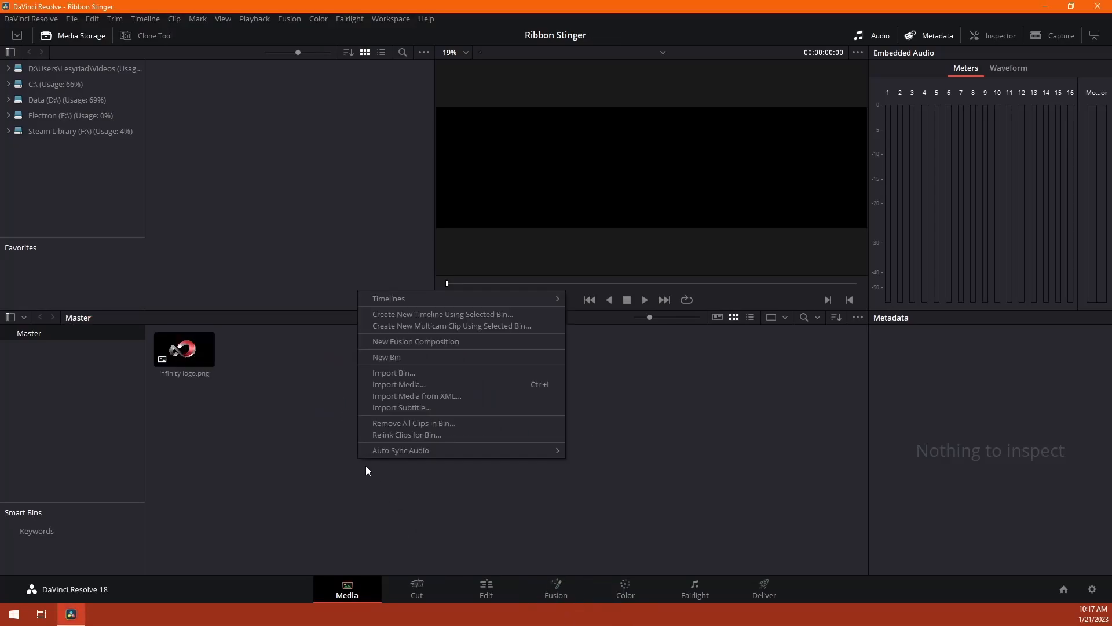
click(419, 344)
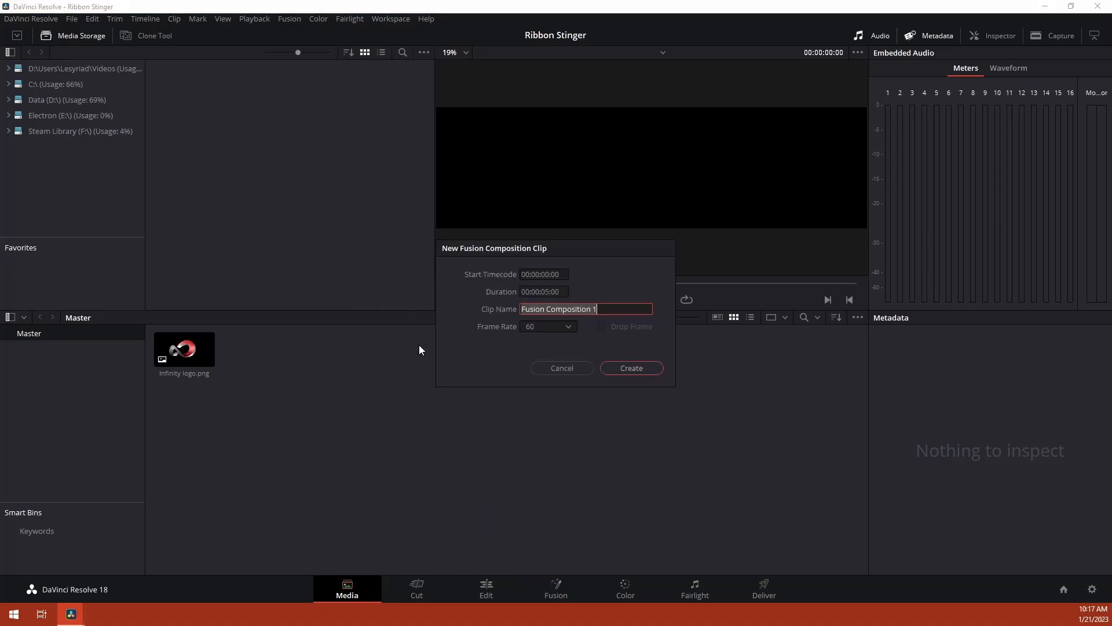
text(Stinger)
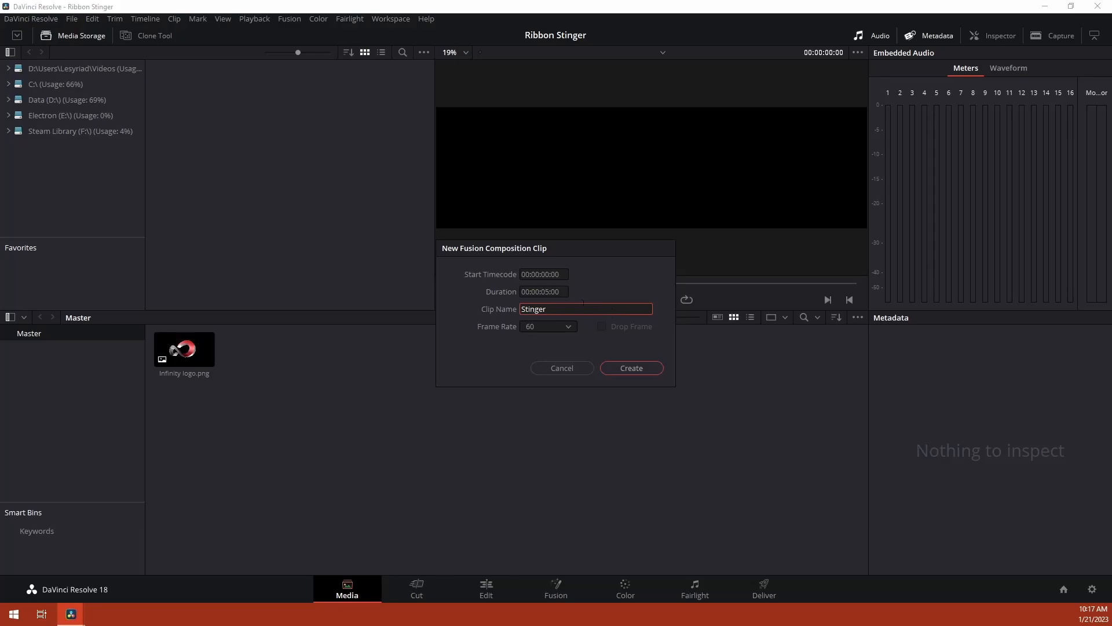
click(554, 292)
click(545, 292)
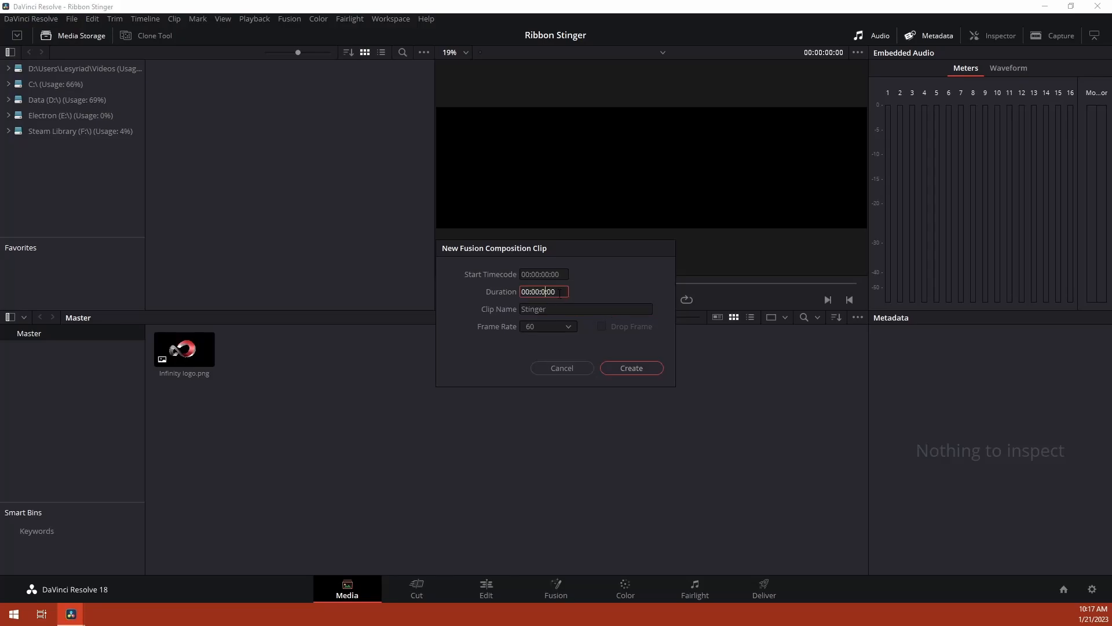
click(643, 368)
Create a second Fusion composition clip named Matte in the Master bin, editing its duration as well.
right_click(368, 388)
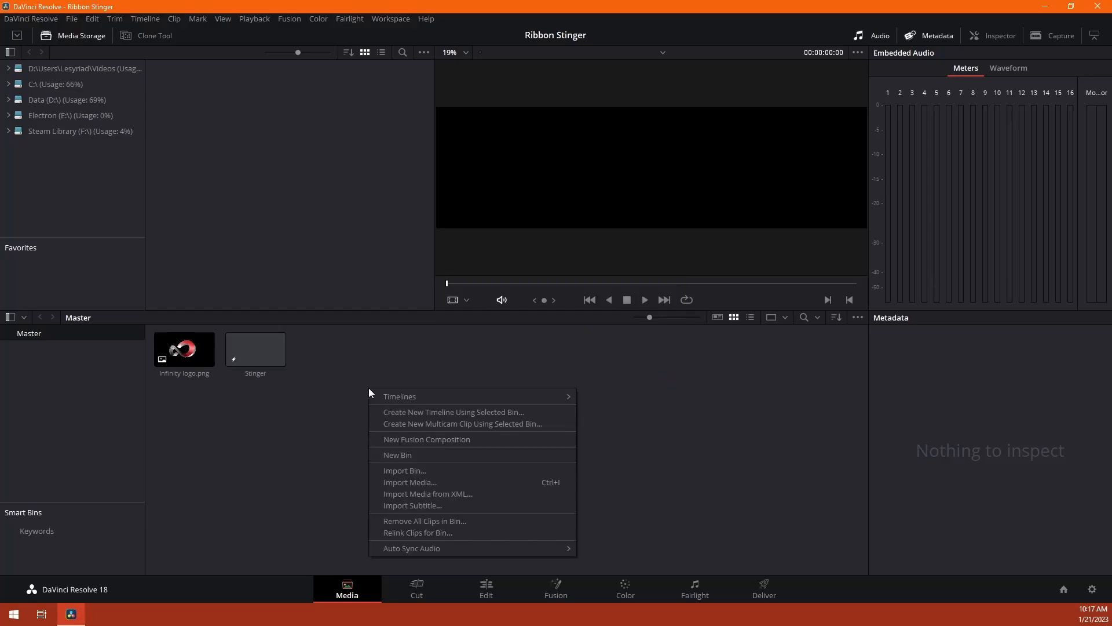
click(390, 435)
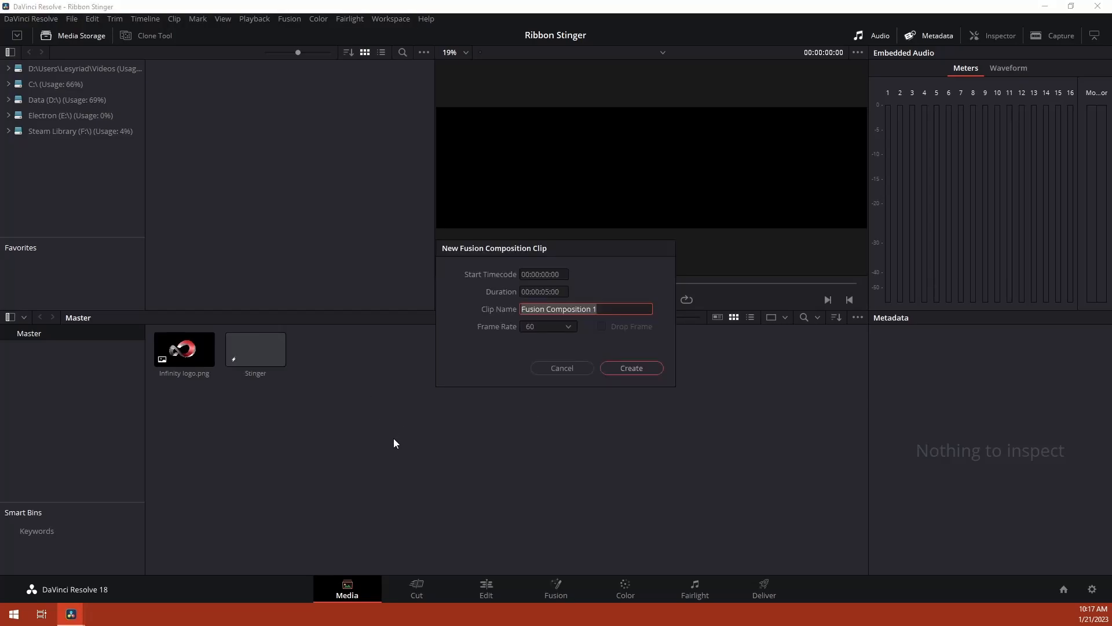
text(Matte)
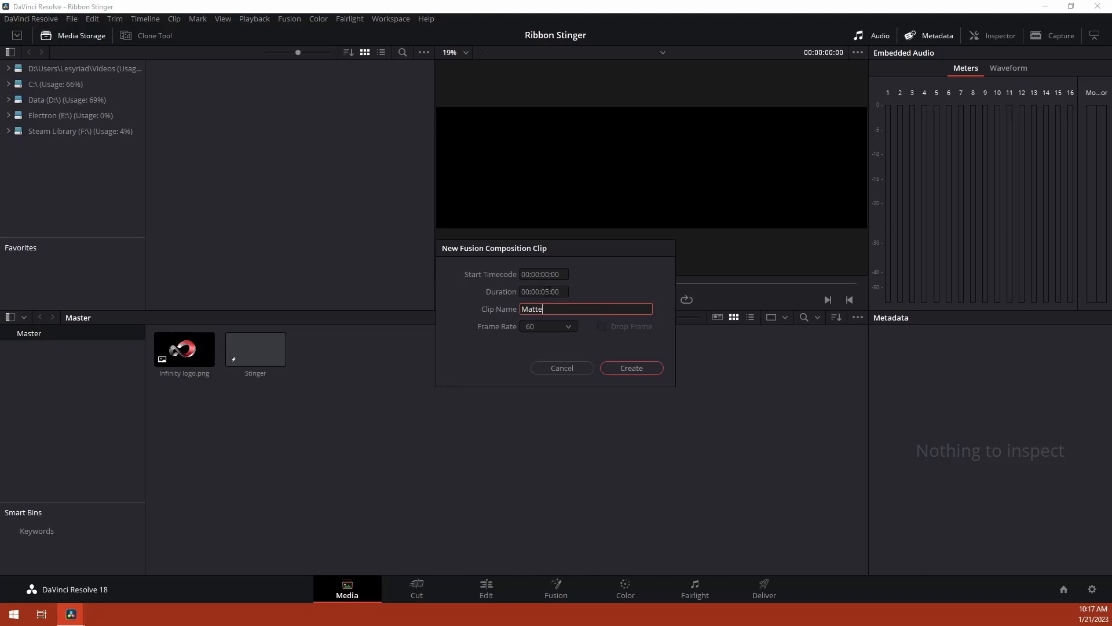
click(549, 290)
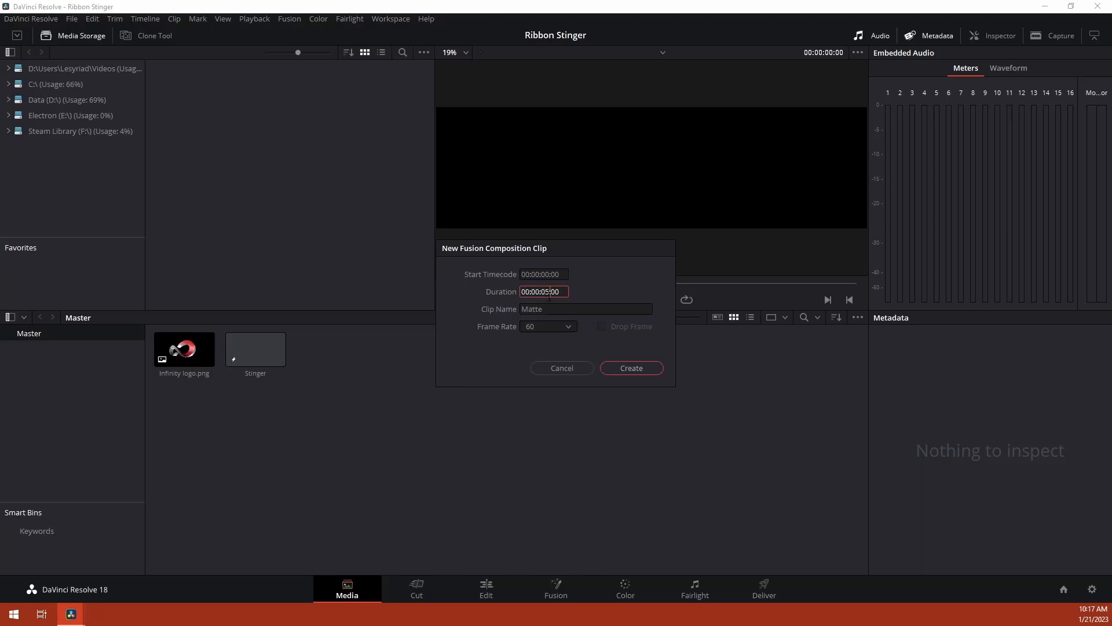
click(618, 369)
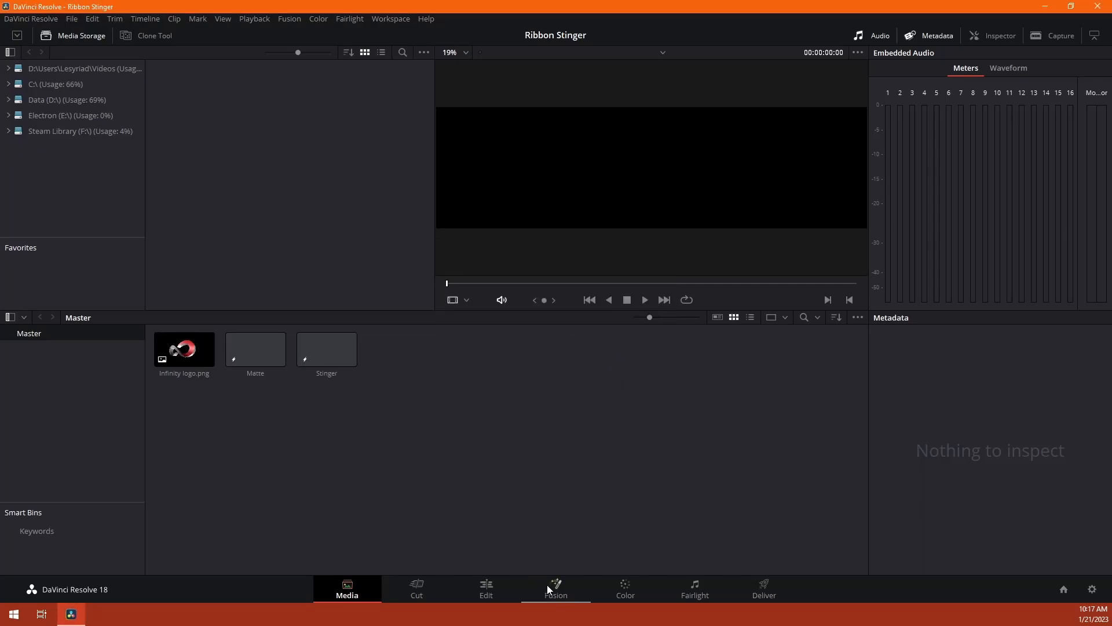
Open the Stinger composition on the Fusion page, keeping the media pool displayed.
click(542, 584)
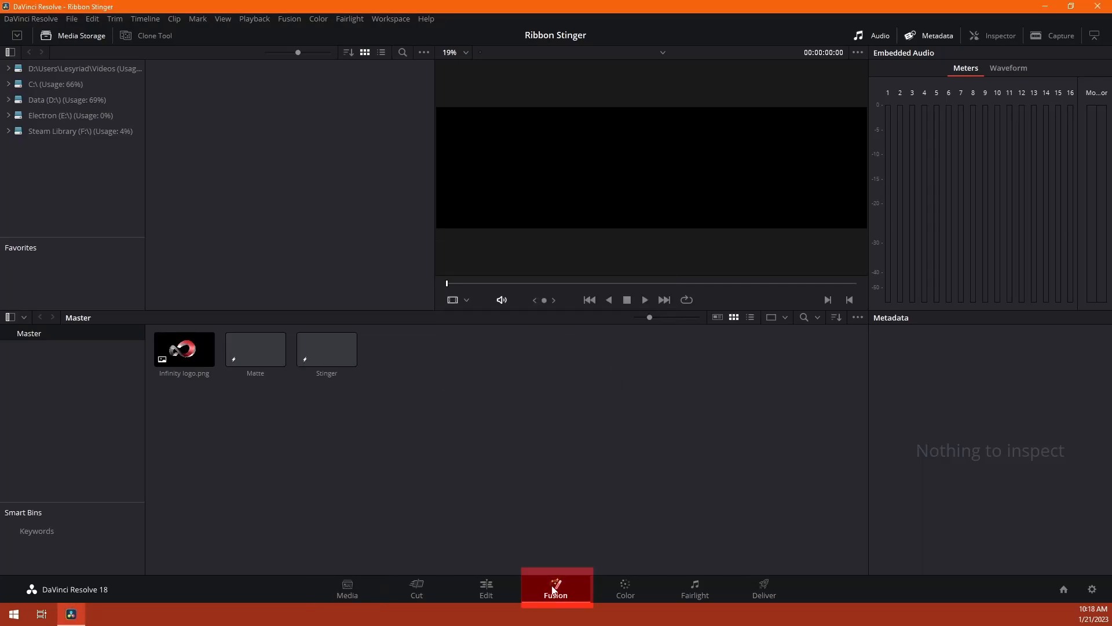
double_click(137, 132)
click(72, 36)
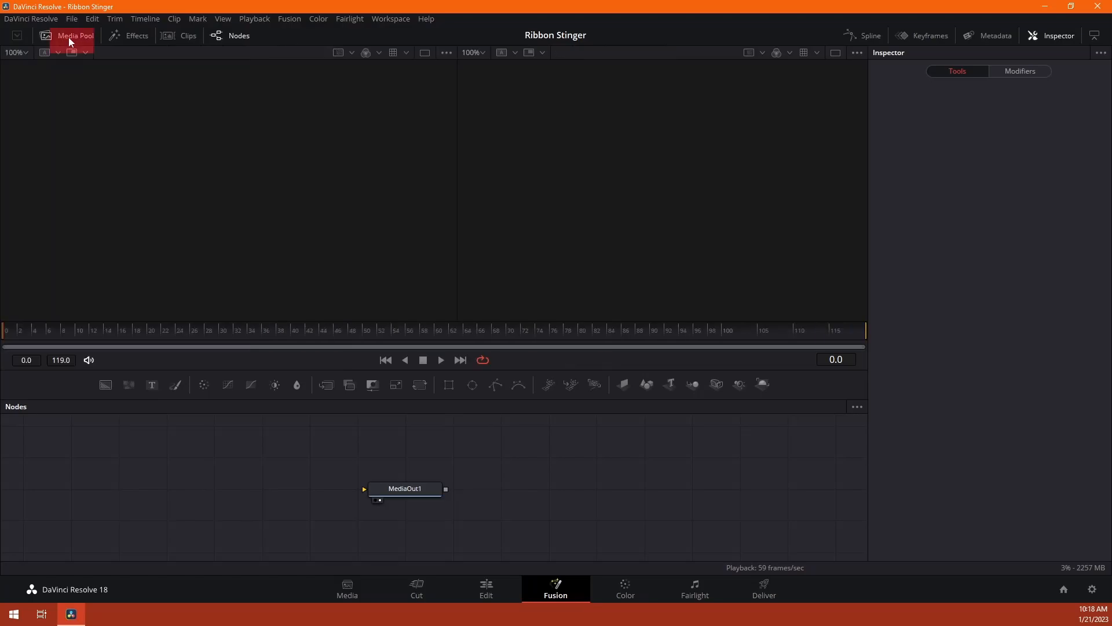
click(63, 37)
click(63, 35)
click(63, 35)
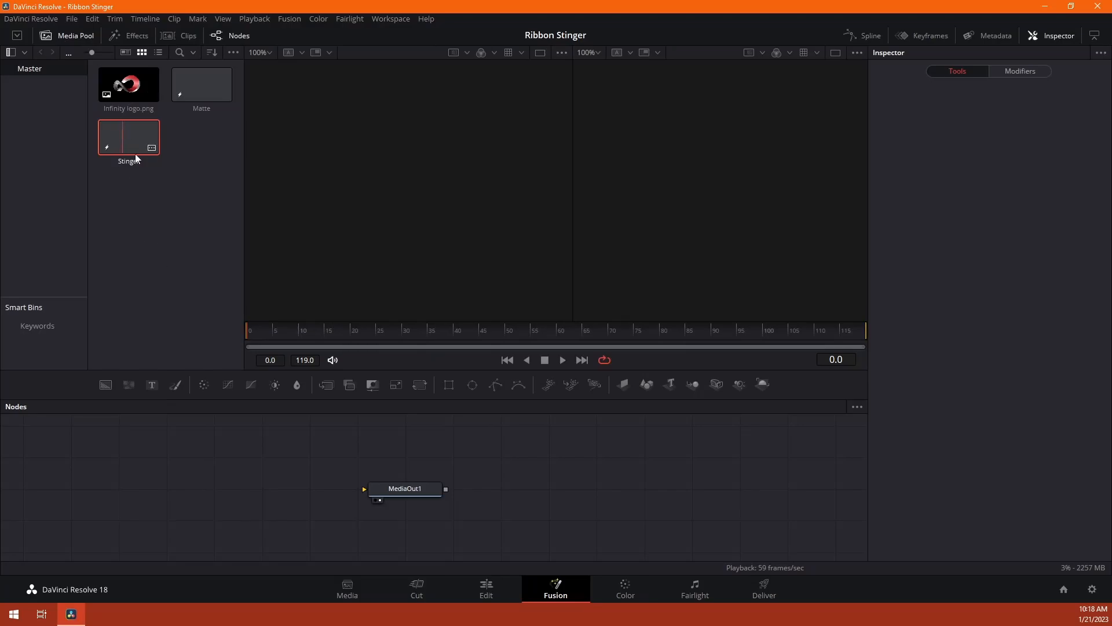
Move the MediaOut1 node away to free up space and add two Background nodes, one below the other.
drag(412, 484, 654, 482)
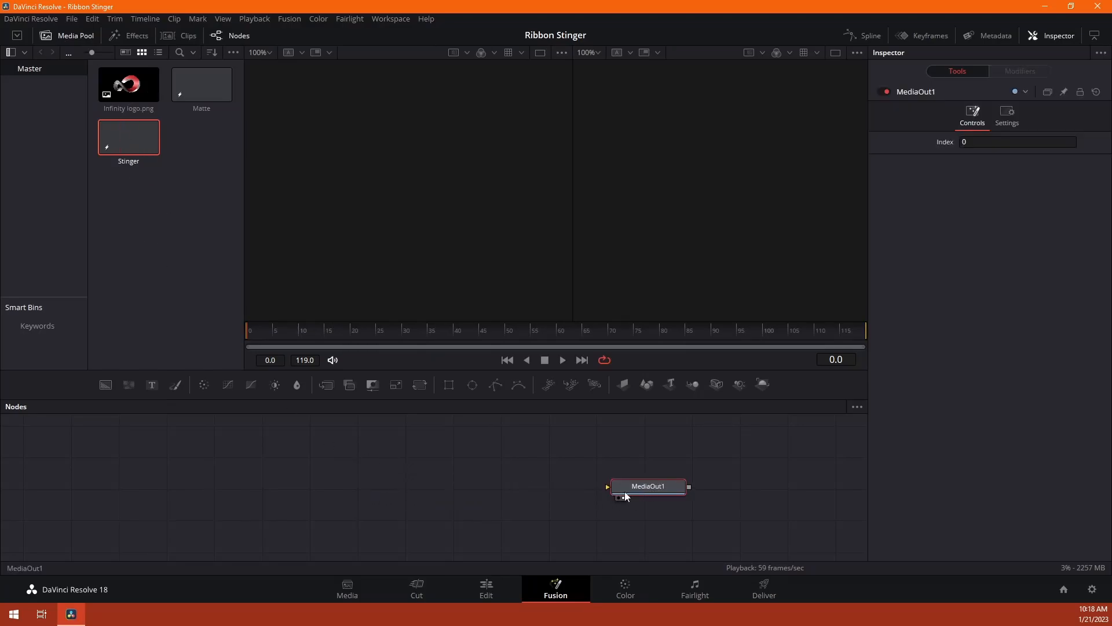
drag(107, 386, 101, 384)
drag(154, 413, 165, 445)
drag(105, 385, 166, 474)
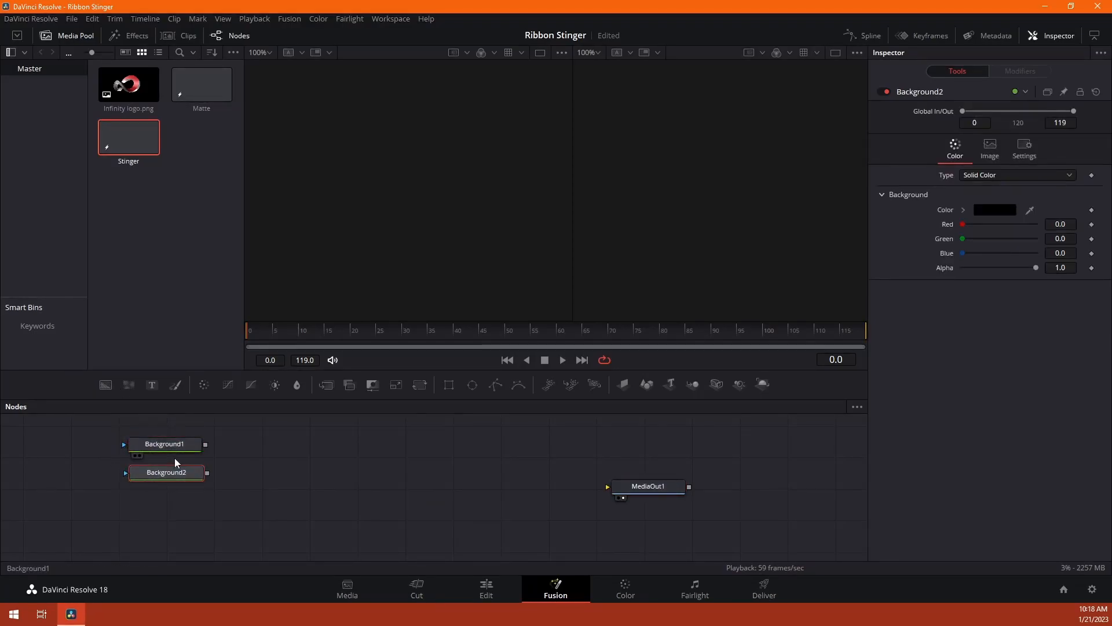
Set the Background1 node's solid color to red, #d60000.
click(168, 444)
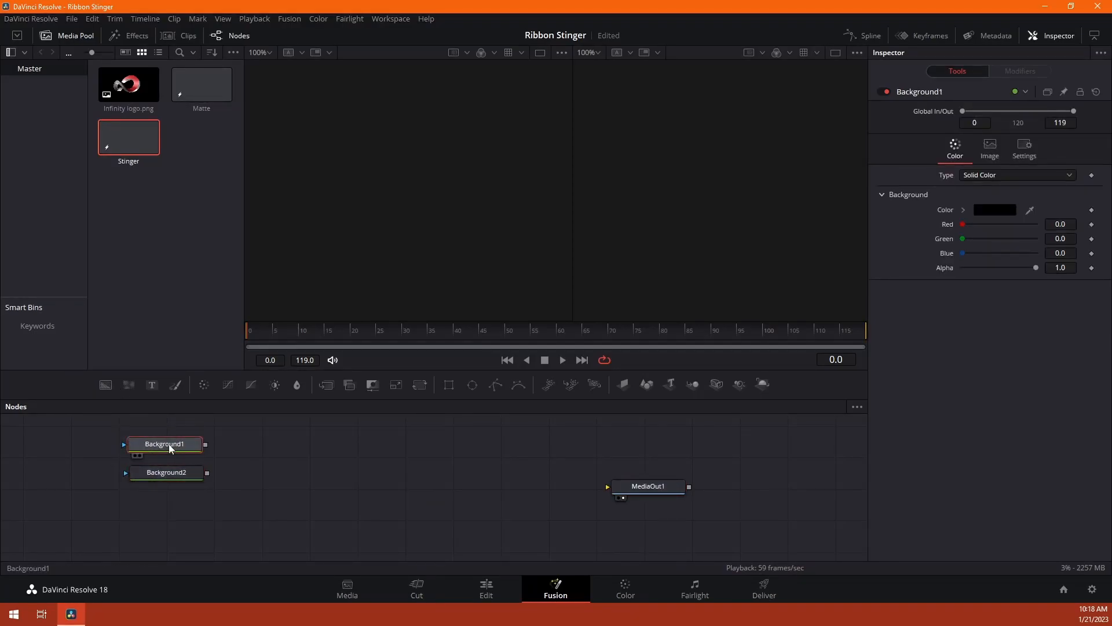
click(992, 213)
click(691, 318)
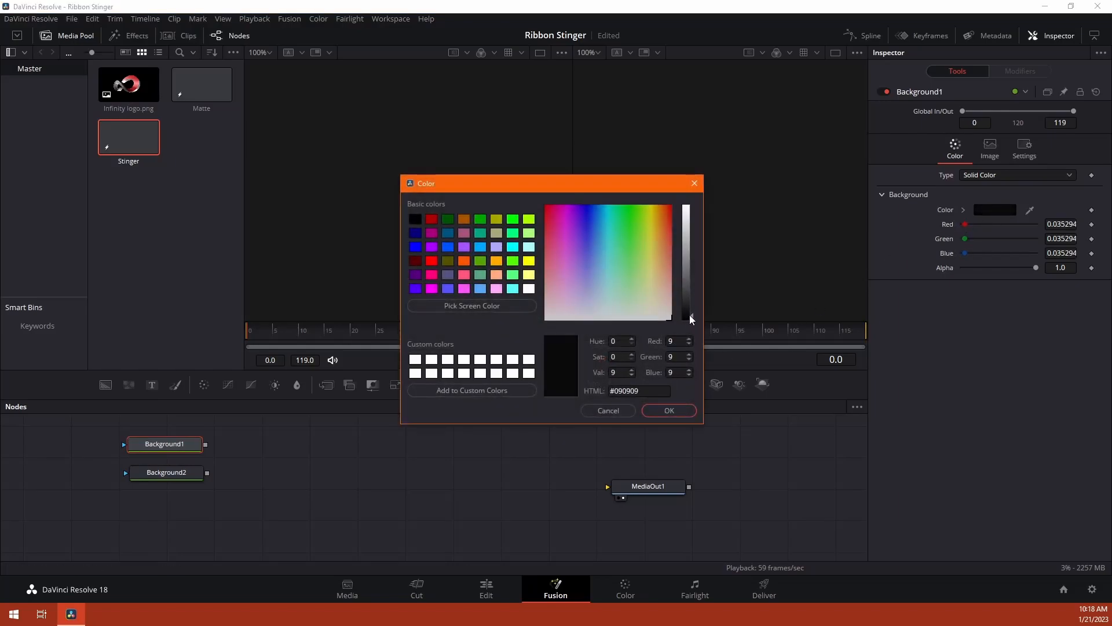
click(669, 202)
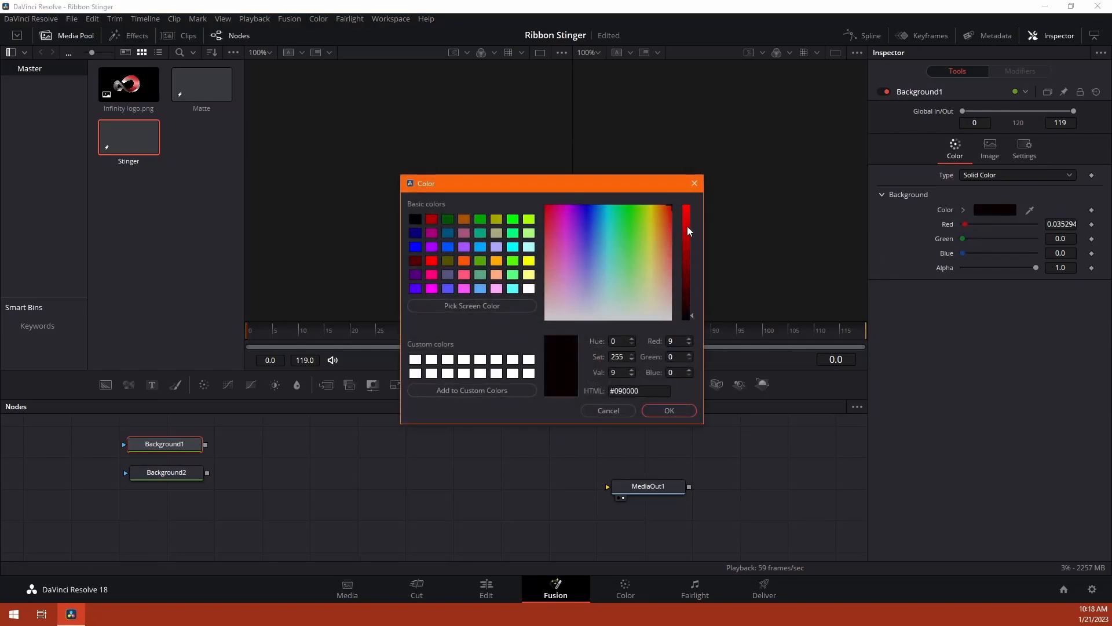
drag(691, 304, 693, 223)
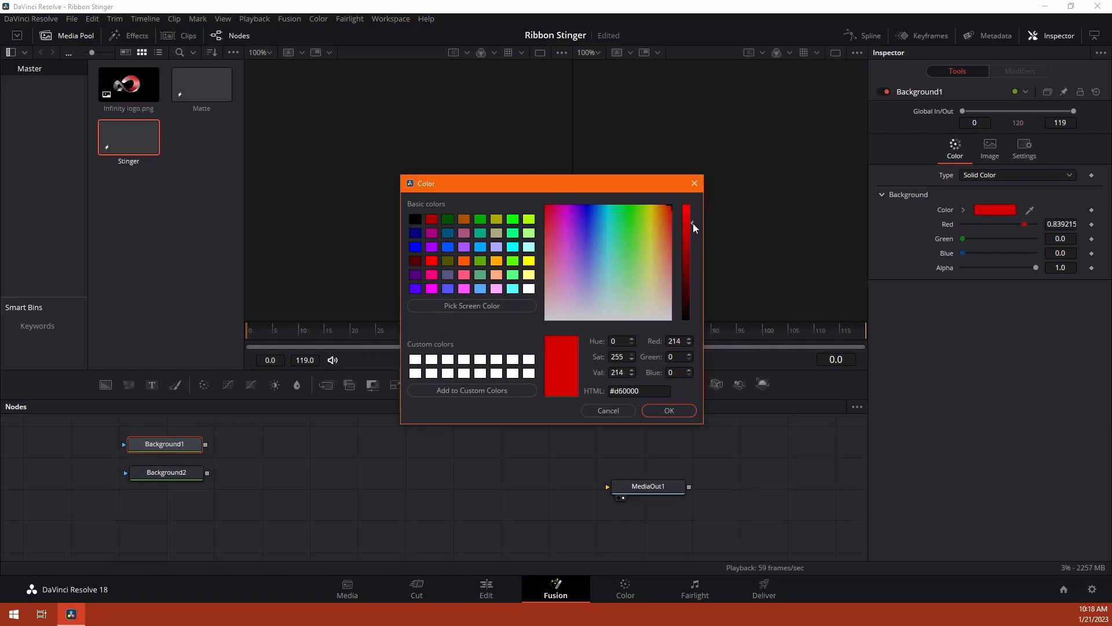
click(679, 412)
Set the Background2 node's solid color to orange, #dd620a.
click(167, 473)
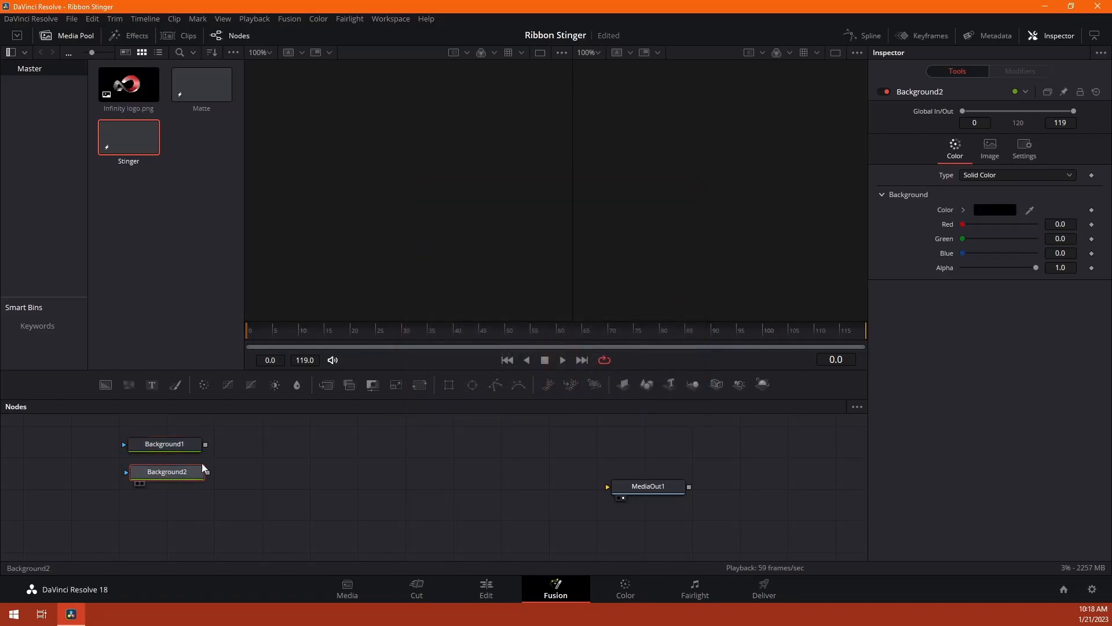
click(986, 214)
drag(666, 272, 663, 210)
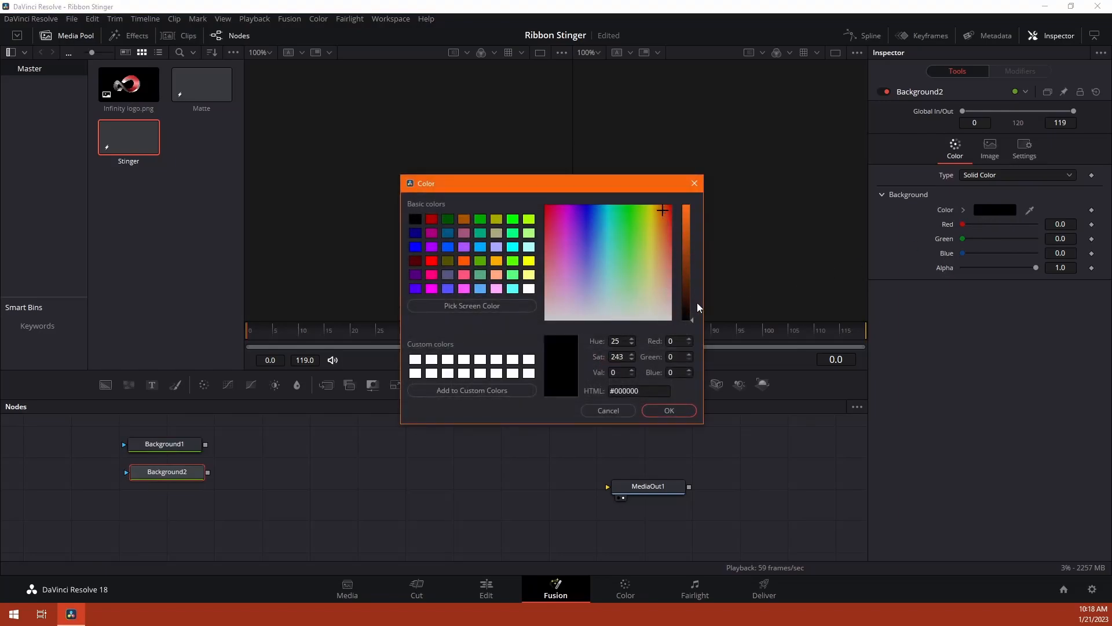
drag(693, 316, 689, 220)
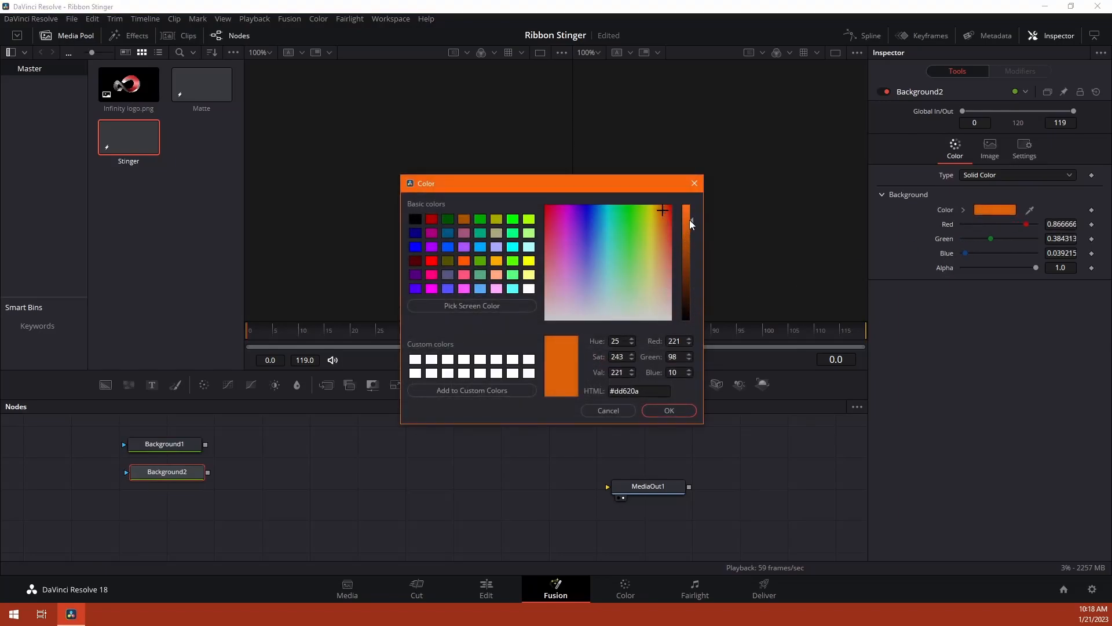
click(668, 409)
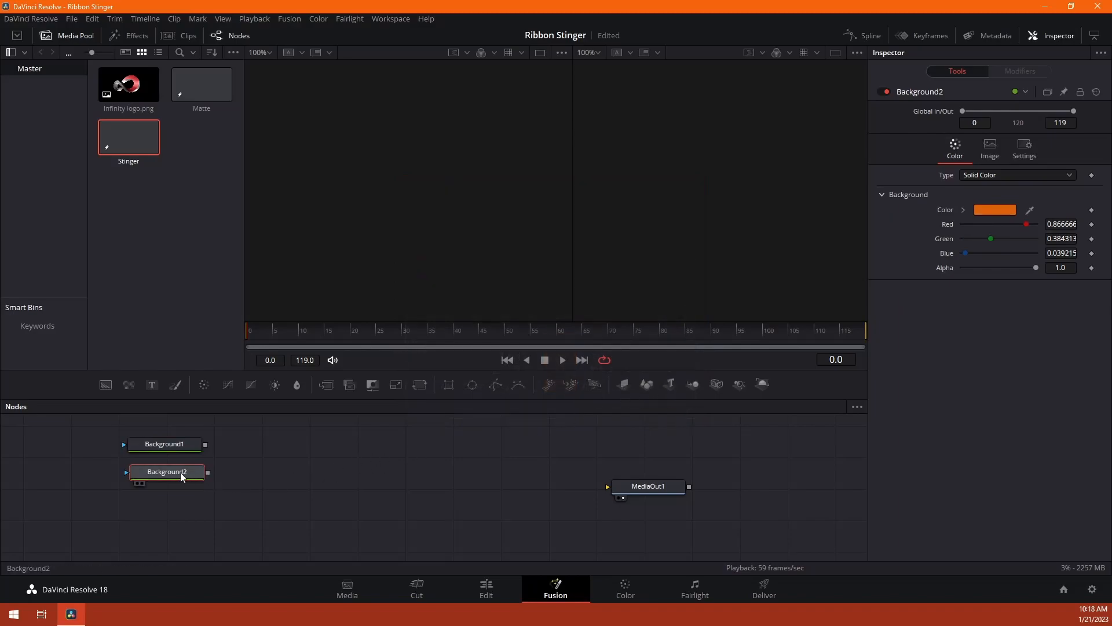
Add two Rectangle mask nodes and connect Rectangle1 to Background1 and Rectangle2 to Background2.
drag(180, 473, 177, 484)
click(316, 440)
drag(449, 387, 60, 447)
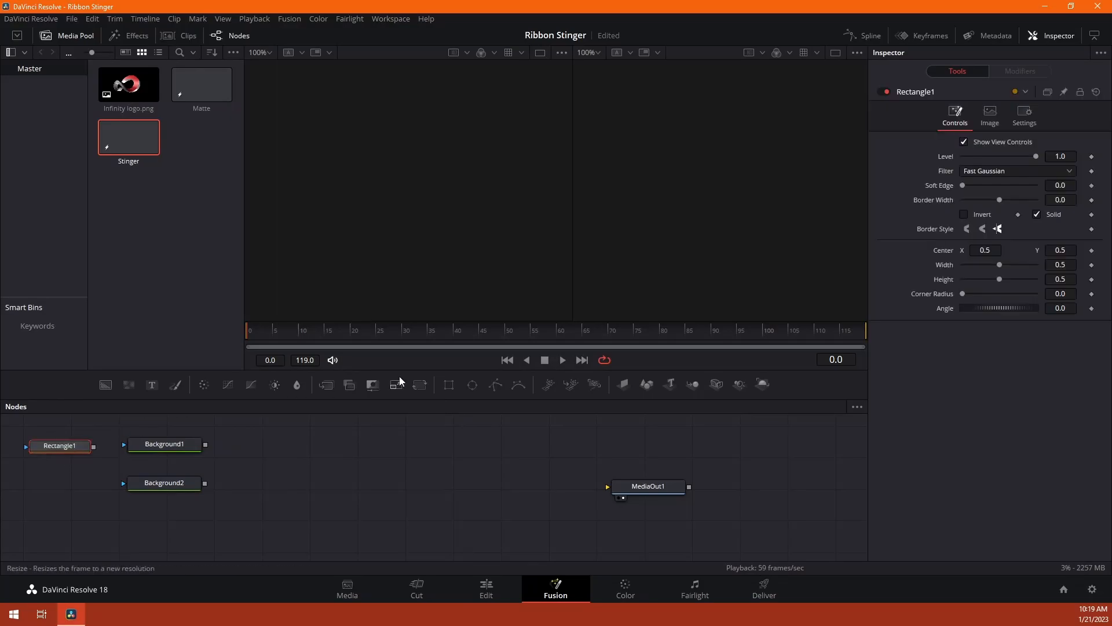
drag(447, 387, 57, 488)
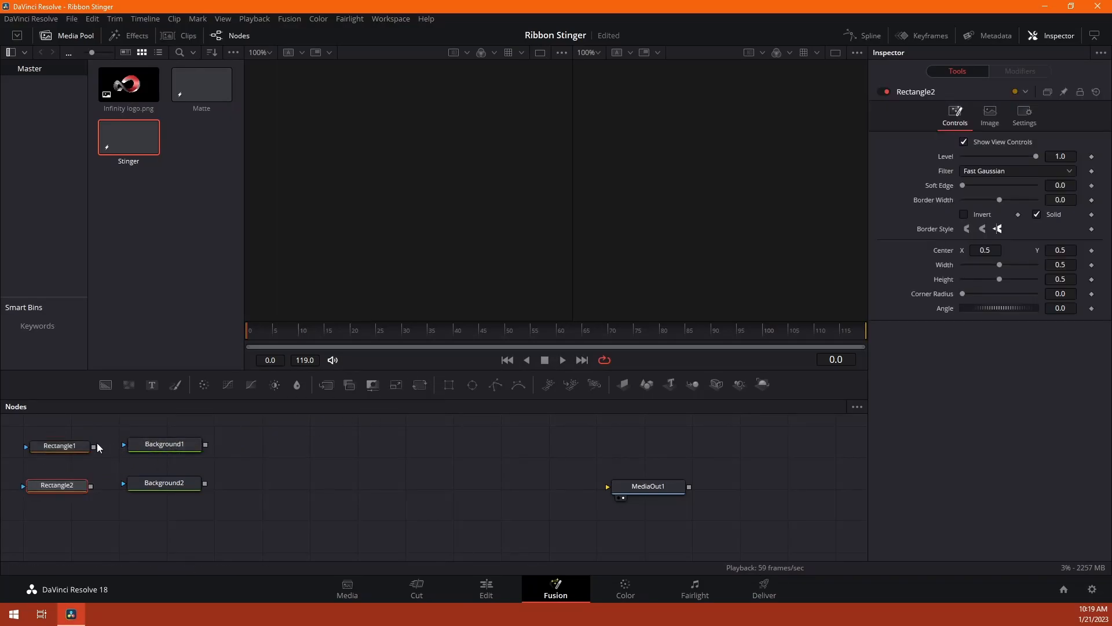
drag(93, 446, 124, 444)
mouse_move(91, 486)
mouse_down()
mouse_move(124, 483)
mouse_move(75, 485)
mouse_up()
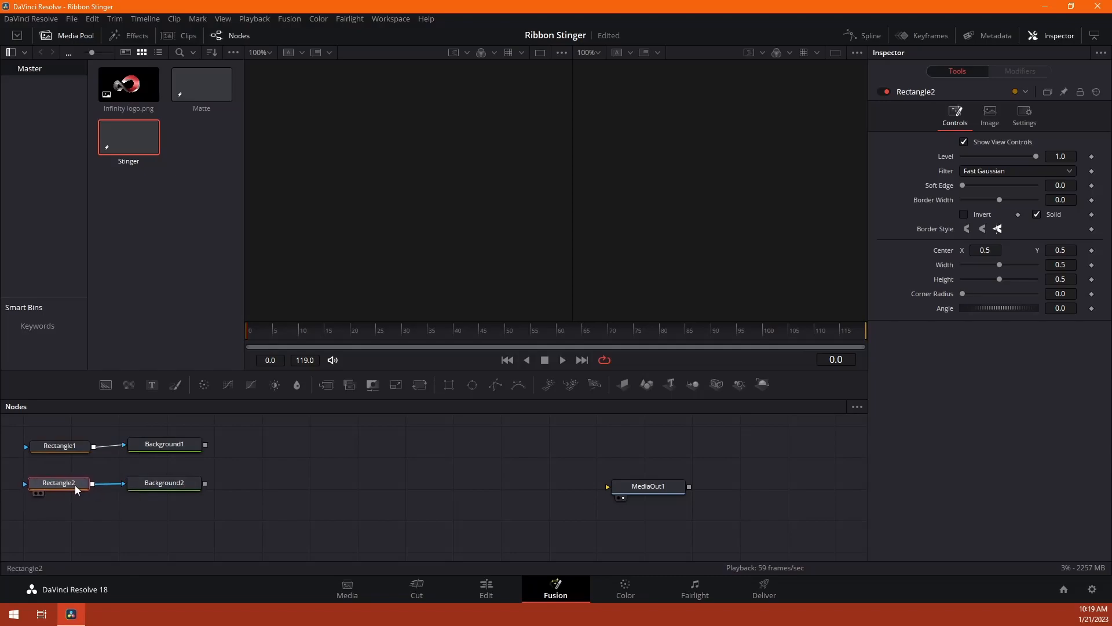
Show the Rectangle1 mask in the first viewer and Background1 in the second viewer.
click(61, 447)
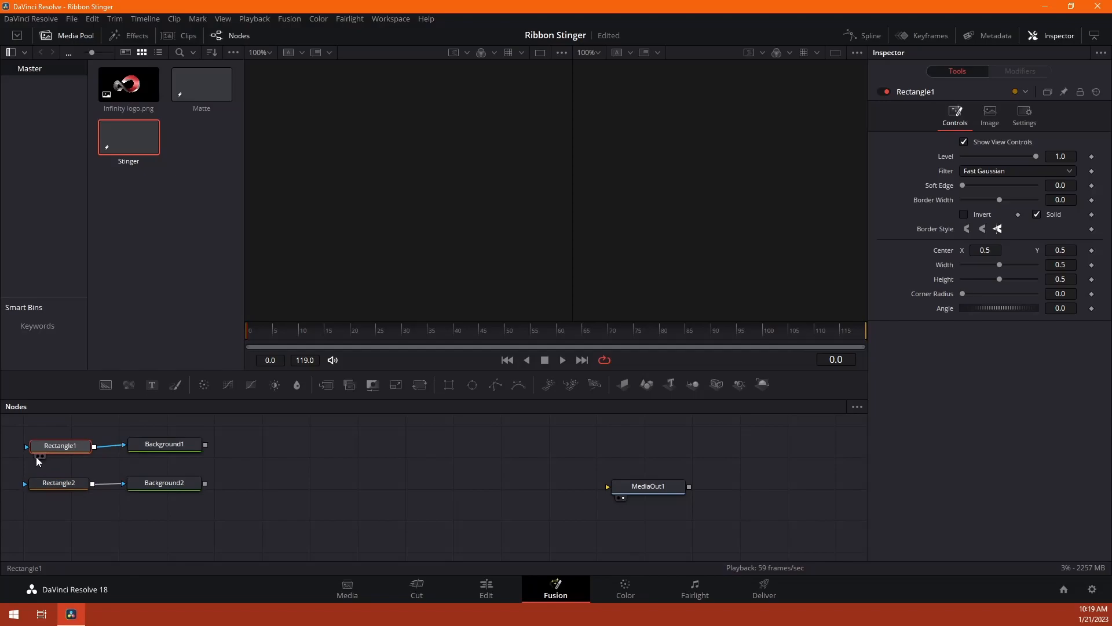
click(36, 456)
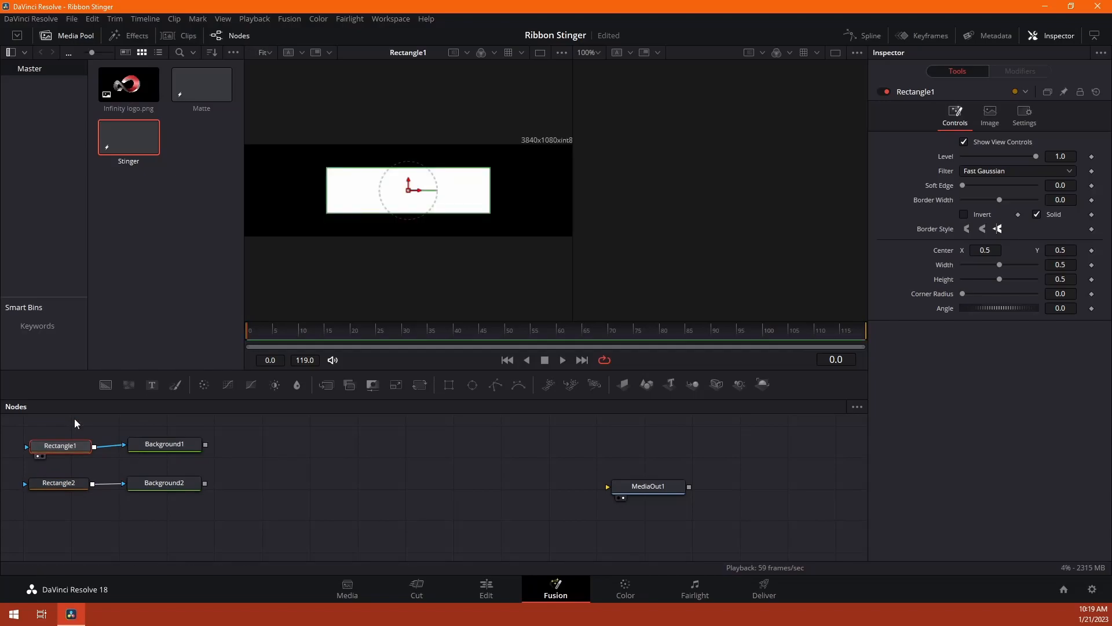
click(173, 444)
click(140, 456)
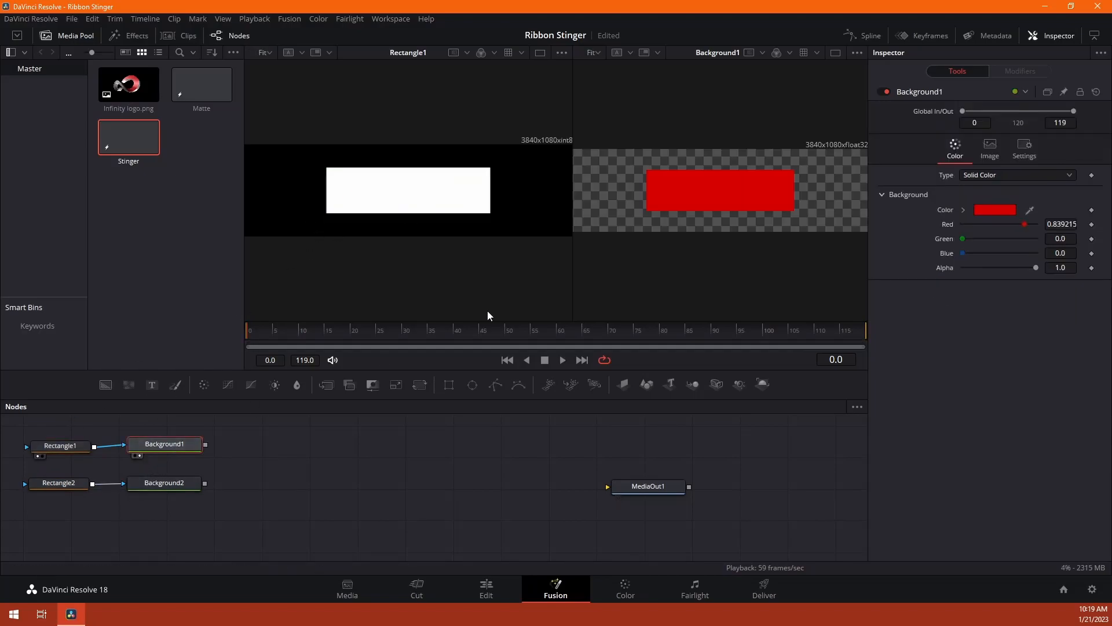
Hide the media pool to give the viewers more room, keeping the Inspector displayed.
click(68, 35)
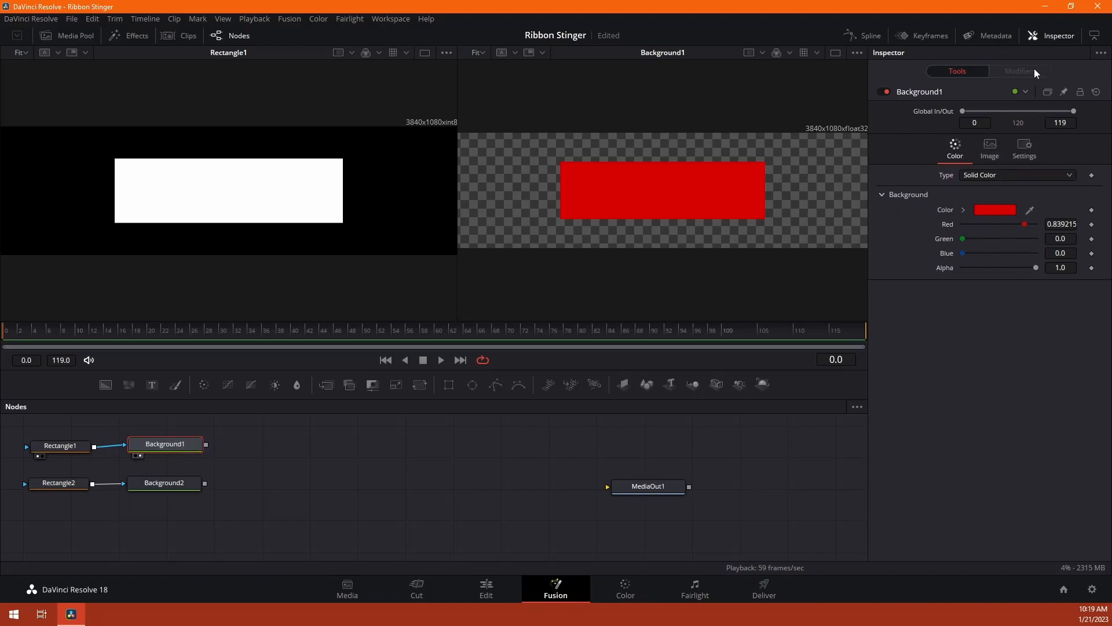
click(1054, 38)
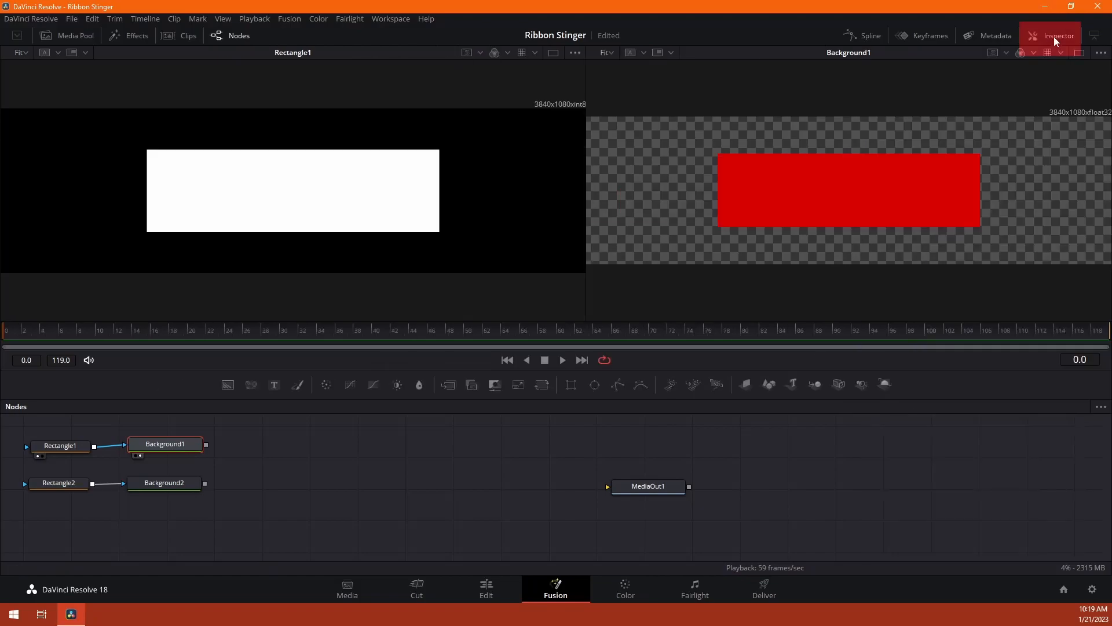
click(1054, 37)
Turn off auto resolution for Background1 and set its image width to 1920.
click(986, 151)
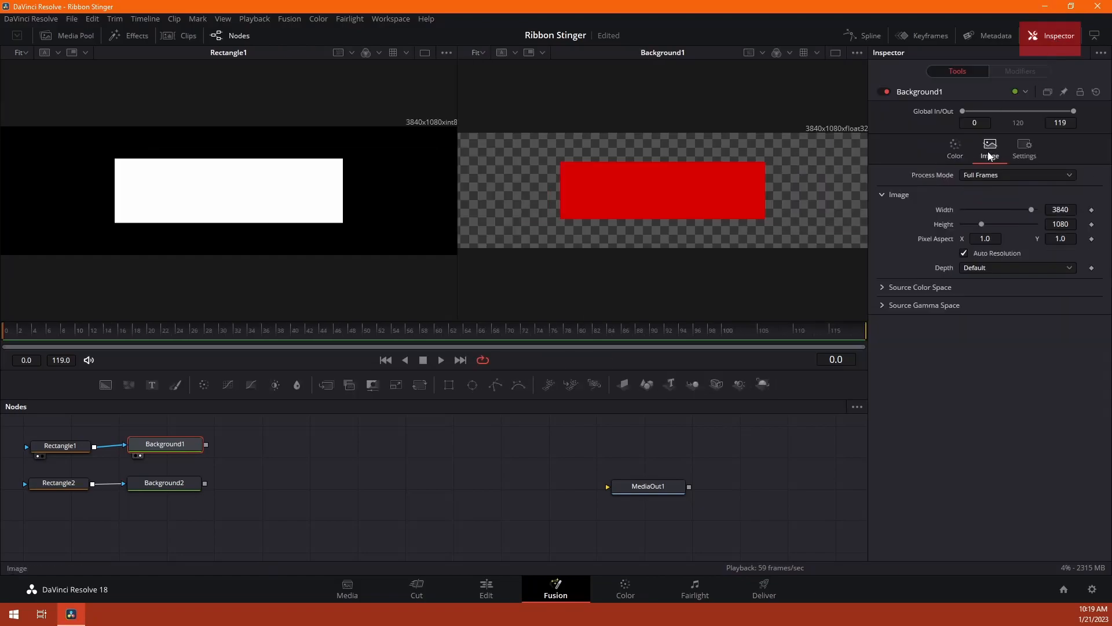
click(964, 253)
click(1068, 210)
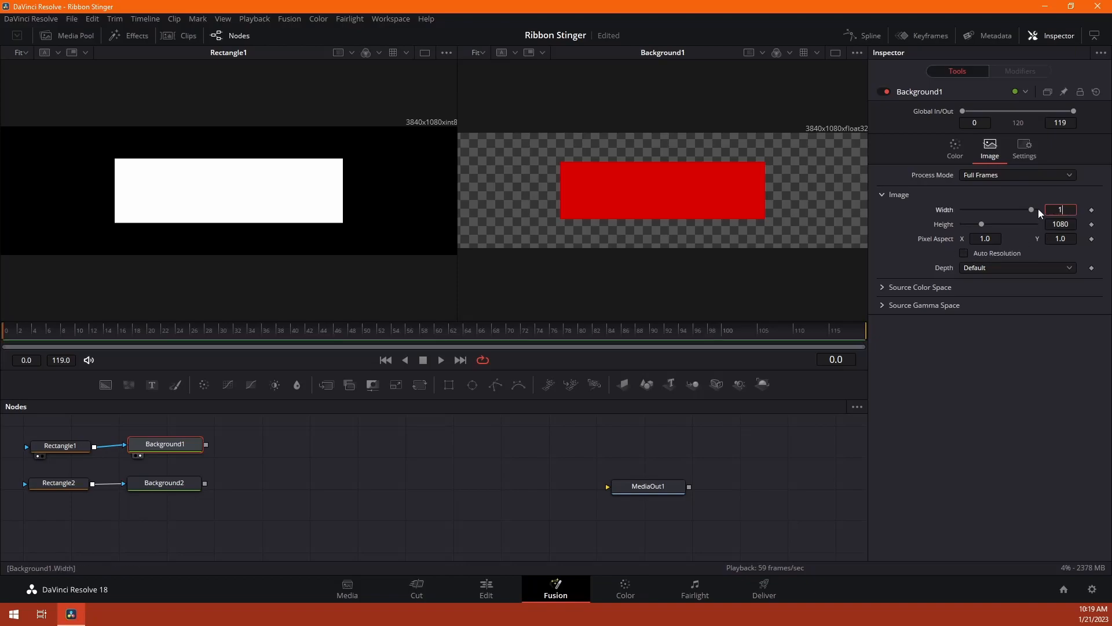
text(1920)
key(Tab)
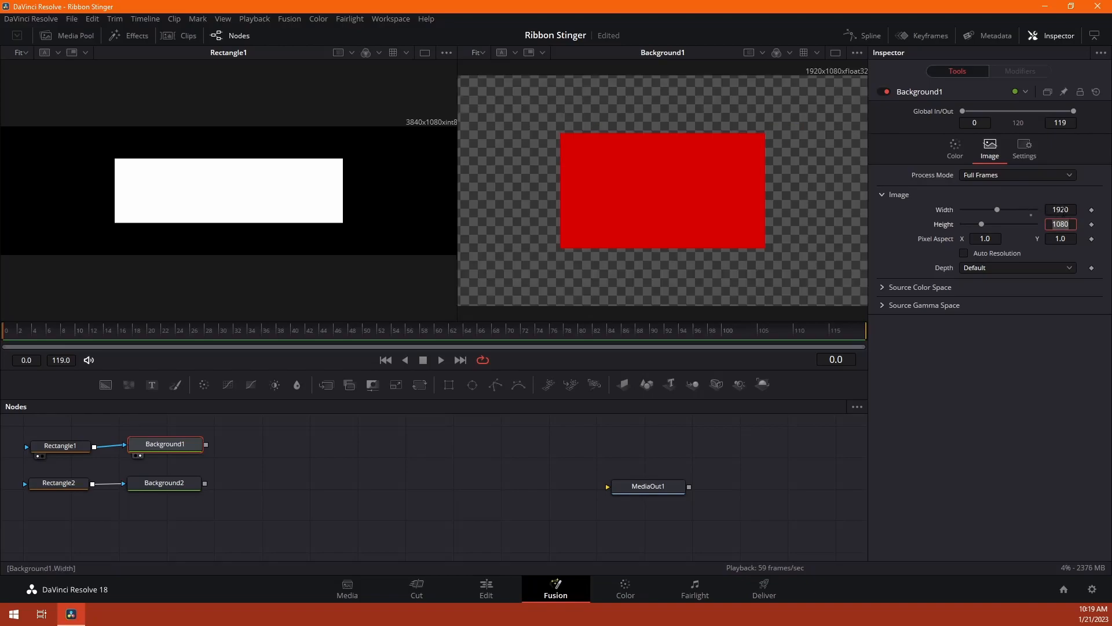
Give the Rectangle1 mask a custom output size with frame format settings off and its width set to 1920.
drag(58, 445, 56, 429)
click(60, 443)
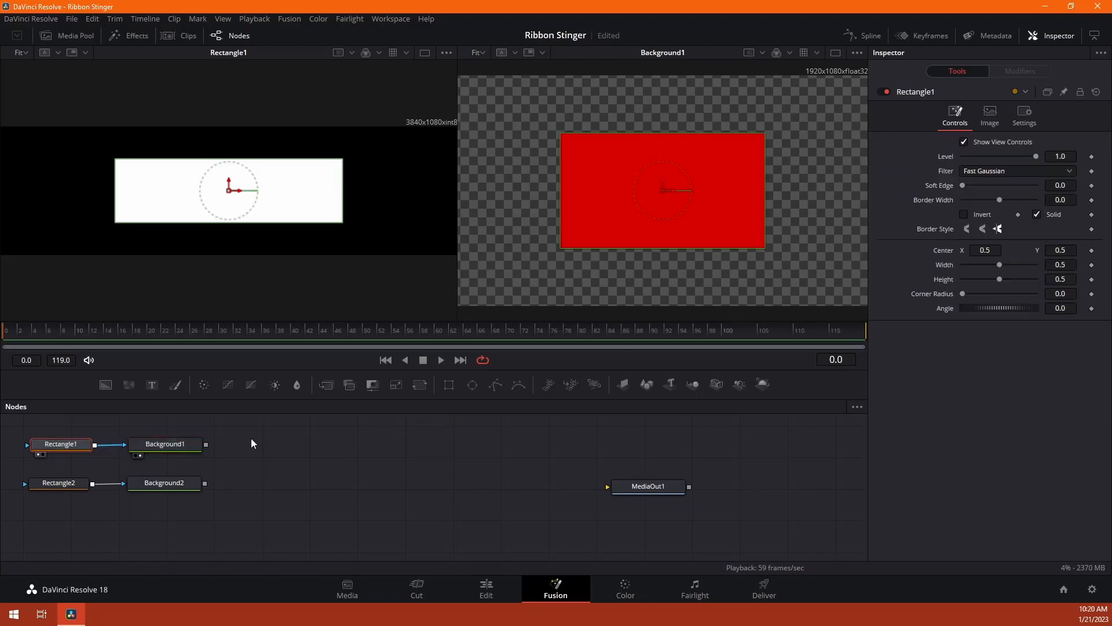
click(990, 114)
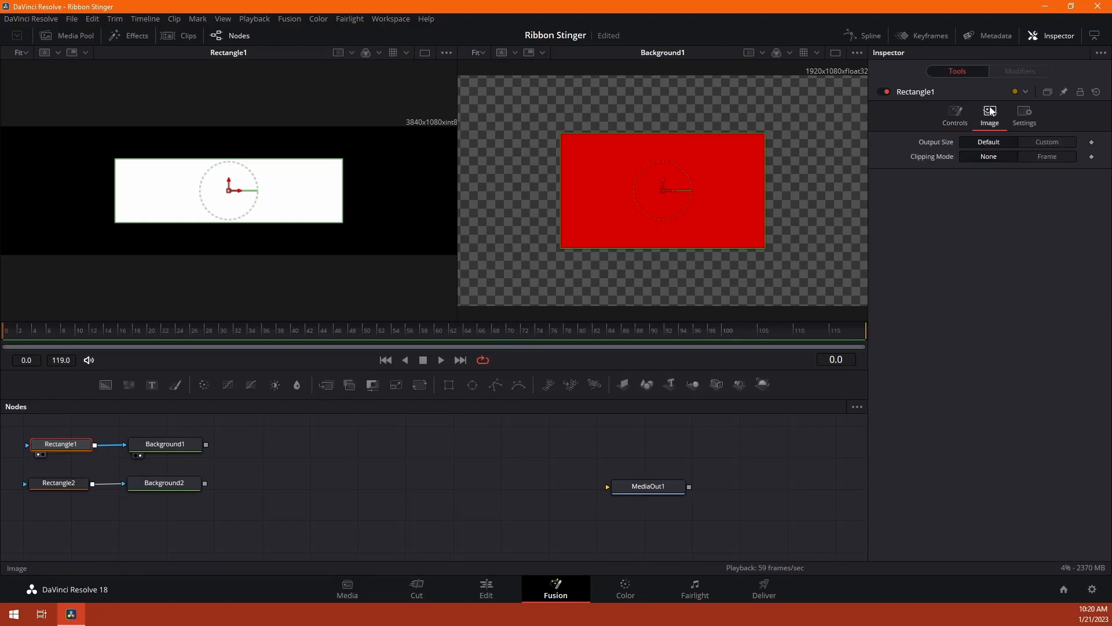
click(1048, 142)
click(963, 214)
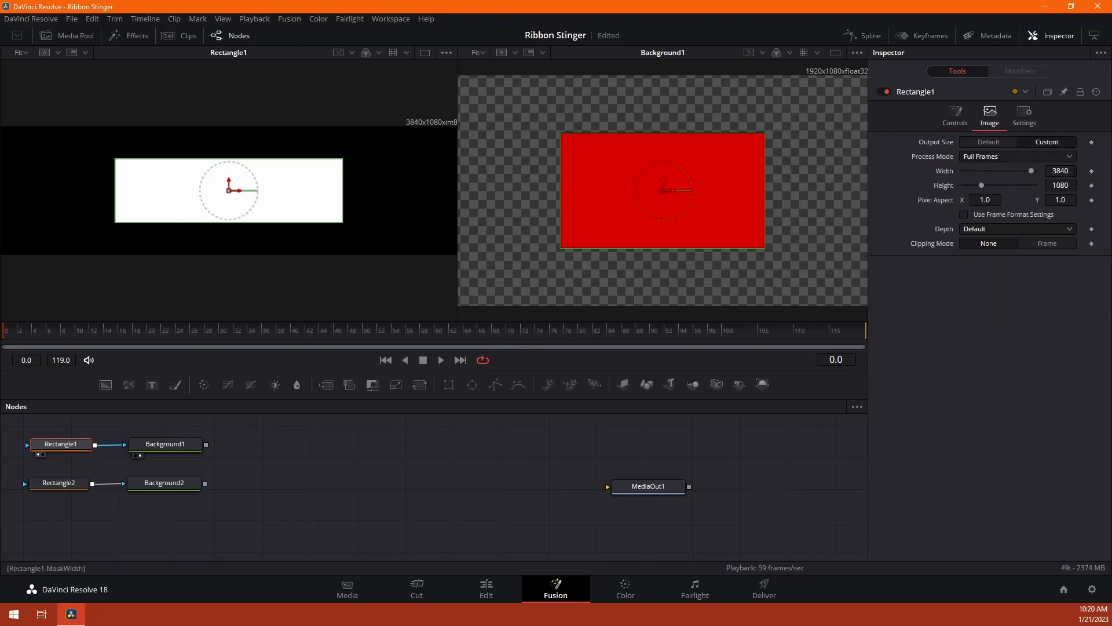
drag(1031, 171, 1029, 171)
double_click(1071, 171)
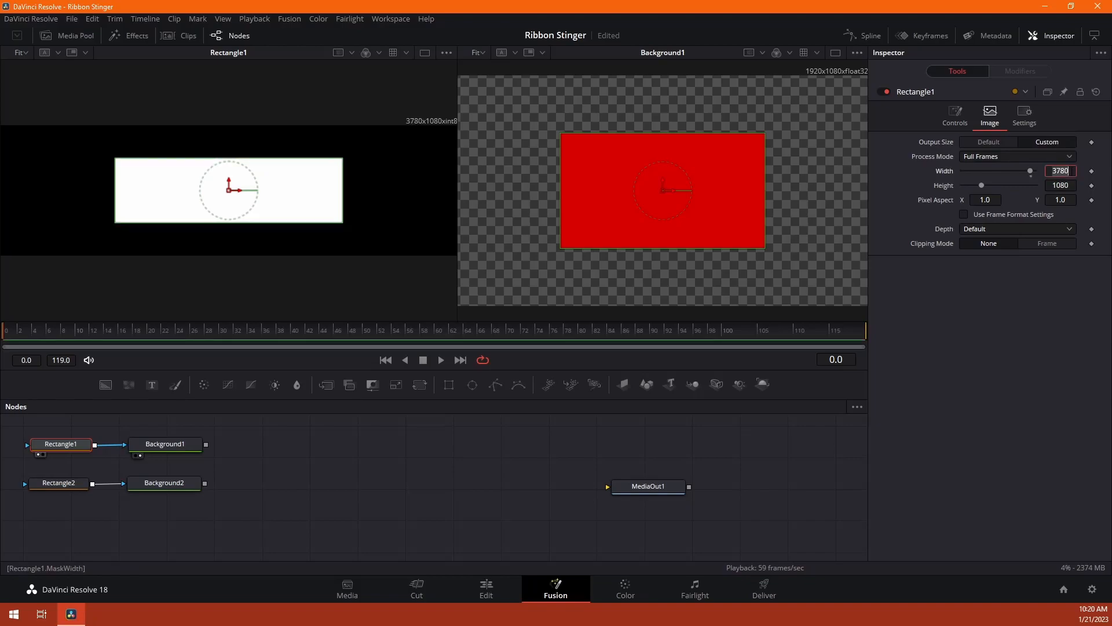
text(1920)
key(Tab)
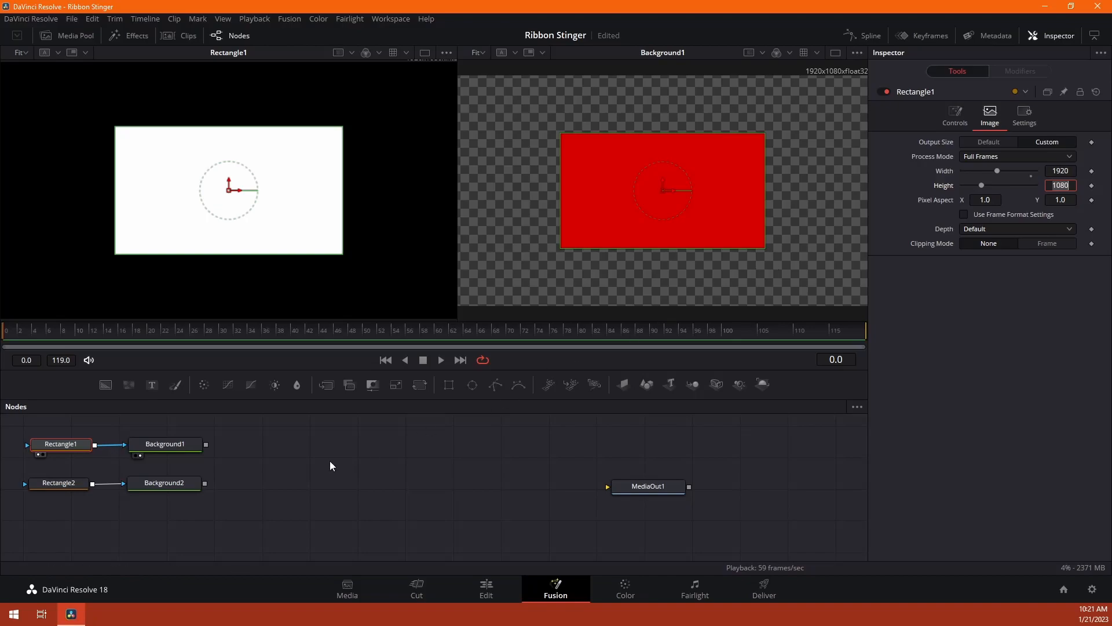
Rotate, narrow and lengthen the Rectangle1 mask into a diagonal ribbon extending past two opposite corners of the frame, and save the project.
scroll(669, 202, down, 1)
scroll(669, 201, down, 1)
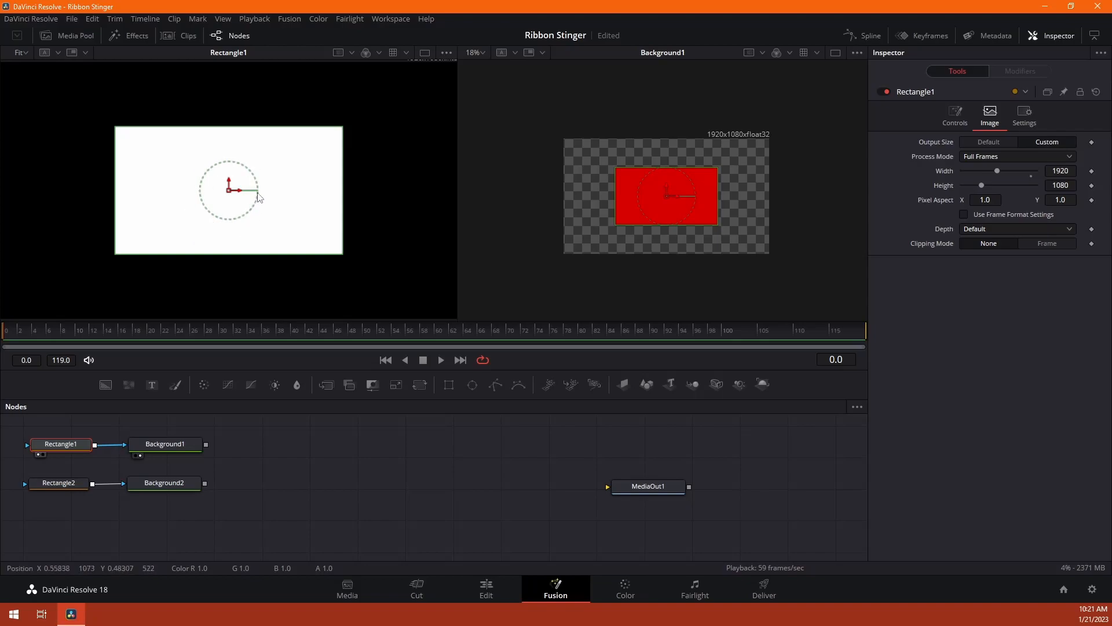
drag(258, 197, 254, 177)
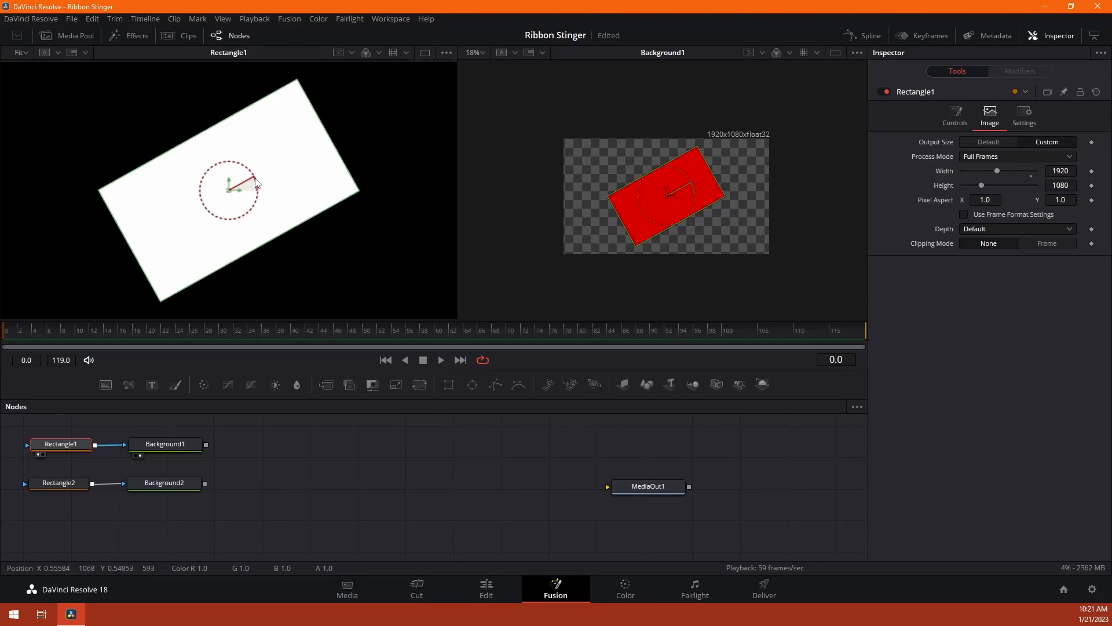
drag(290, 231, 275, 207)
drag(331, 140, 530, 72)
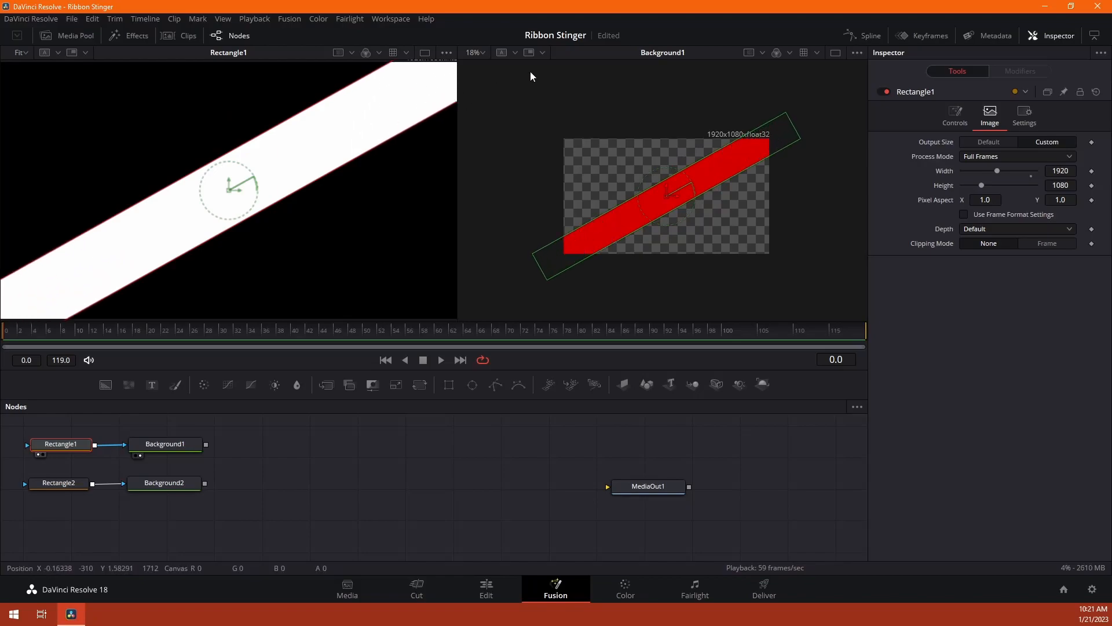
key(ctrl+s)
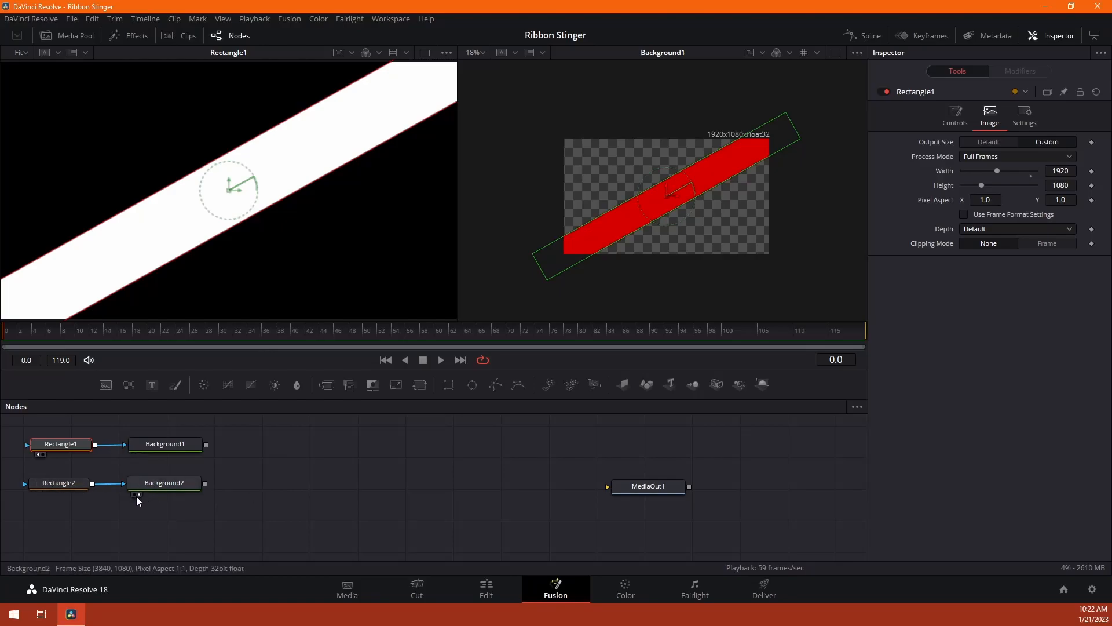
Show Rectangle2 and Background2 in the viewers, and set Background2's image width to 1920 with auto resolution off.
click(139, 494)
click(36, 493)
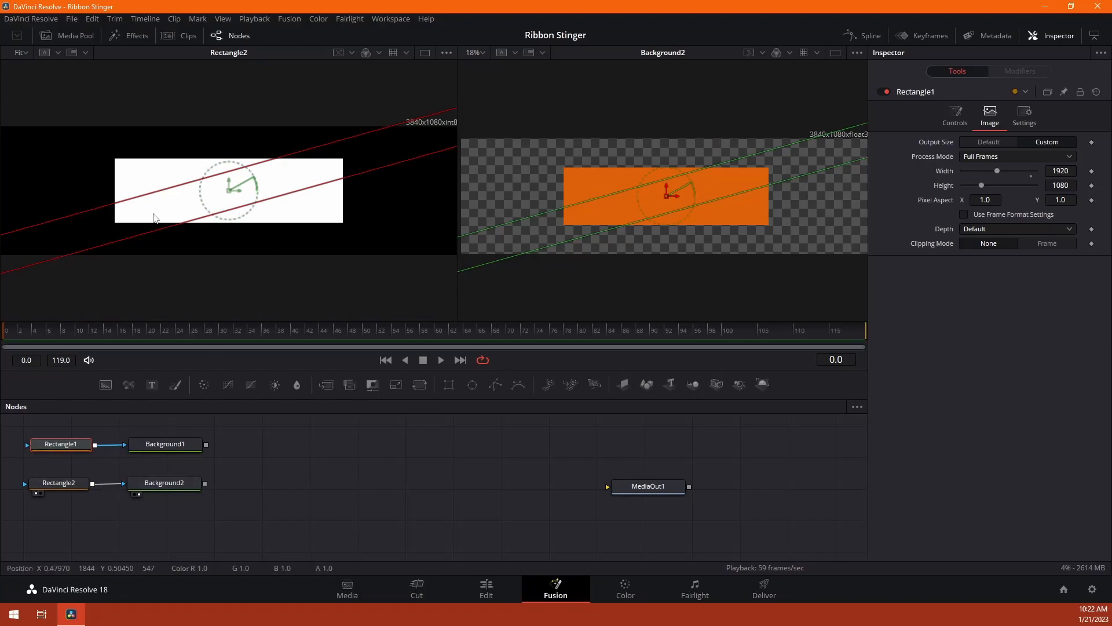
click(195, 485)
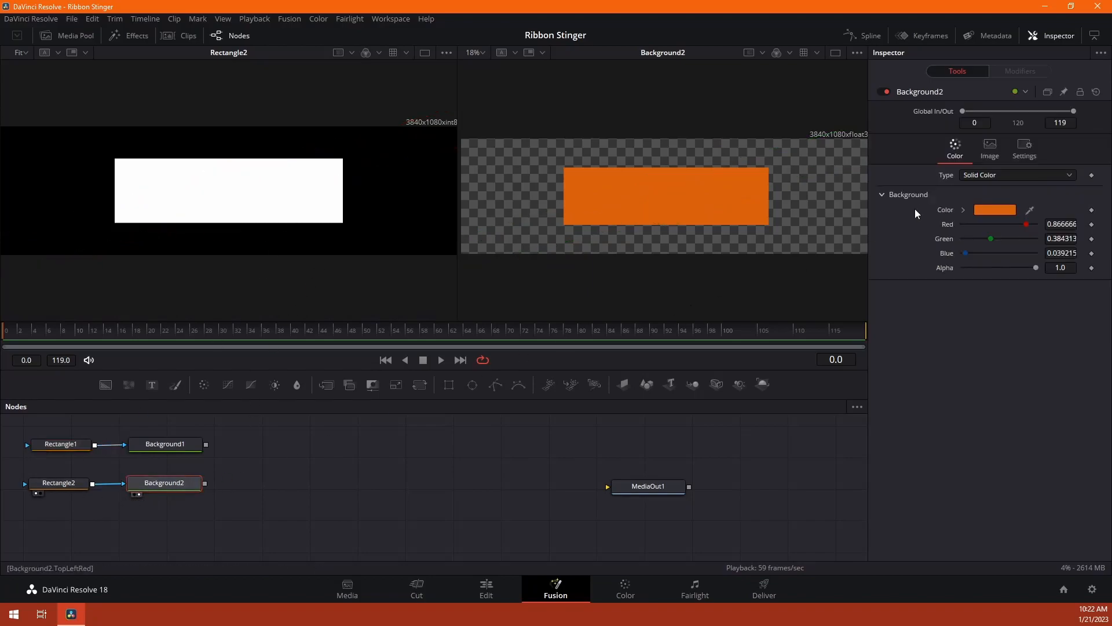
click(989, 149)
click(964, 252)
drag(1031, 210, 1030, 210)
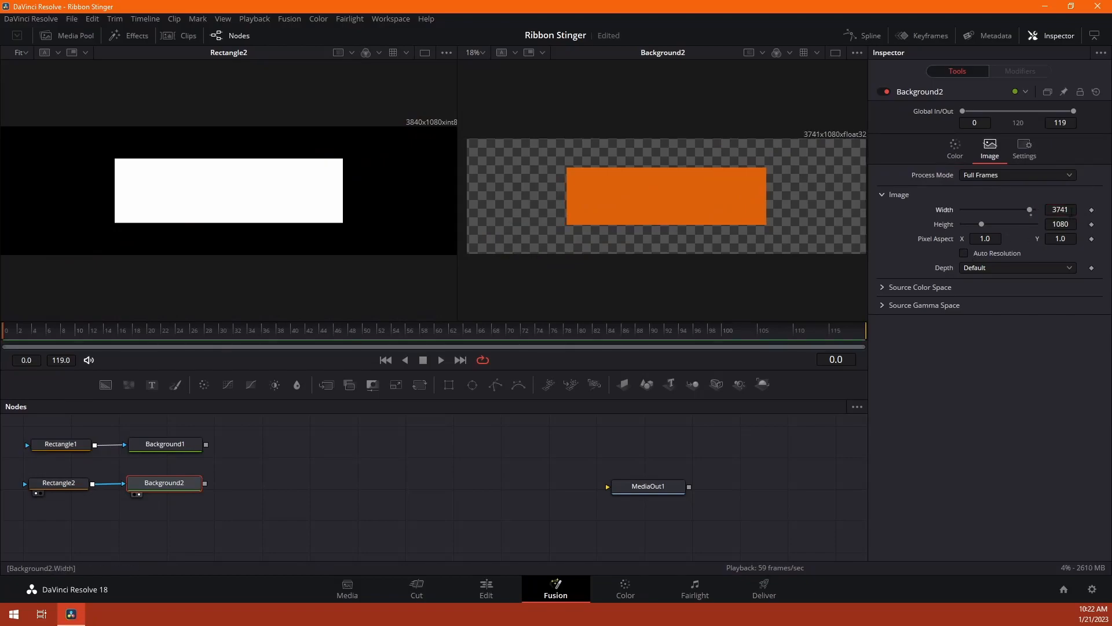
text(1920)
key(Tab)
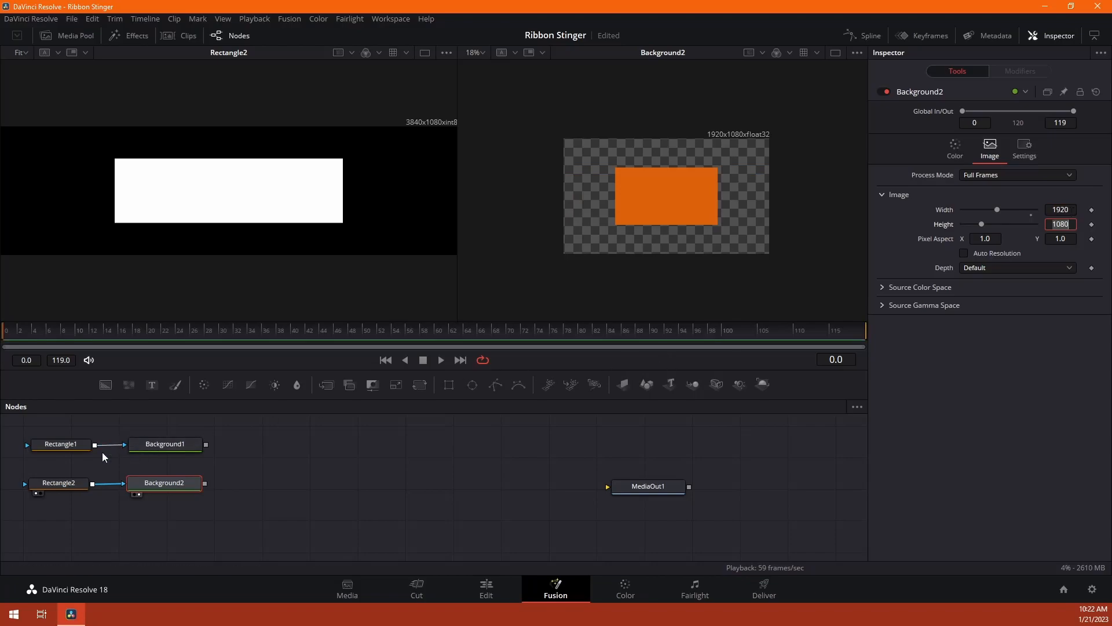
Give the Rectangle2 mask a custom output size with frame format settings off and its width set to 1920.
click(60, 485)
click(990, 114)
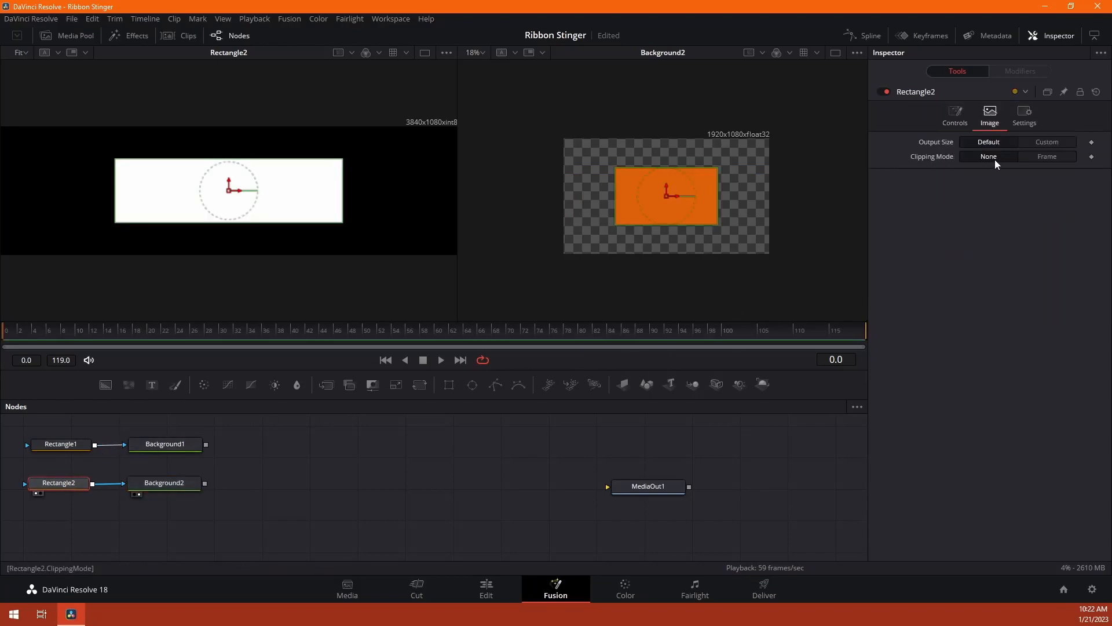
click(1046, 142)
click(964, 215)
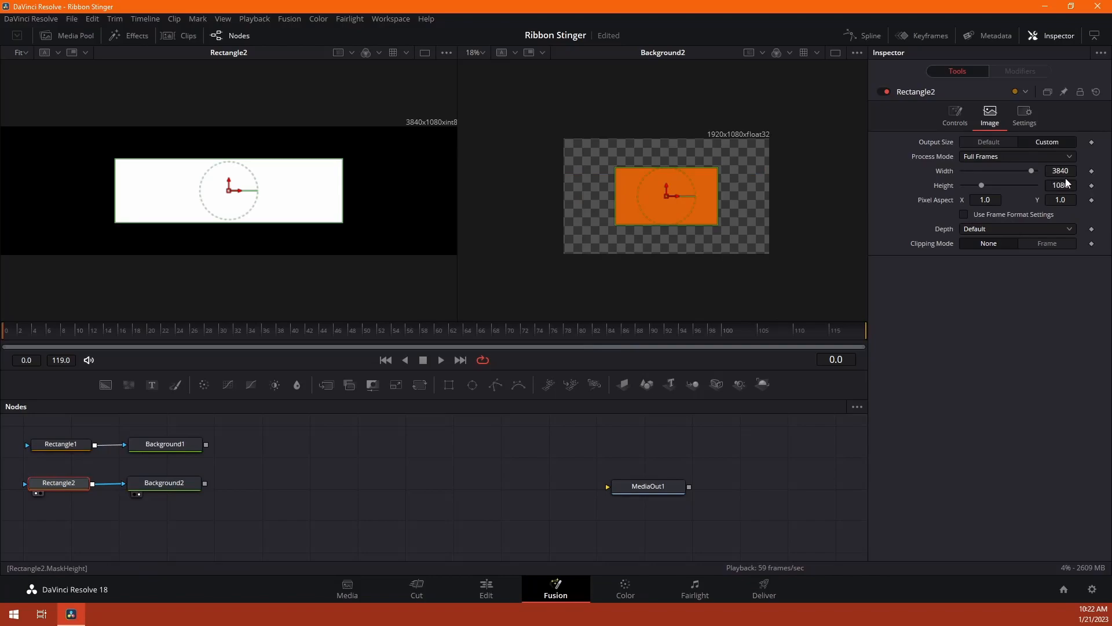
drag(1070, 171, 1067, 171)
double_click(1071, 171)
text(1920)
key(Tab)
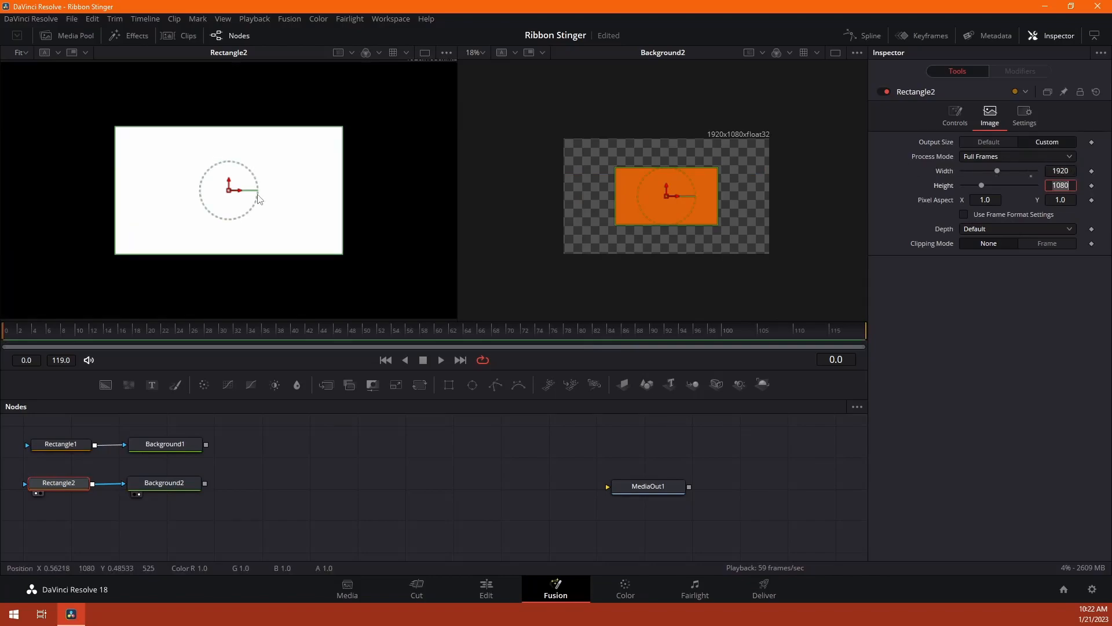
Shape the Rectangle2 mask into a thinner diagonal stripe crossing the whole frame at about the same angle as the Rectangle1 ribbon.
drag(259, 199, 259, 183)
drag(266, 235, 242, 201)
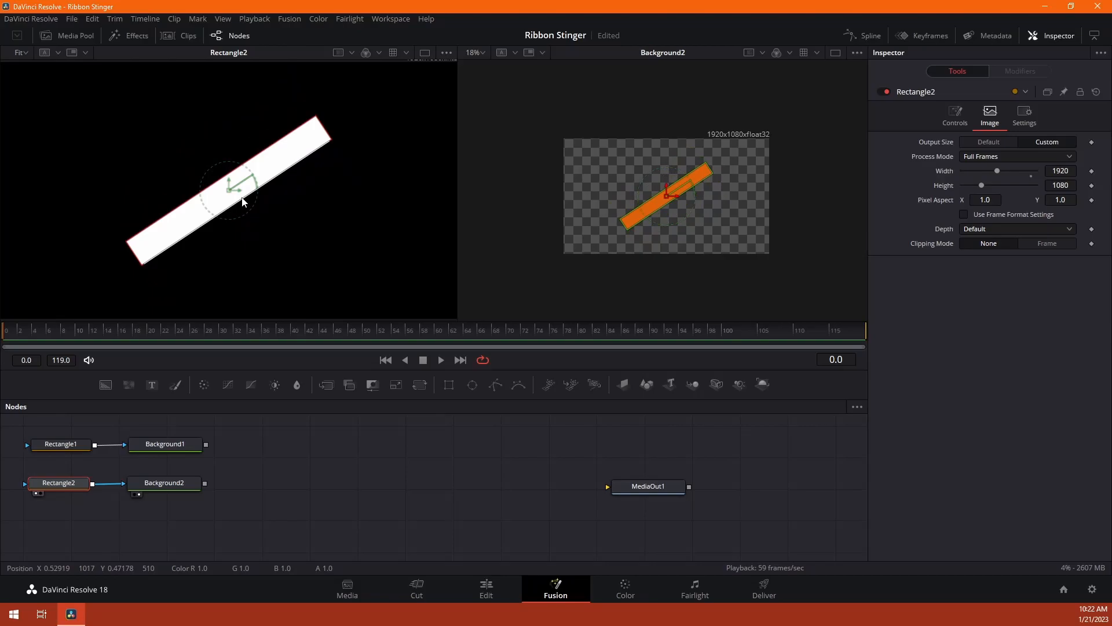
drag(323, 128, 491, 74)
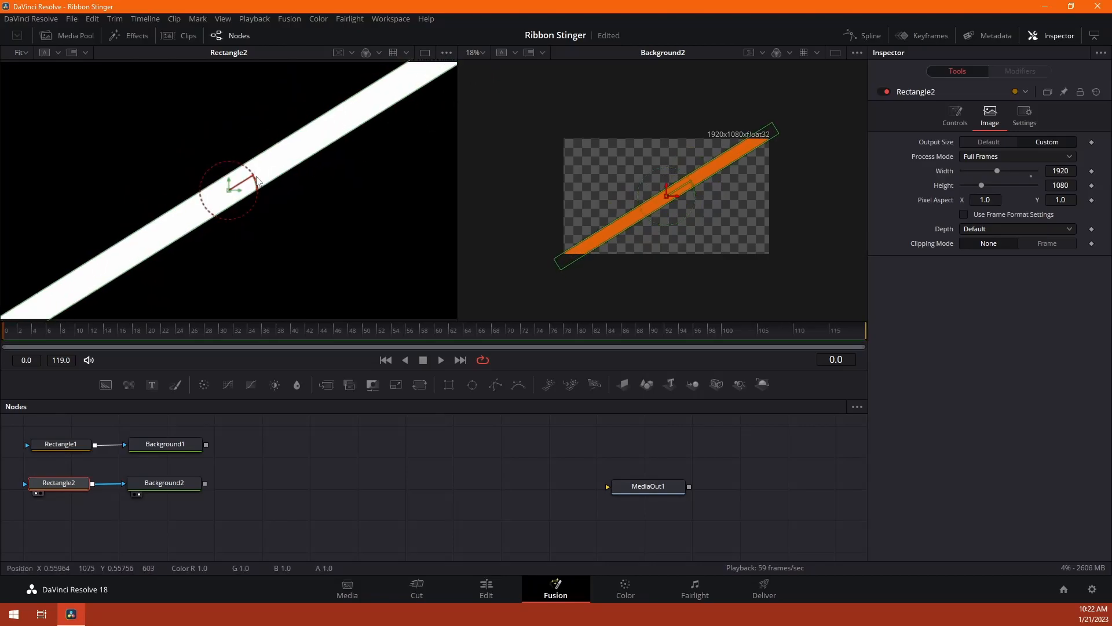
drag(257, 181, 259, 185)
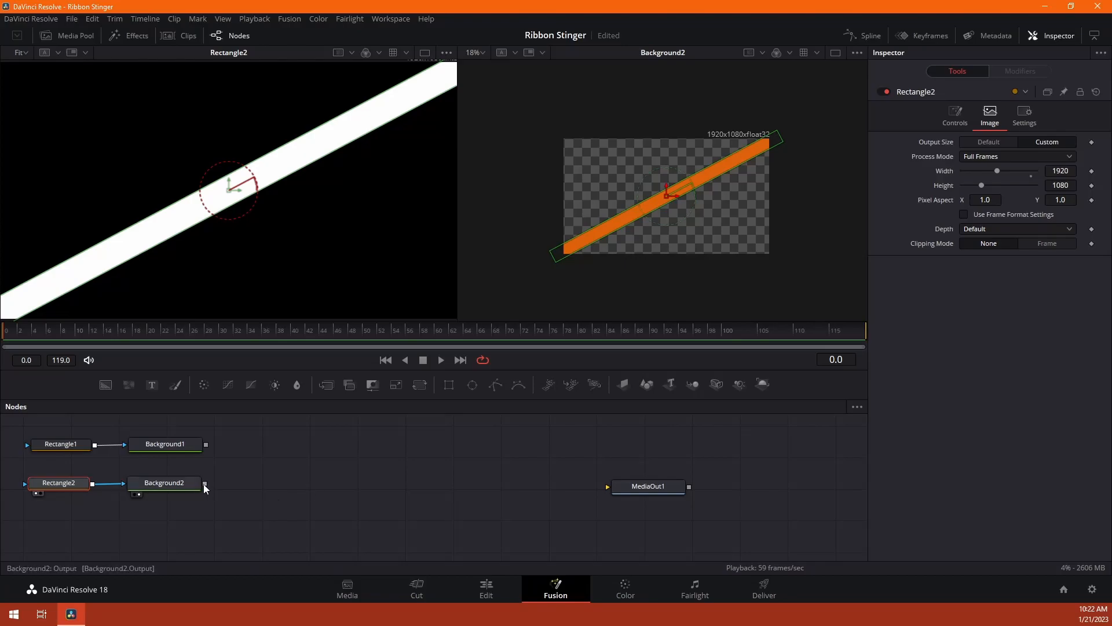
Merge Background2 over Background1 and show the Merge1 node in the second viewer.
drag(204, 483, 207, 448)
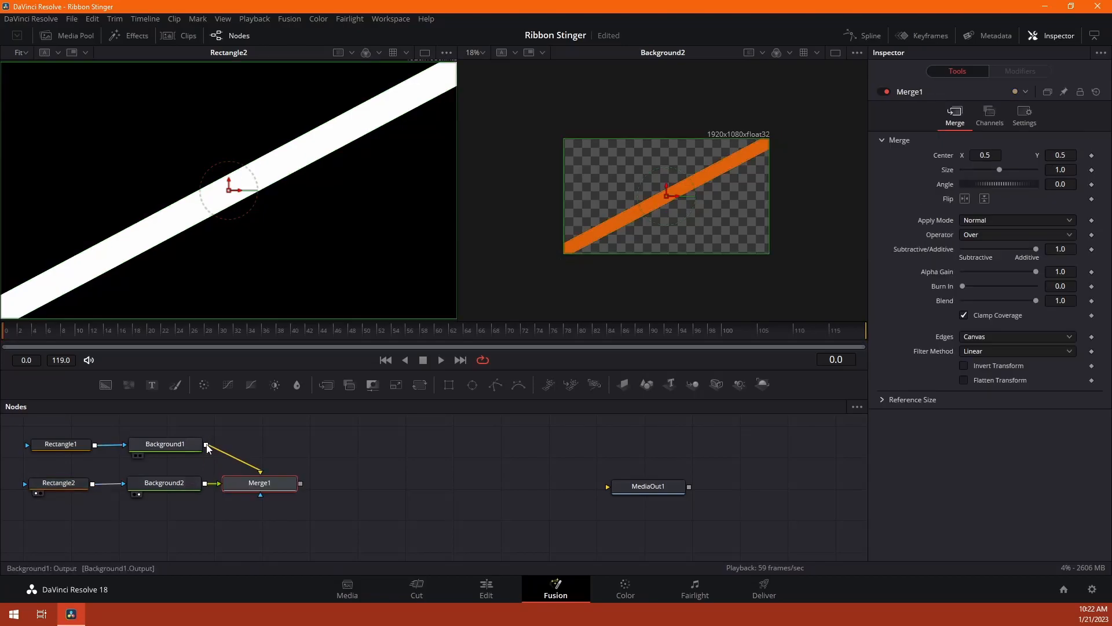
click(234, 494)
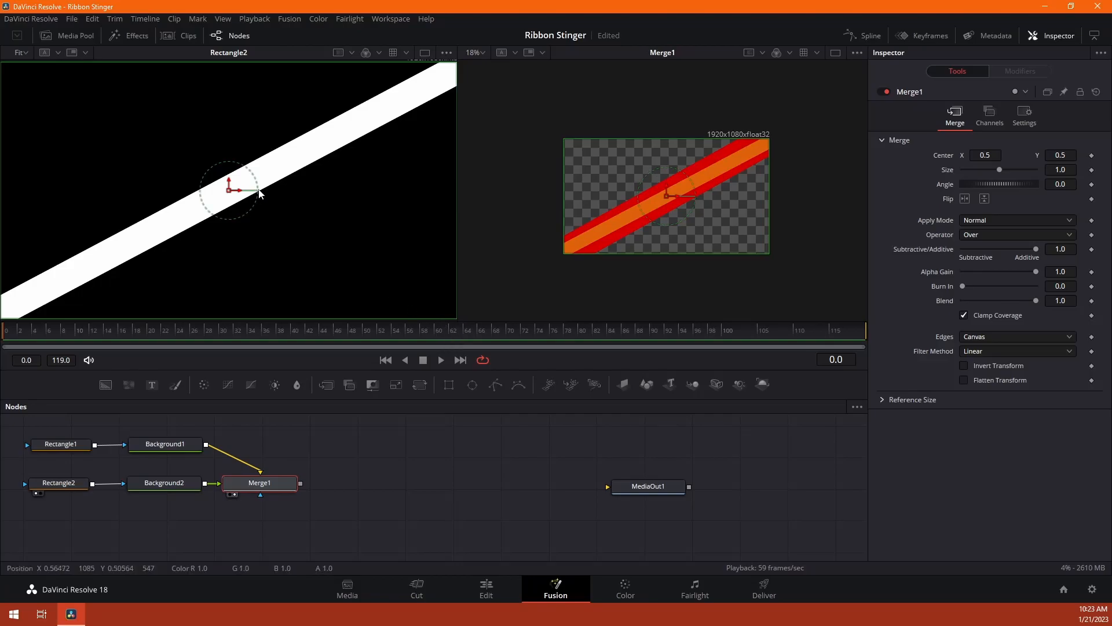
Fine-tune Rectangle2's angle to run parallel with the red ribbon, and narrow both the Rectangle1 and Rectangle2 masks.
click(67, 485)
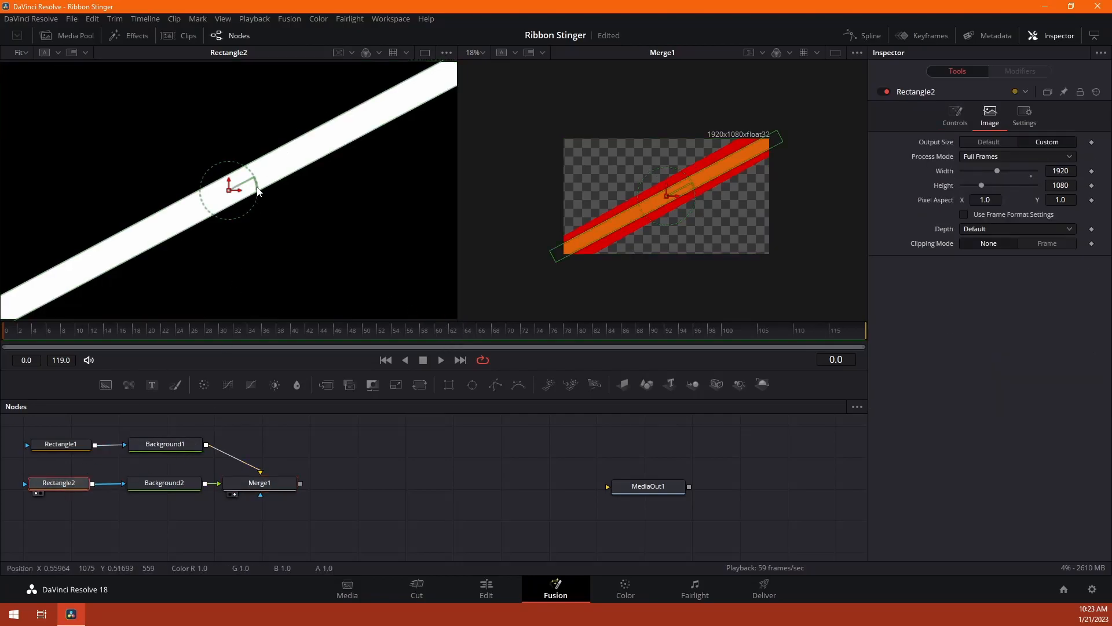
drag(258, 187, 257, 187)
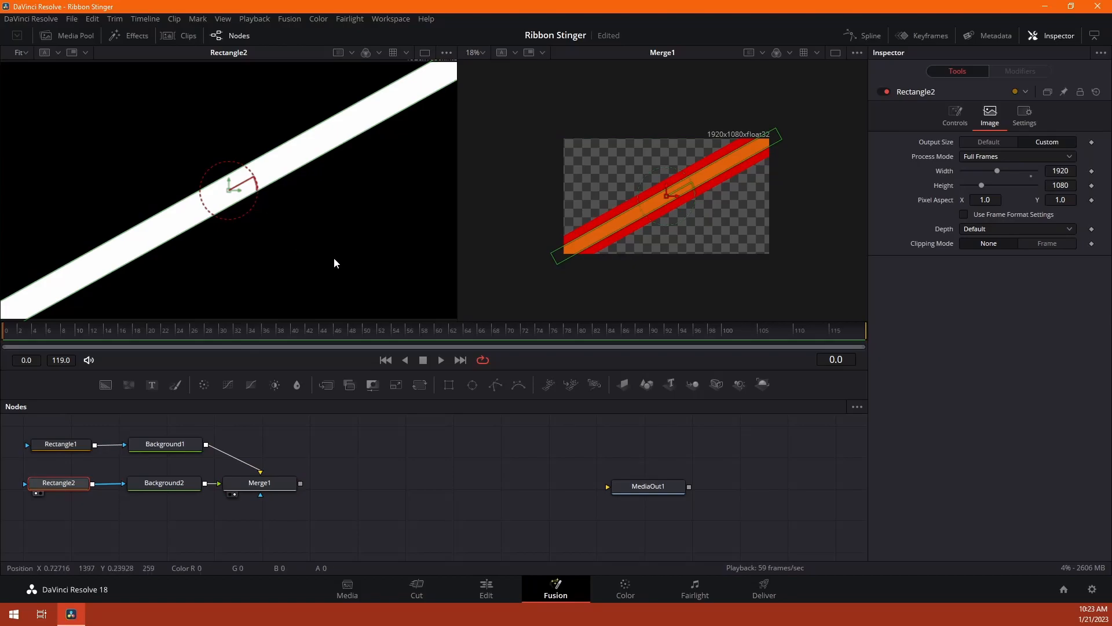
click(59, 444)
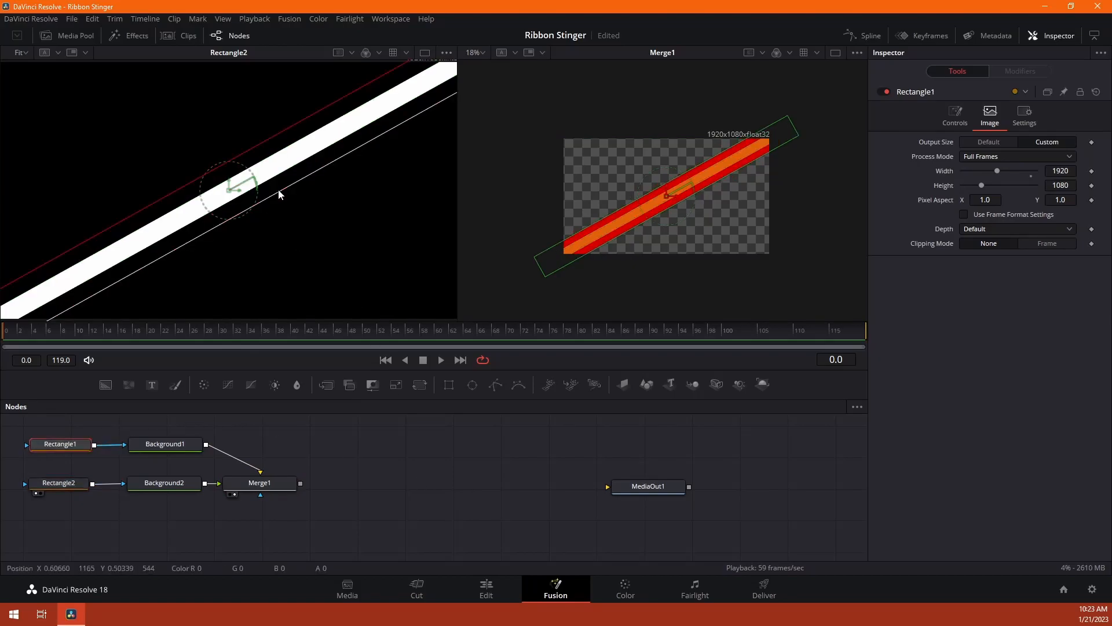
click(84, 484)
key(ctrl+s)
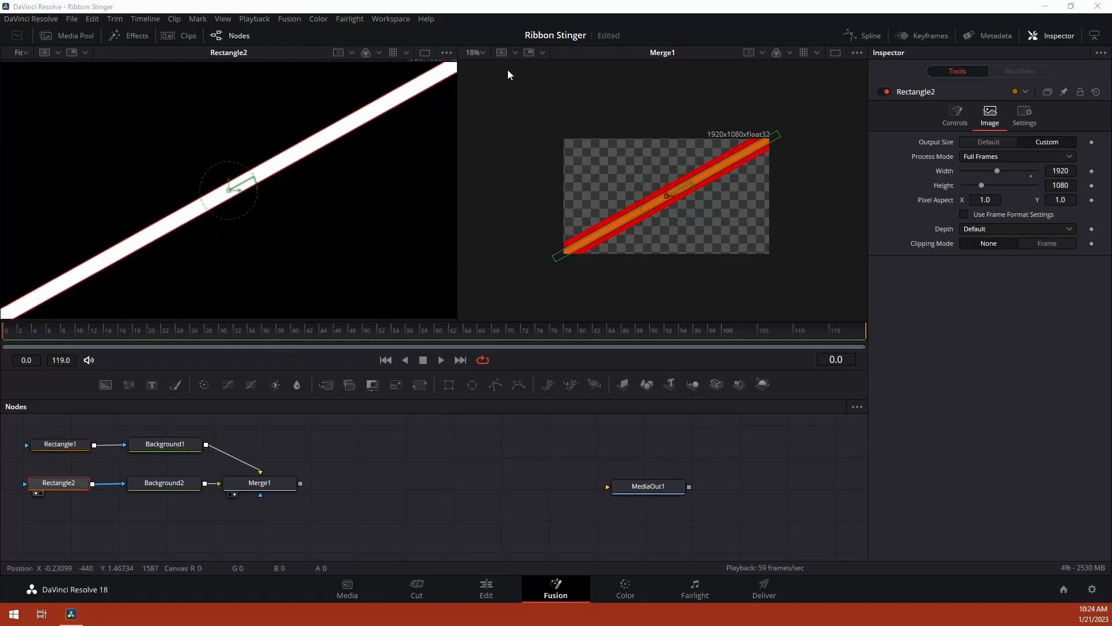
Fit the Merge1 view and add two Drop Shadow nodes to the composition.
click(481, 53)
click(478, 68)
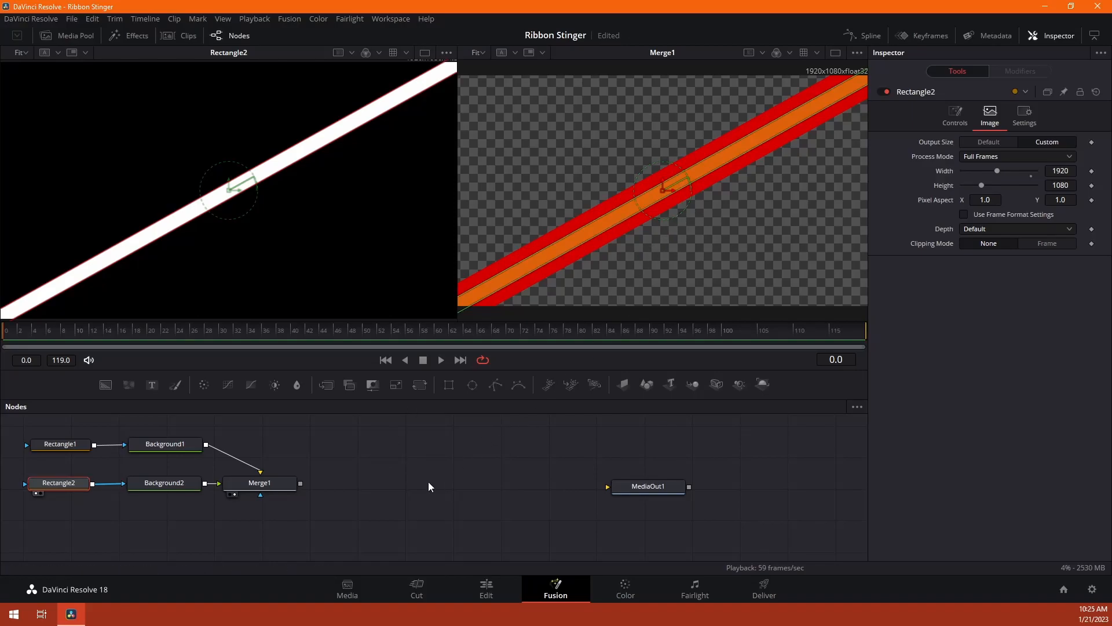
click(365, 474)
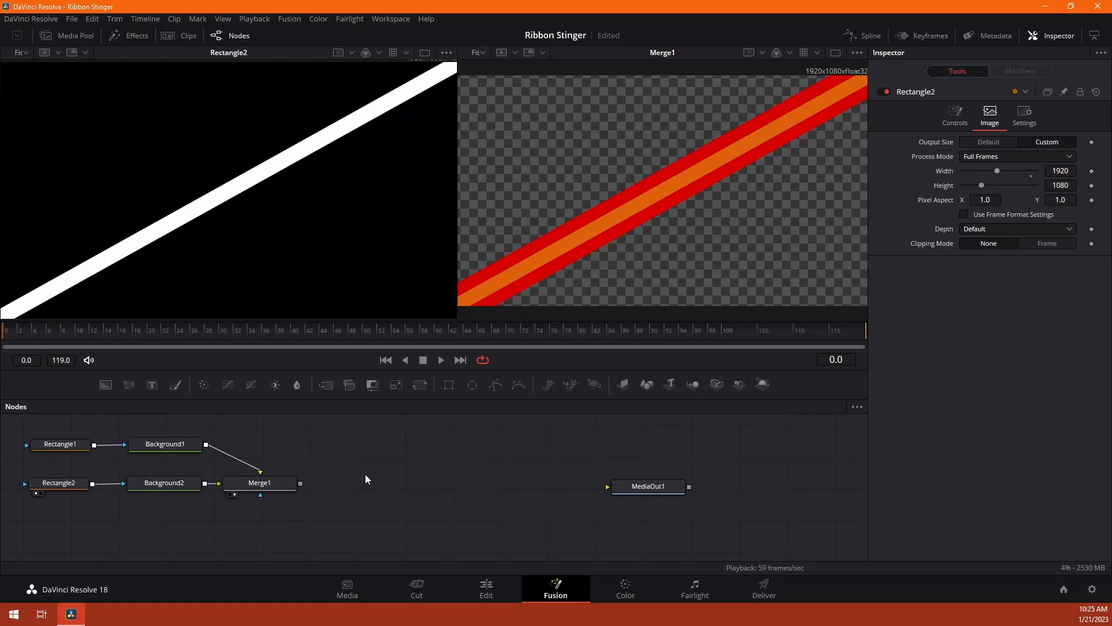
key(shift+space)
drag(593, 524, 646, 267)
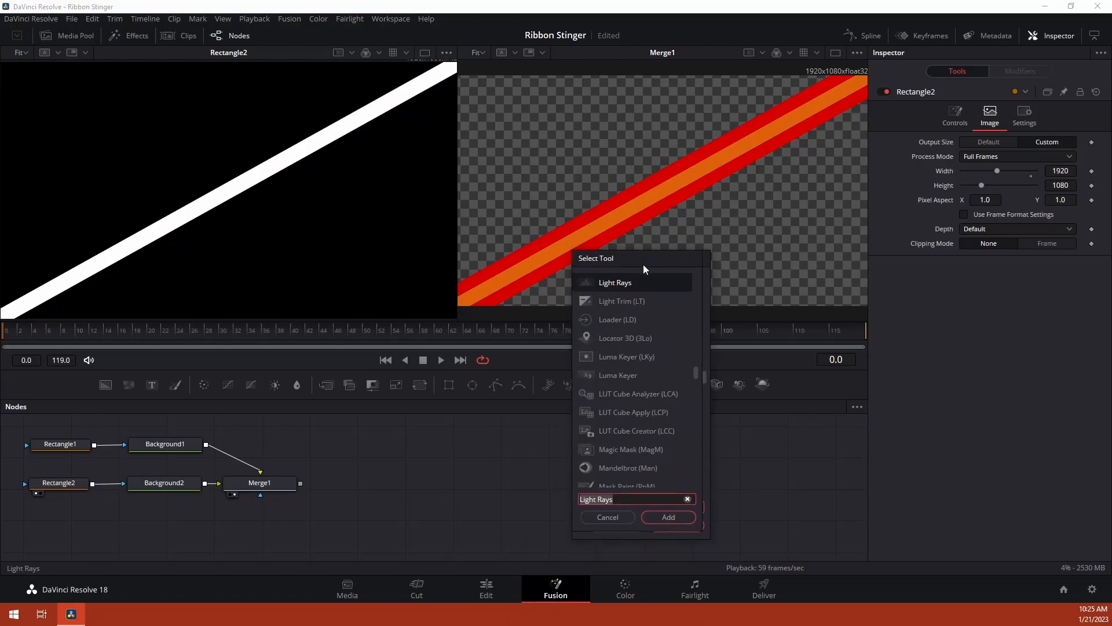
key(BackSpace)
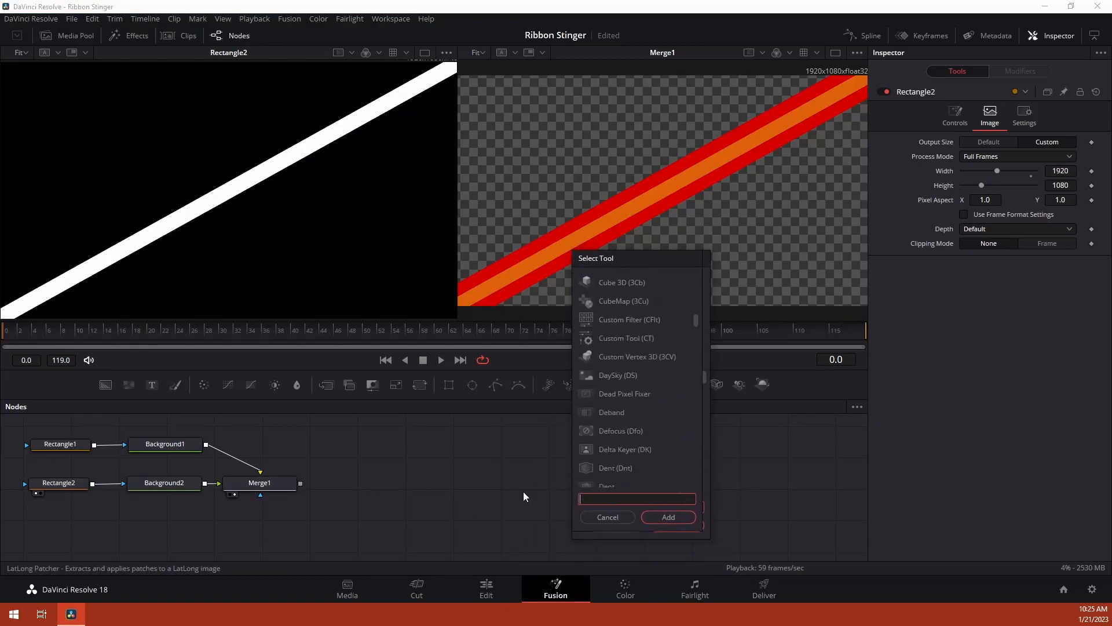
text(Drop Shadow)
double_click(621, 283)
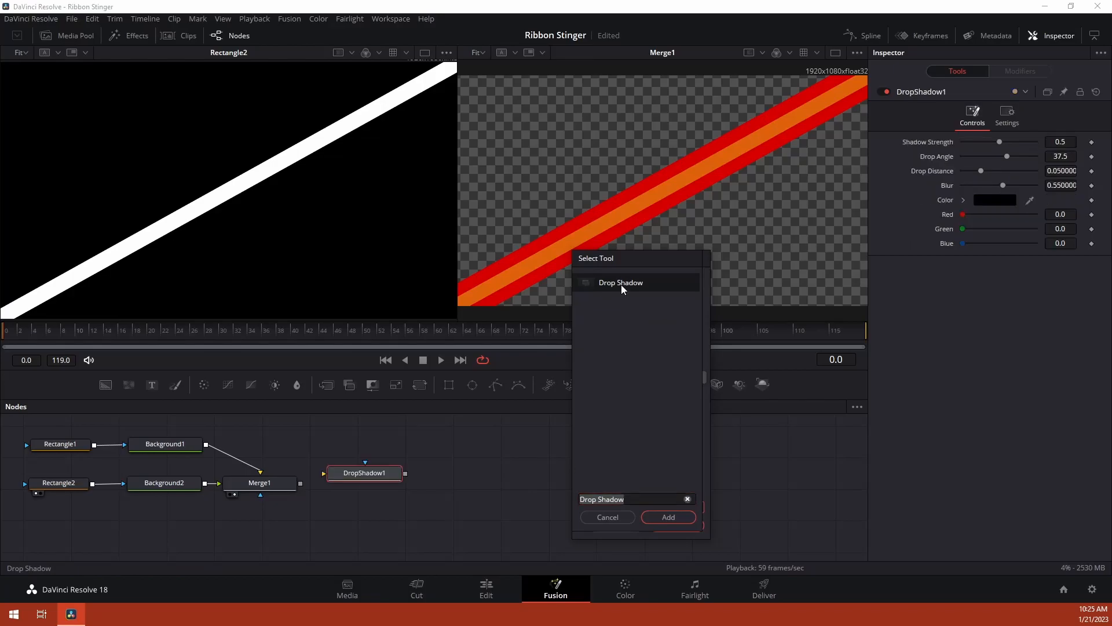
double_click(621, 282)
click(616, 515)
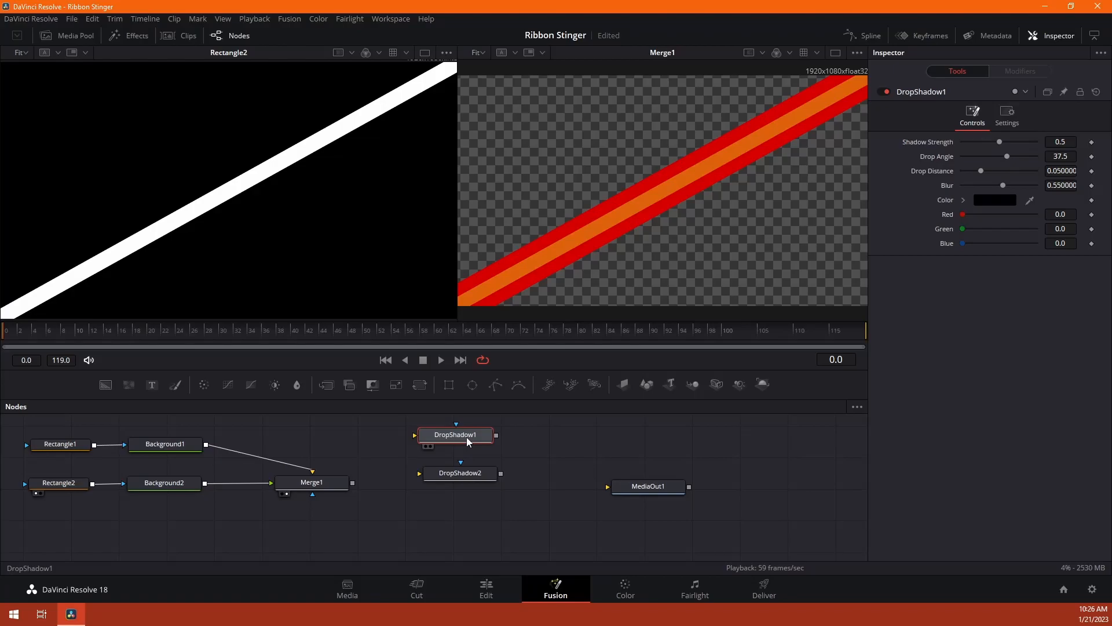
Insert DropShadow1 between Background1 and Merge1 and DropShadow2 between Background2 and Merge1, aligning the nodes in their rows.
drag(469, 440, 322, 451)
drag(318, 487, 365, 484)
drag(465, 474, 271, 485)
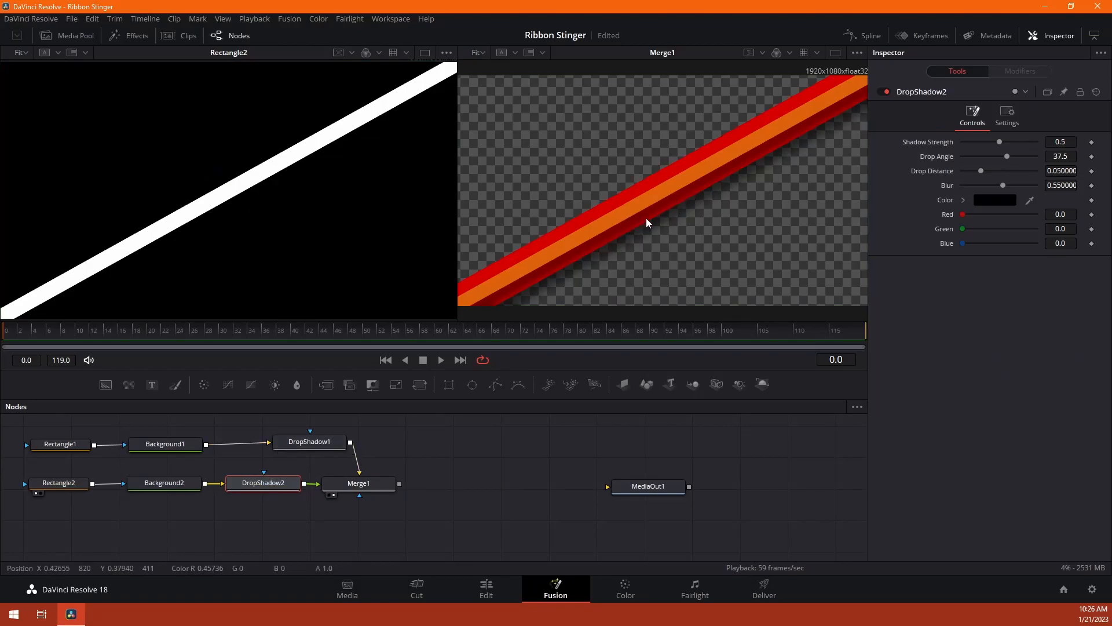
drag(343, 443, 300, 445)
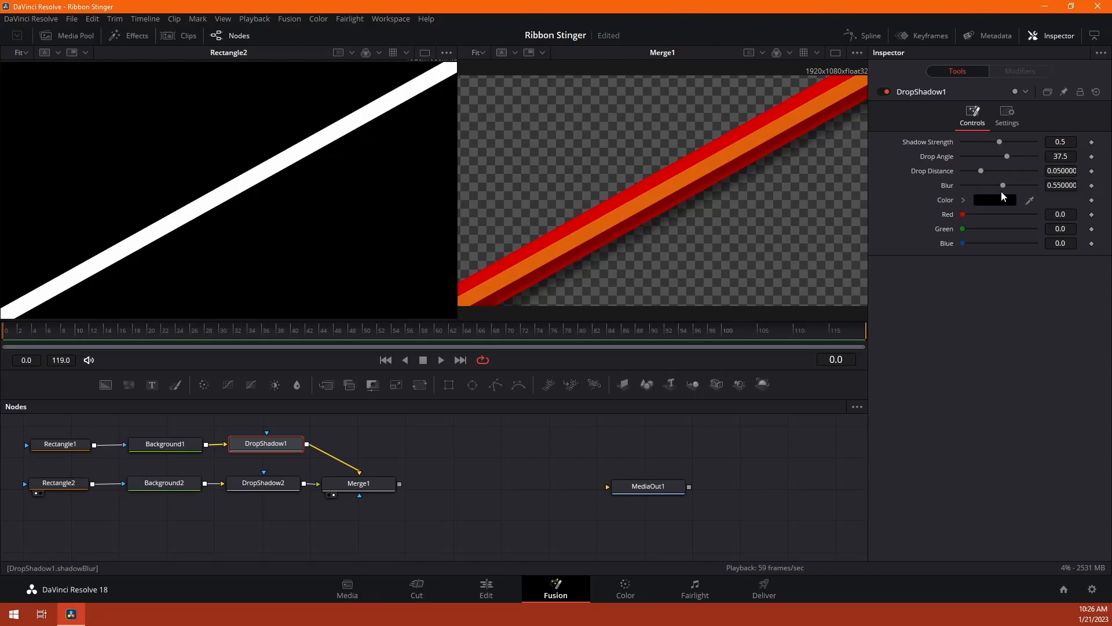
Set DropShadow1's blur to 0.433 and its shadow strength to 0.575.
drag(1003, 186, 995, 187)
drag(996, 142, 1004, 142)
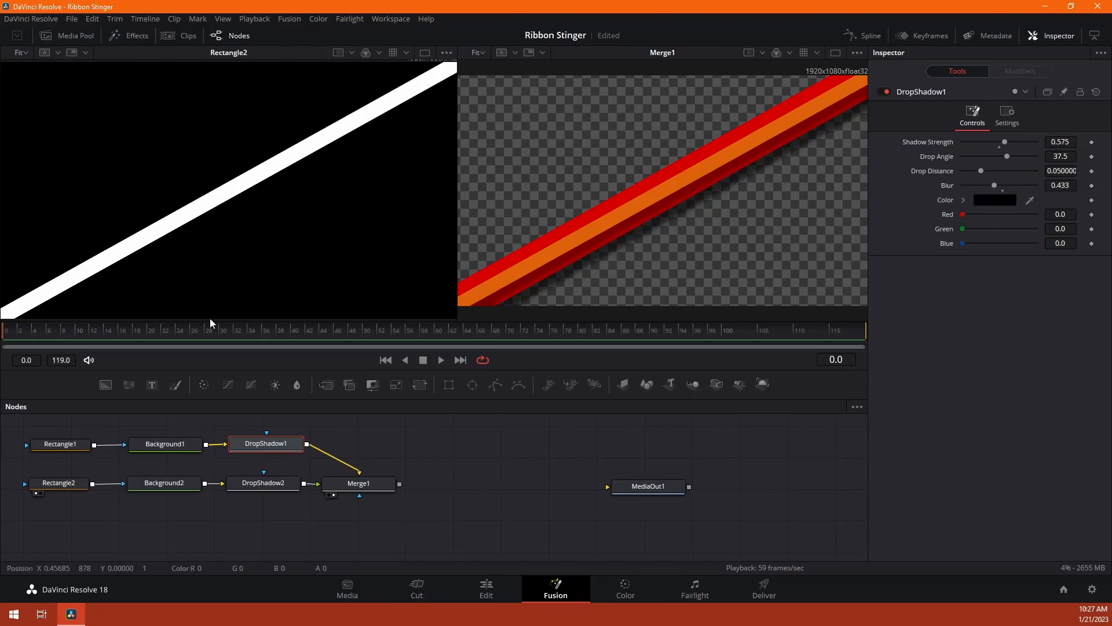
Display the media pool and add Infinity logo.png as a node below the Rectangle2 mask.
click(69, 36)
drag(116, 87, 77, 526)
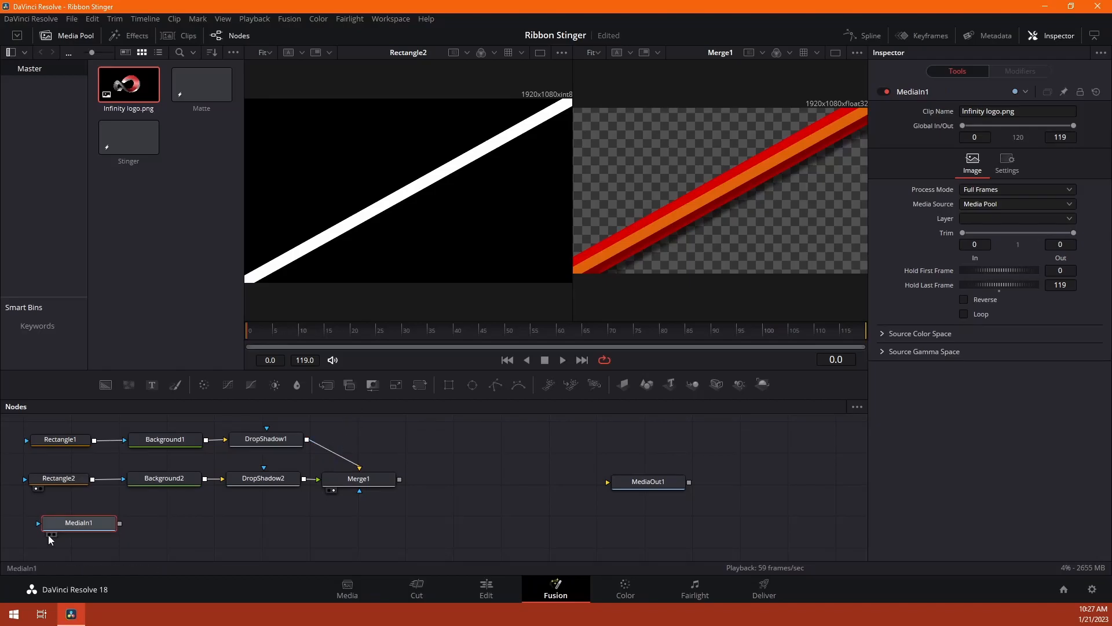
Display MediaIn1 in the first viewer, merge it over Merge1's output with a new Merge node, and view the result in the second viewer.
click(48, 534)
click(70, 35)
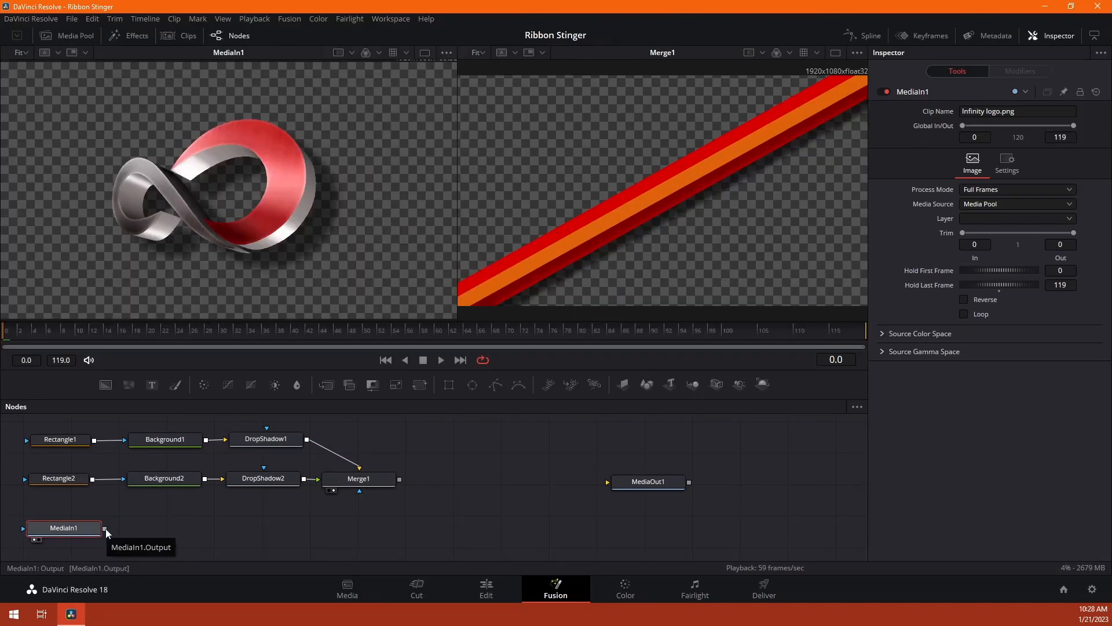
drag(106, 532, 400, 479)
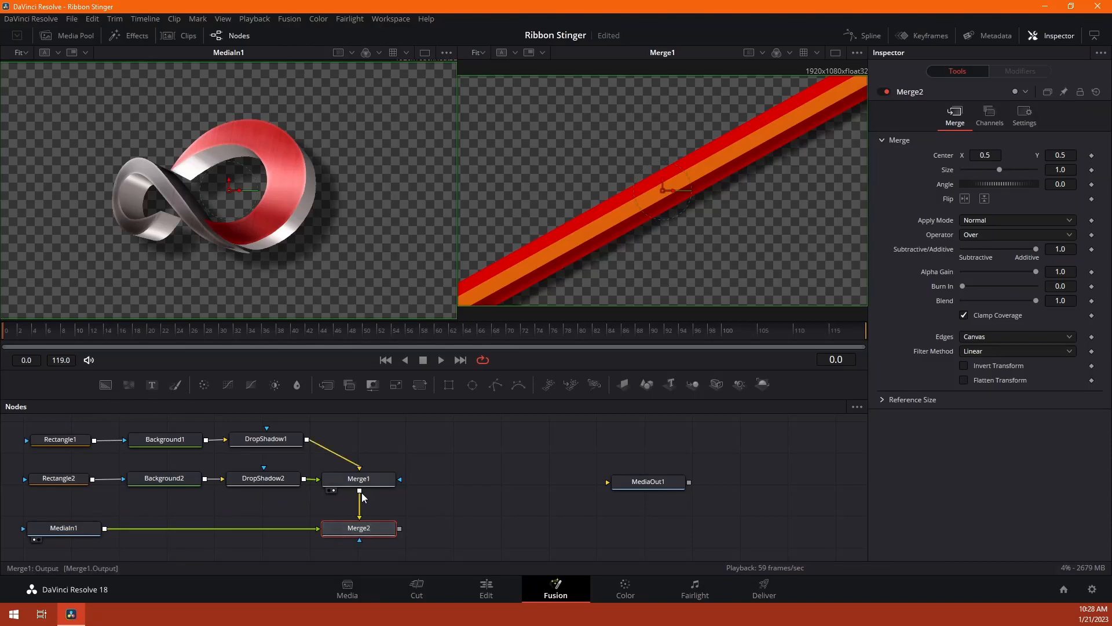
click(334, 538)
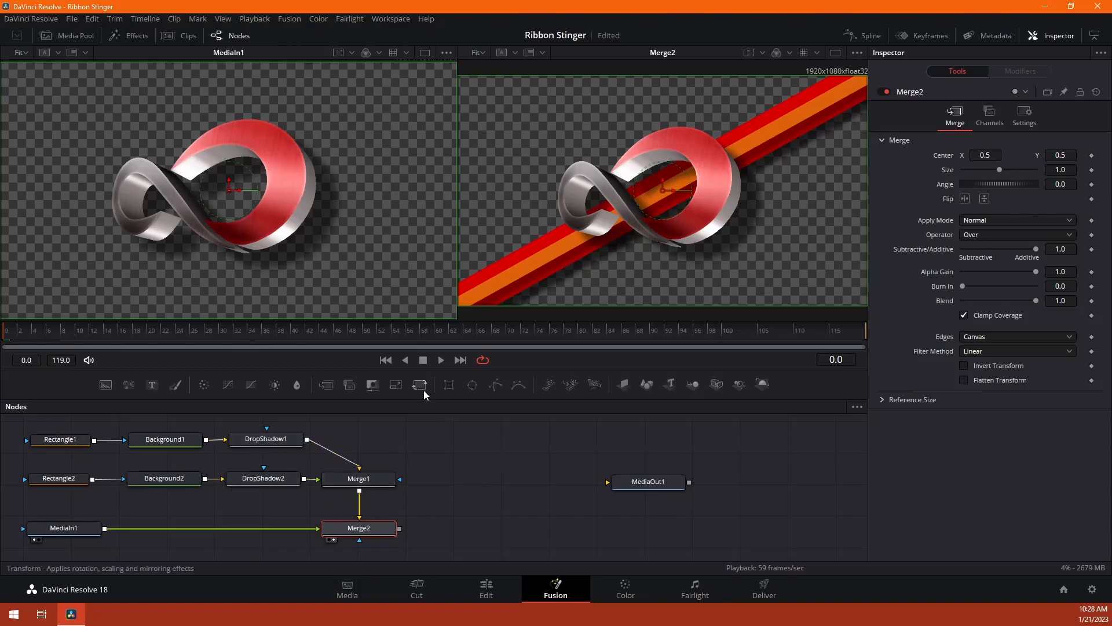
Insert a Transform node between MediaIn1 and Merge2 with size 0.2, and a second Transform node between Merge1 and Merge2.
drag(421, 388, 243, 527)
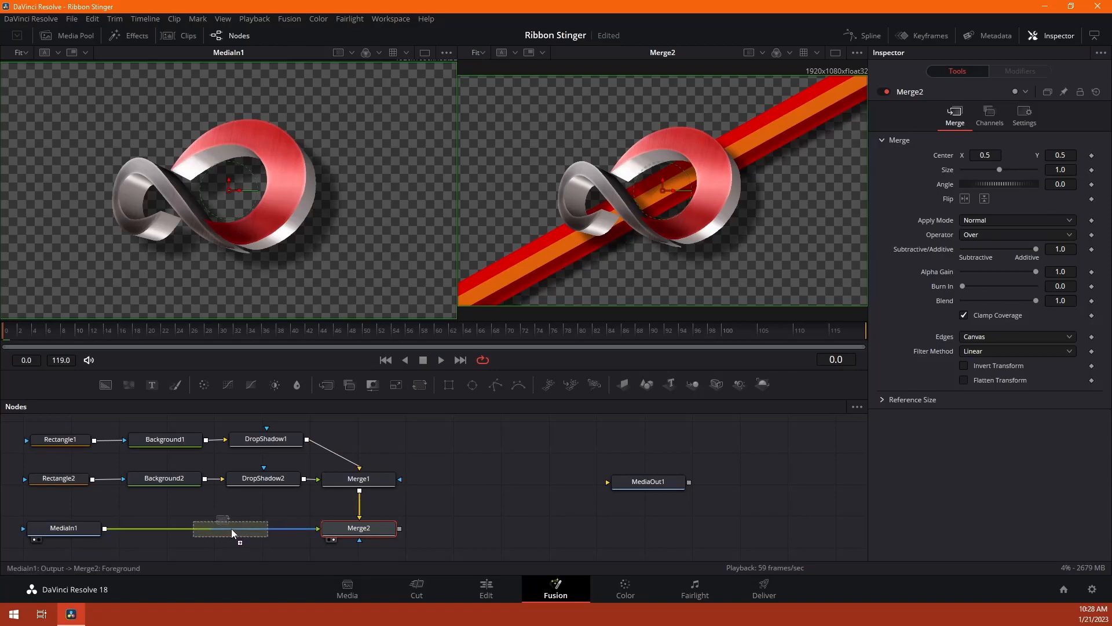
drag(999, 199, 970, 200)
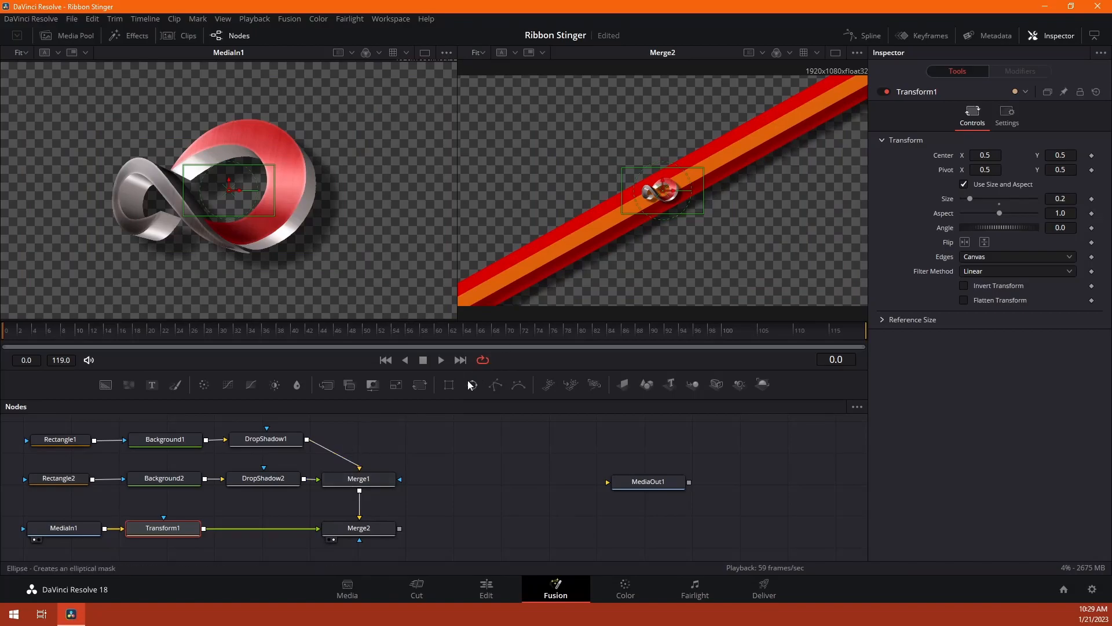
drag(421, 388, 364, 508)
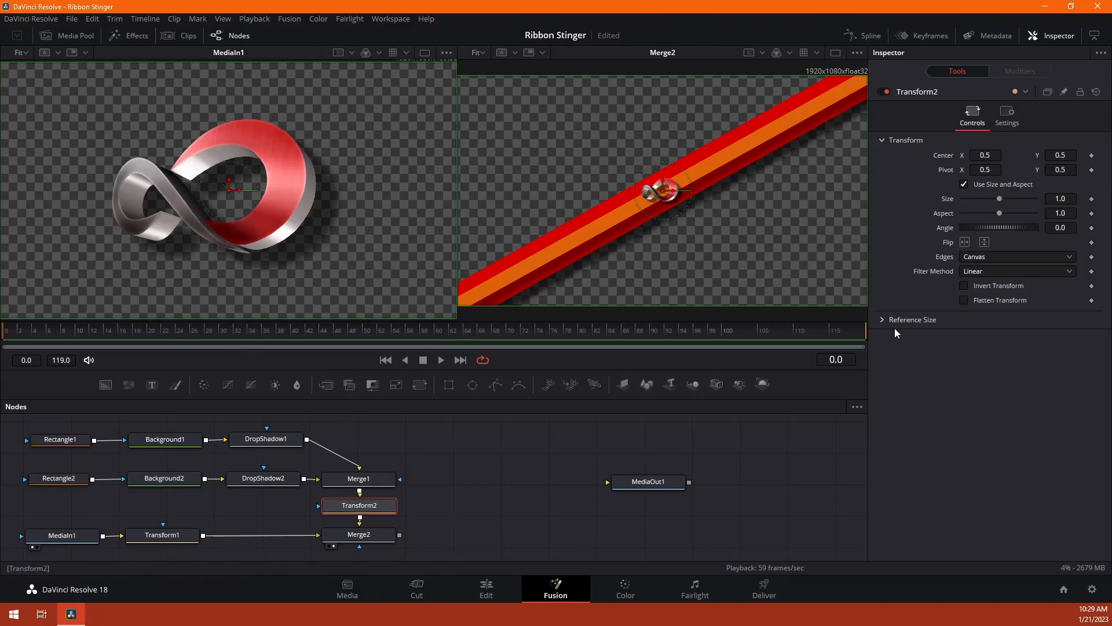
Keyframe Transform2's center at 0.5, 0.5 on frames 40 and 80.
click(291, 334)
click(1092, 157)
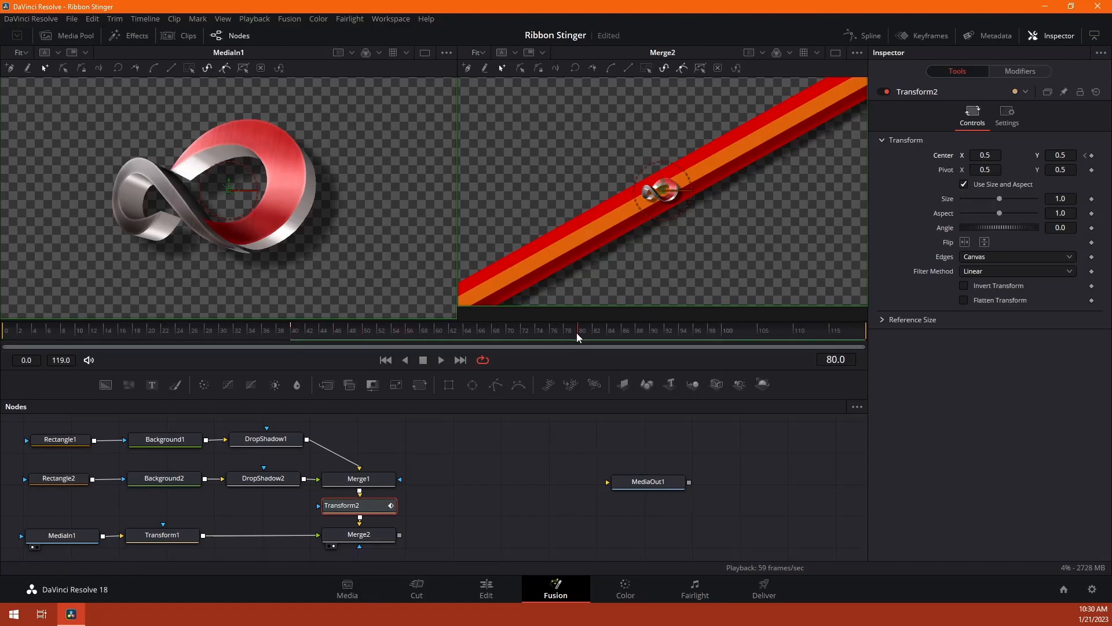
click(1092, 155)
Set Transform2's size to 1.32 and, at frame 0, move its center to X -0.234 and upward until the ribbons leave the frame's upper-left corner.
drag(572, 334, 2, 338)
scroll(726, 198, down, 3)
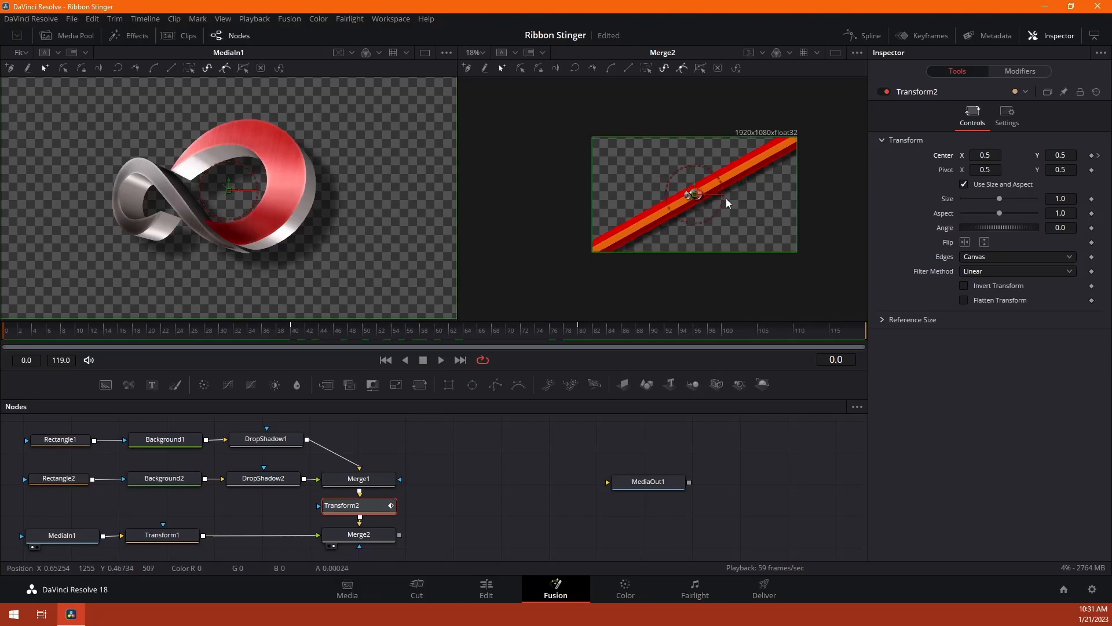
drag(999, 199, 1003, 201)
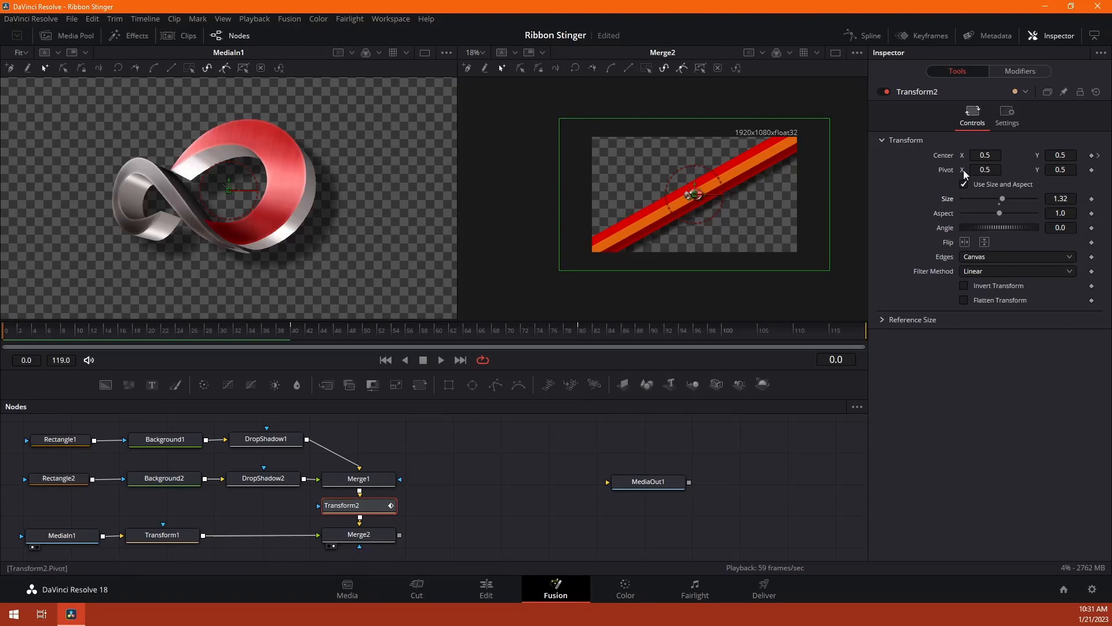
drag(995, 157, 569, 171)
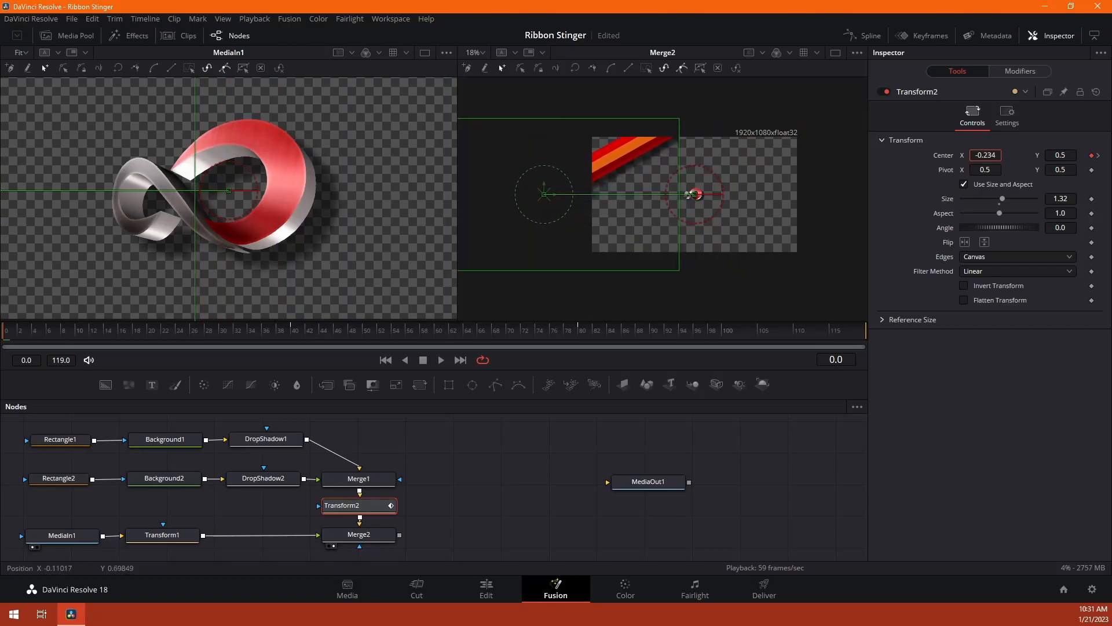
drag(1071, 155, 1111, 155)
At frame 119, move Transform2's center past the frame's lower-right corner so the ribbons exit, and play back the animation.
drag(801, 328, 880, 318)
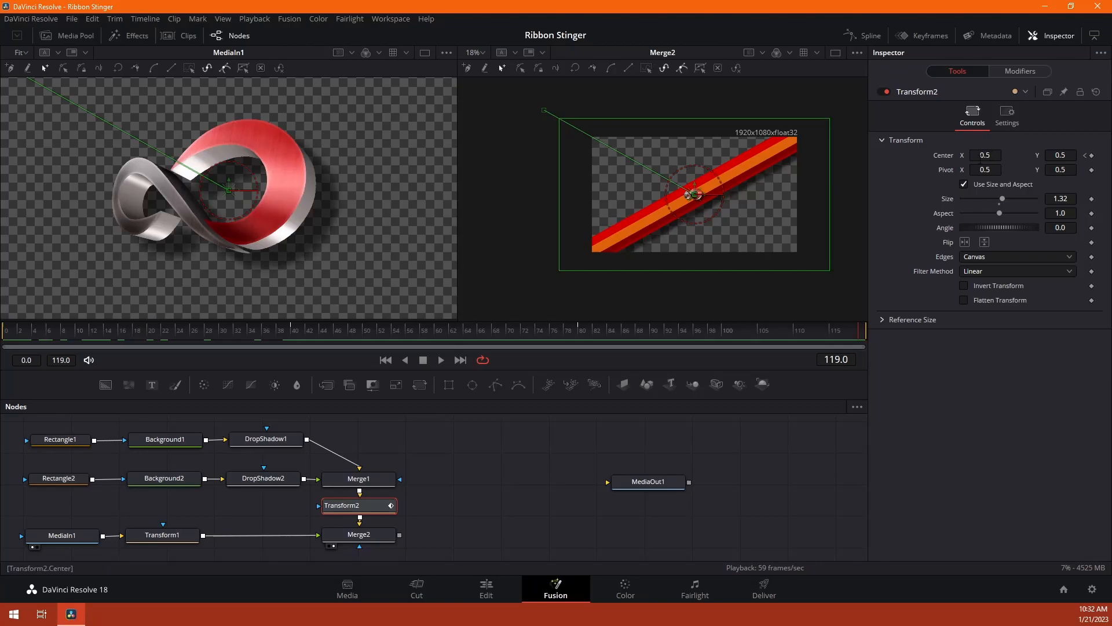
drag(689, 195, 832, 194)
drag(985, 155, 985, 155)
drag(1059, 158, 669, 171)
click(440, 364)
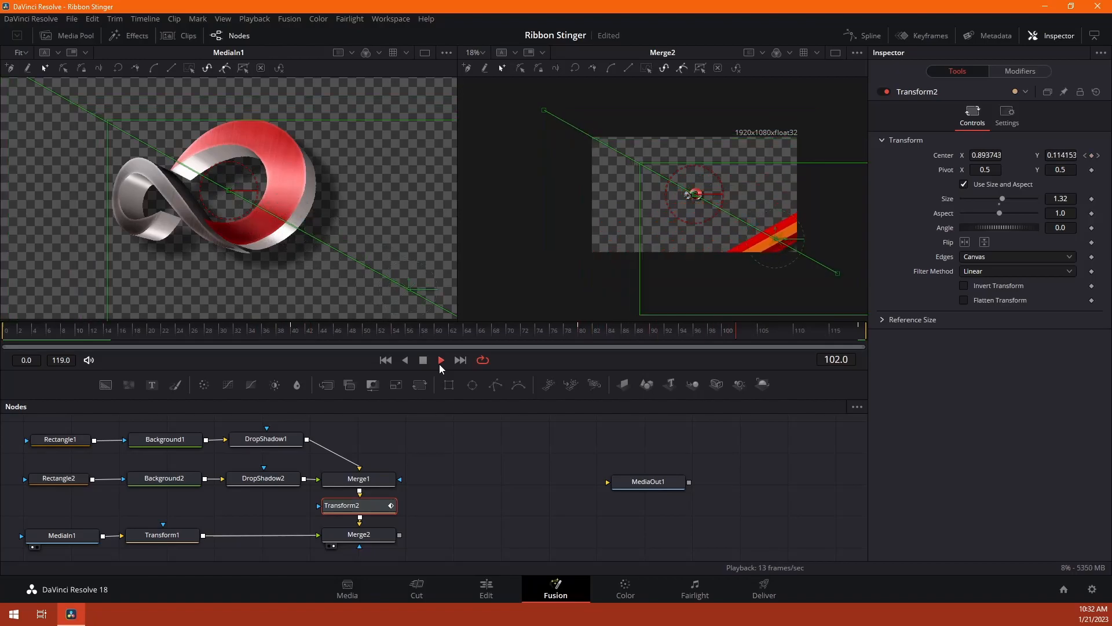
click(439, 363)
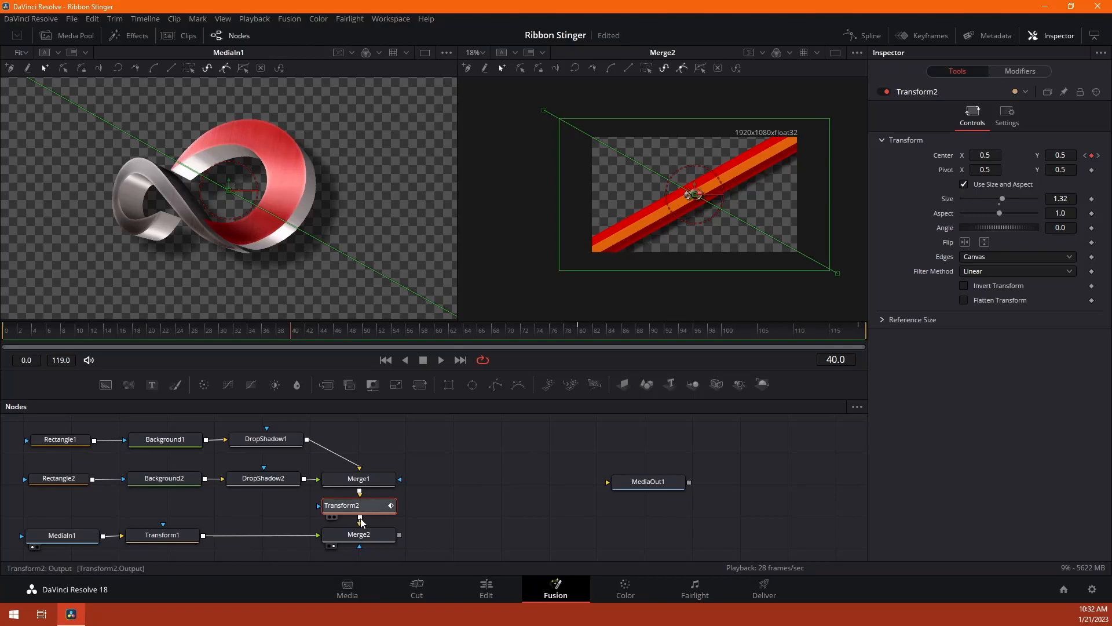
Connect Transform2's output to Merge2's mask input so the ribbons reveal the logo, and preview the playback.
drag(360, 517, 359, 547)
click(442, 360)
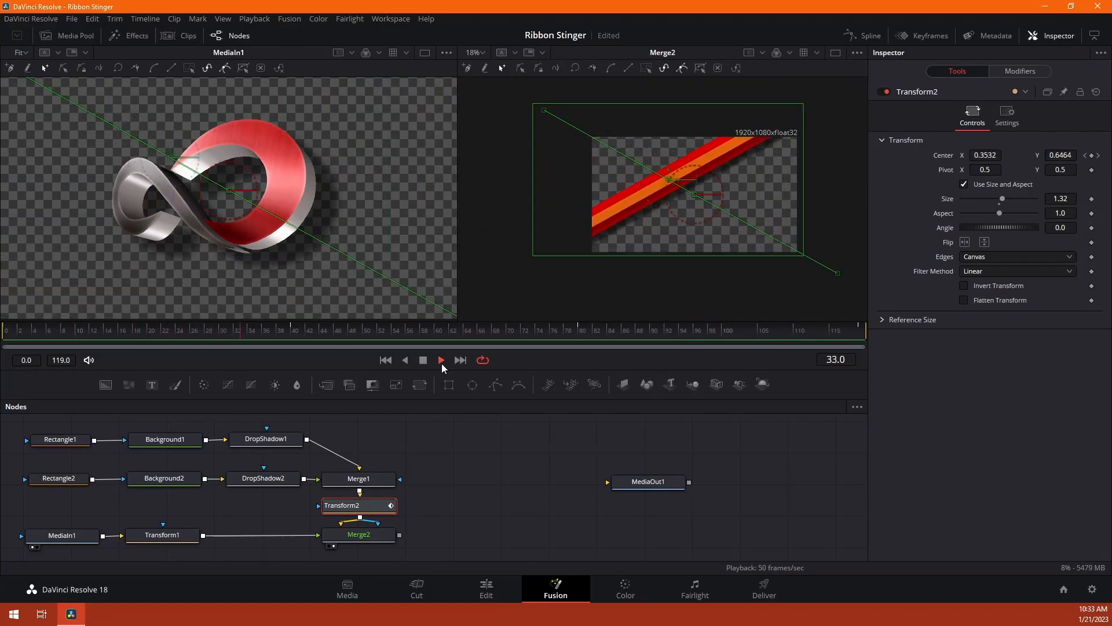
click(442, 361)
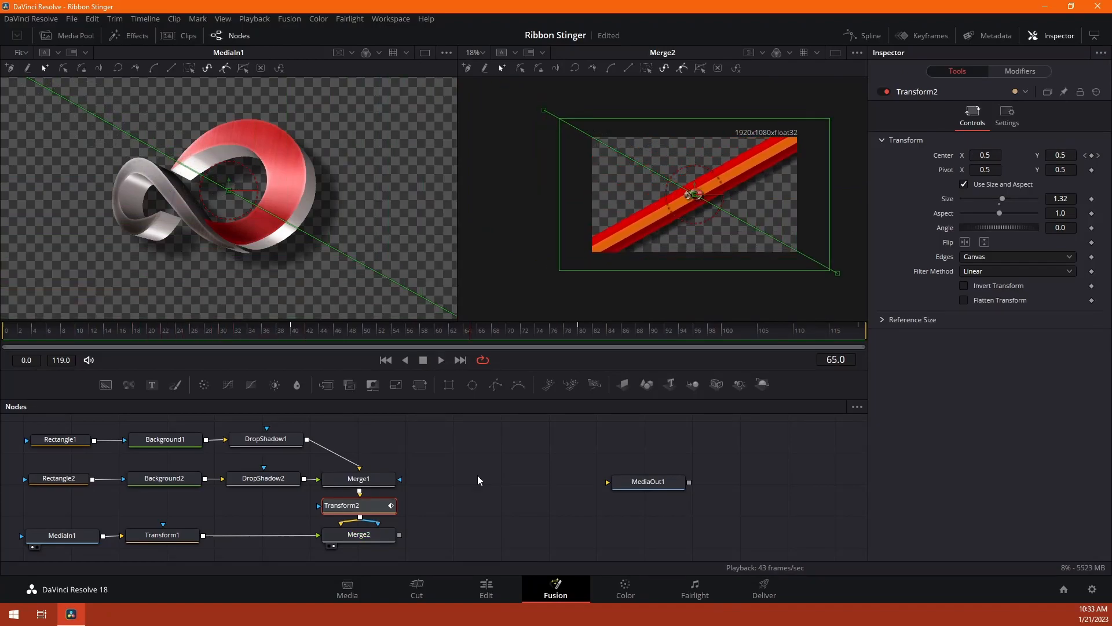
Add a Light Rays node between Transform1 and Merge2 and set its ray directions to At An Angle.
click(478, 480)
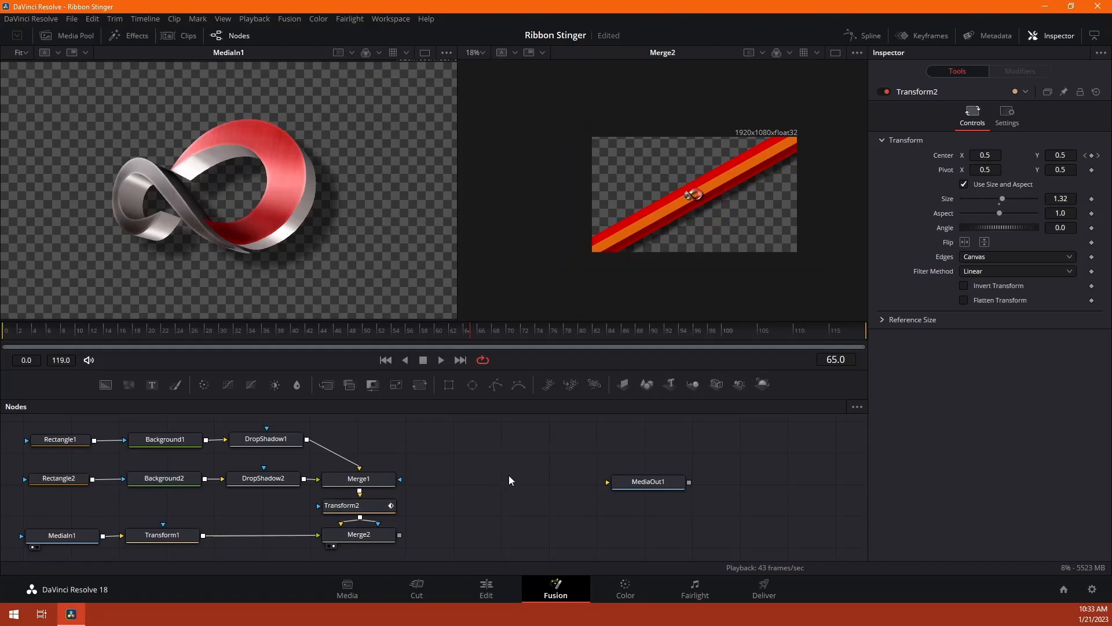
key(shift+space)
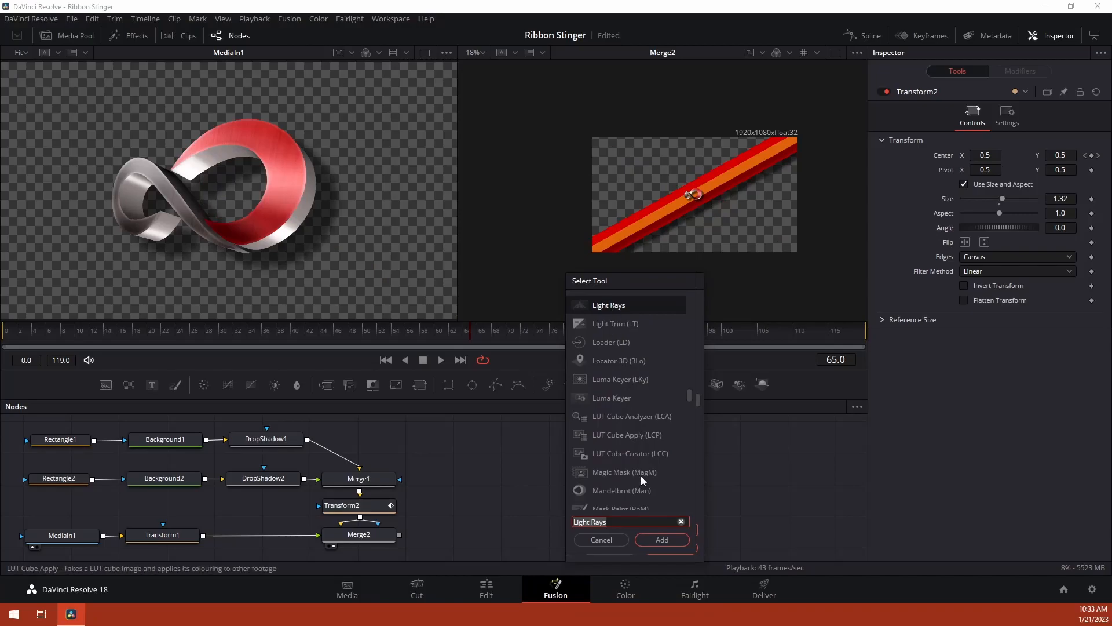
click(662, 539)
drag(527, 488, 277, 534)
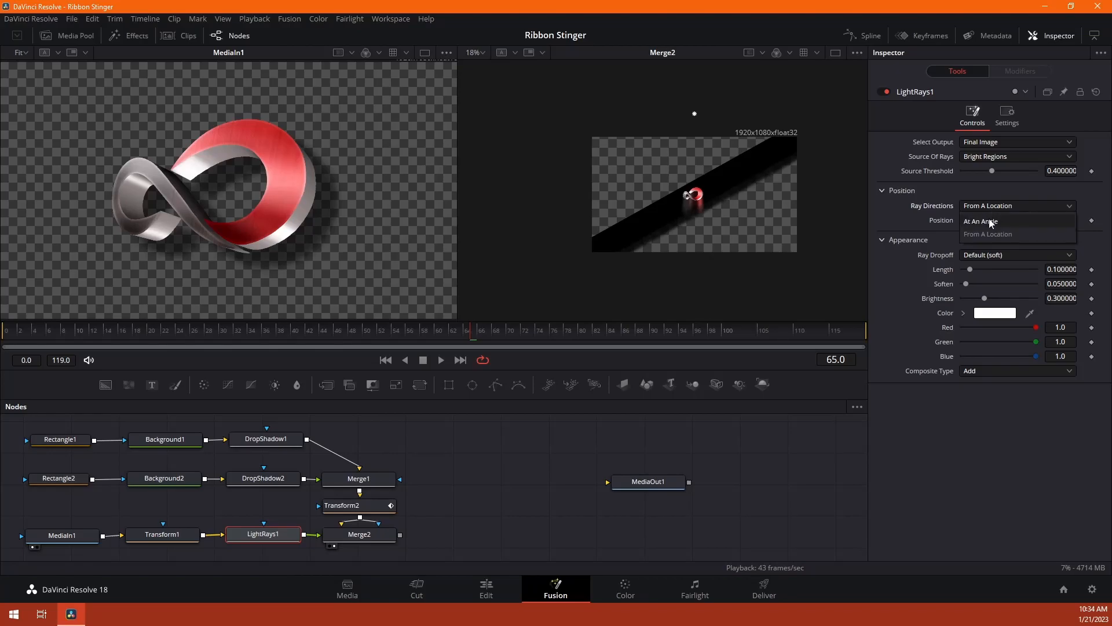
click(991, 222)
Keyframe LightRays1's angle at -30 on frame 40 and 34 on frame 80.
click(291, 330)
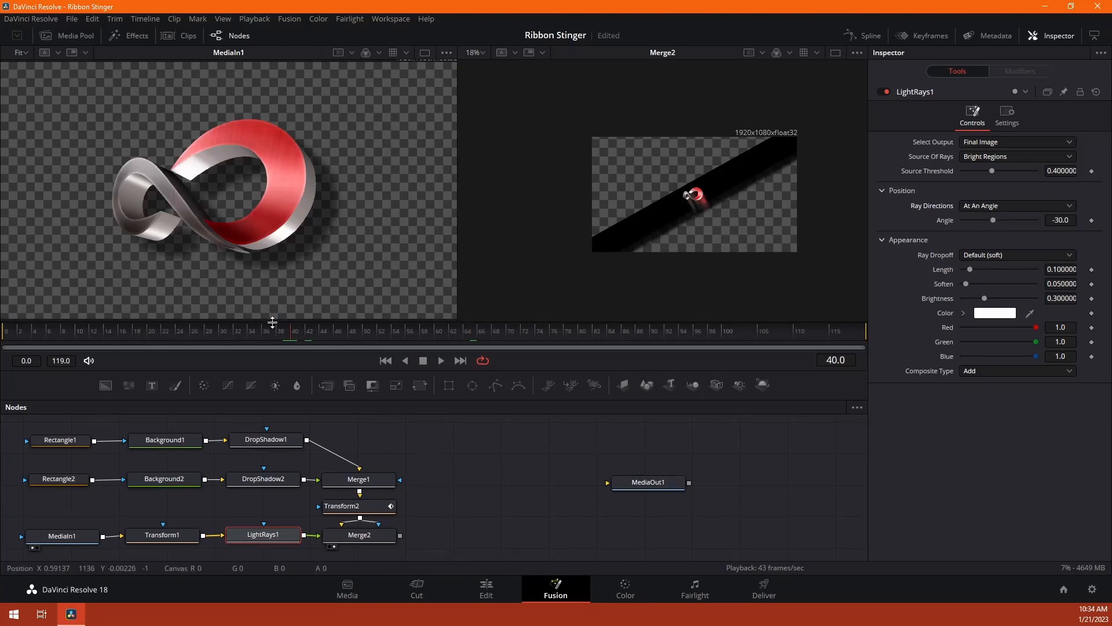
click(1092, 221)
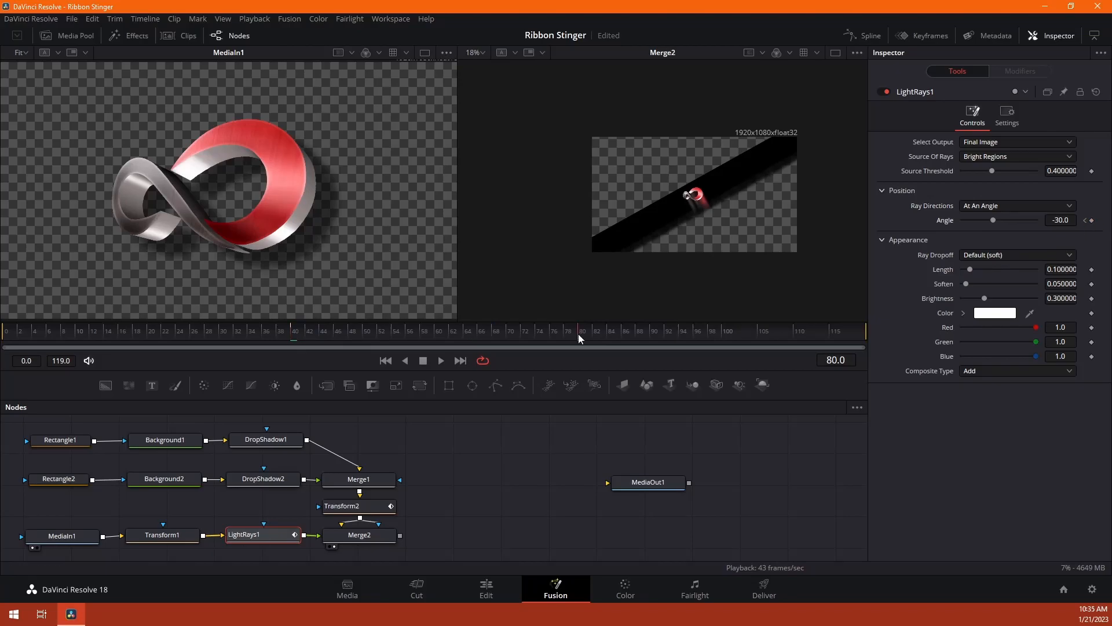
drag(993, 217, 1006, 218)
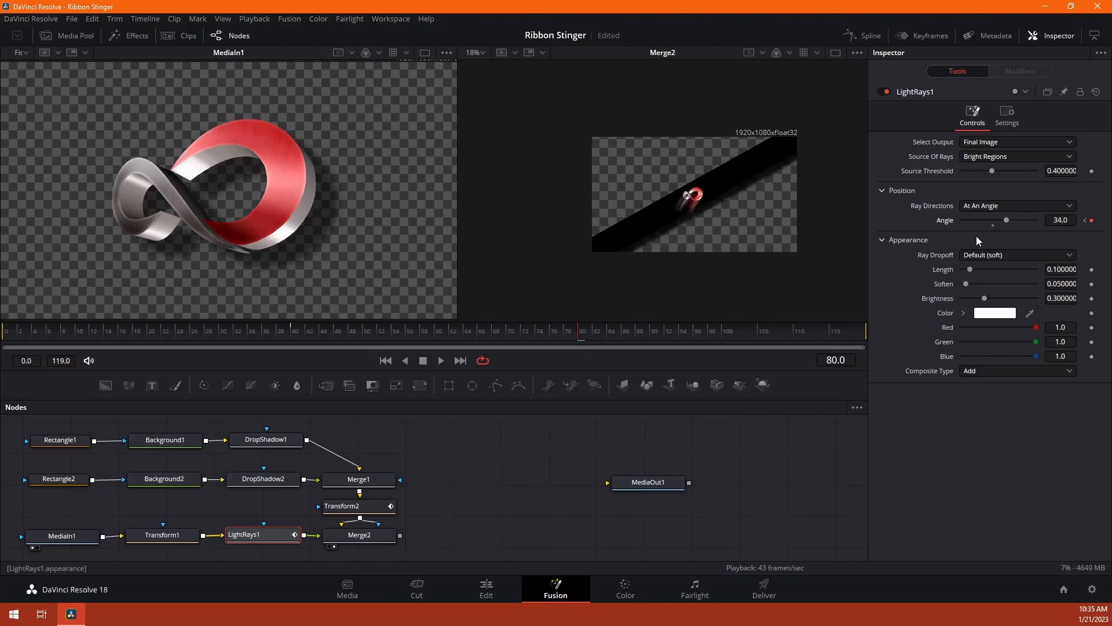
Keyframe LightRays1's length at 0.134 on frame 60.
click(434, 331)
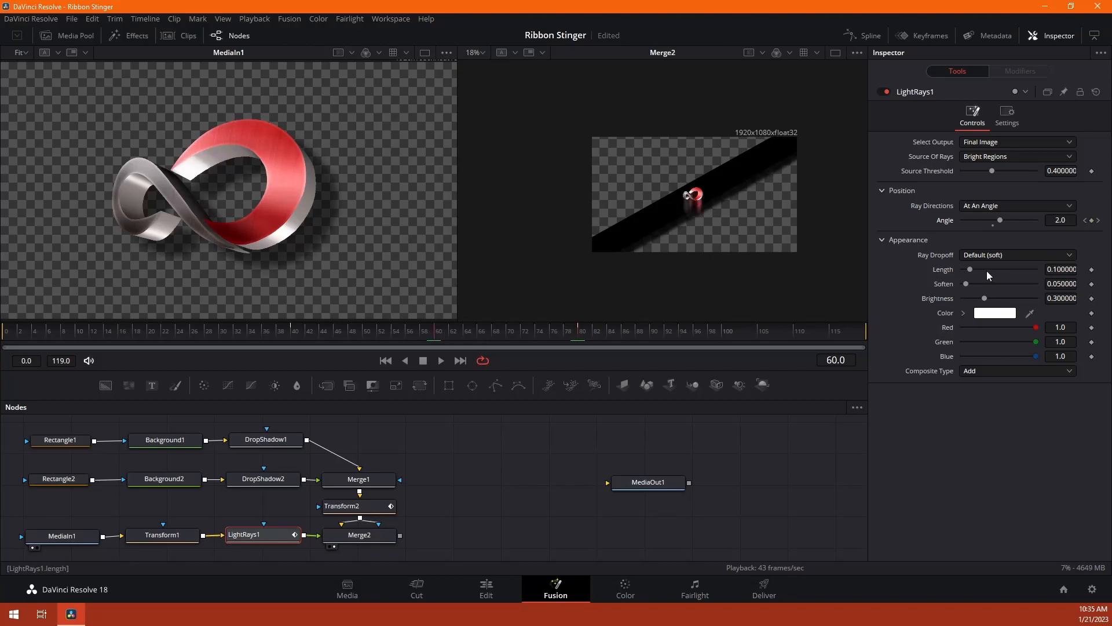
click(1091, 269)
drag(970, 269, 971, 269)
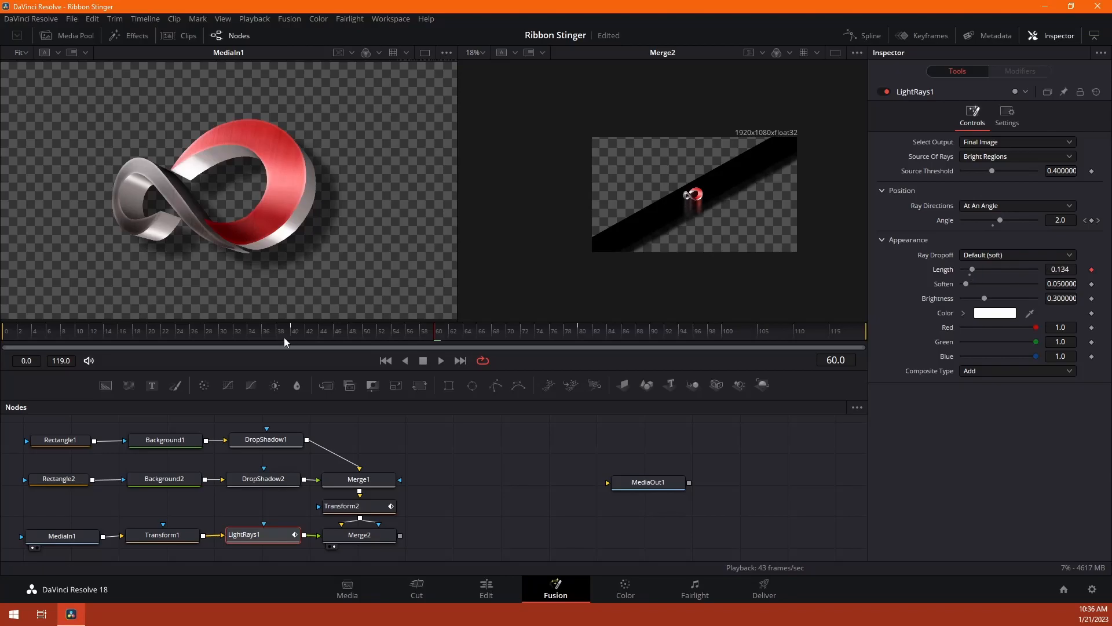
Keyframe LightRays1's length at the slider's maximum on frames 35 and 85, and play back the ray animation.
click(260, 333)
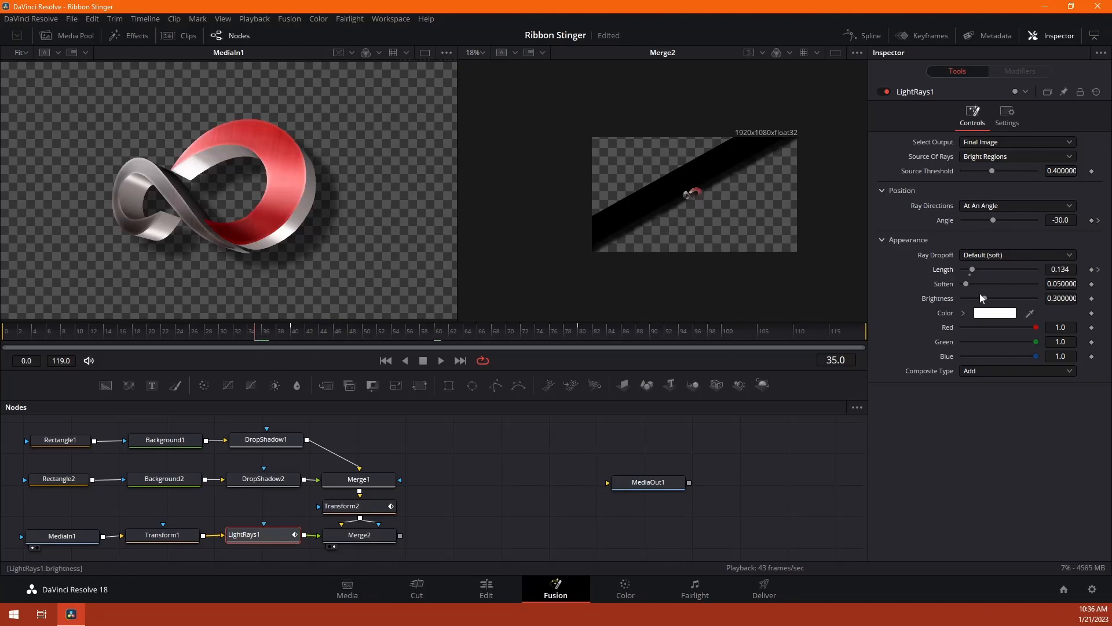
drag(979, 270, 1037, 270)
click(615, 332)
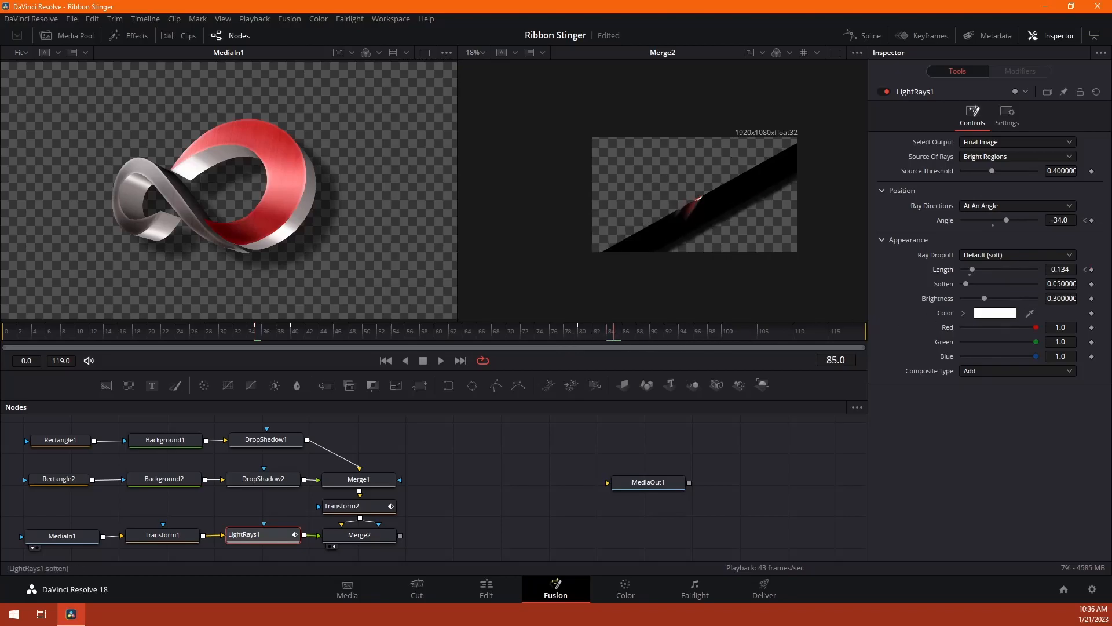
drag(972, 270, 1088, 271)
click(440, 360)
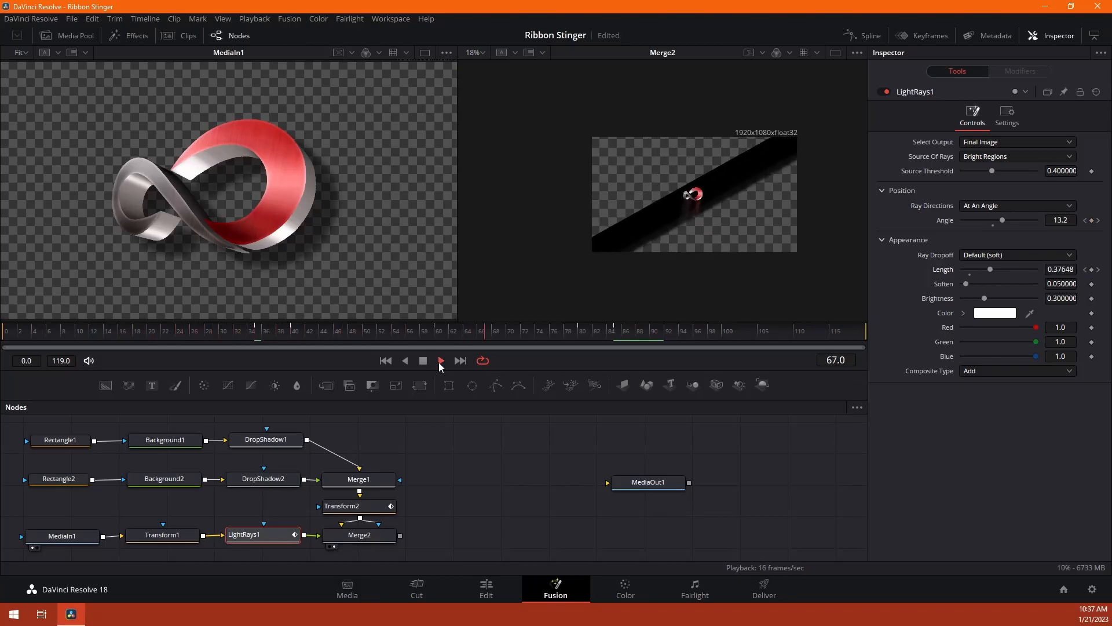
click(439, 363)
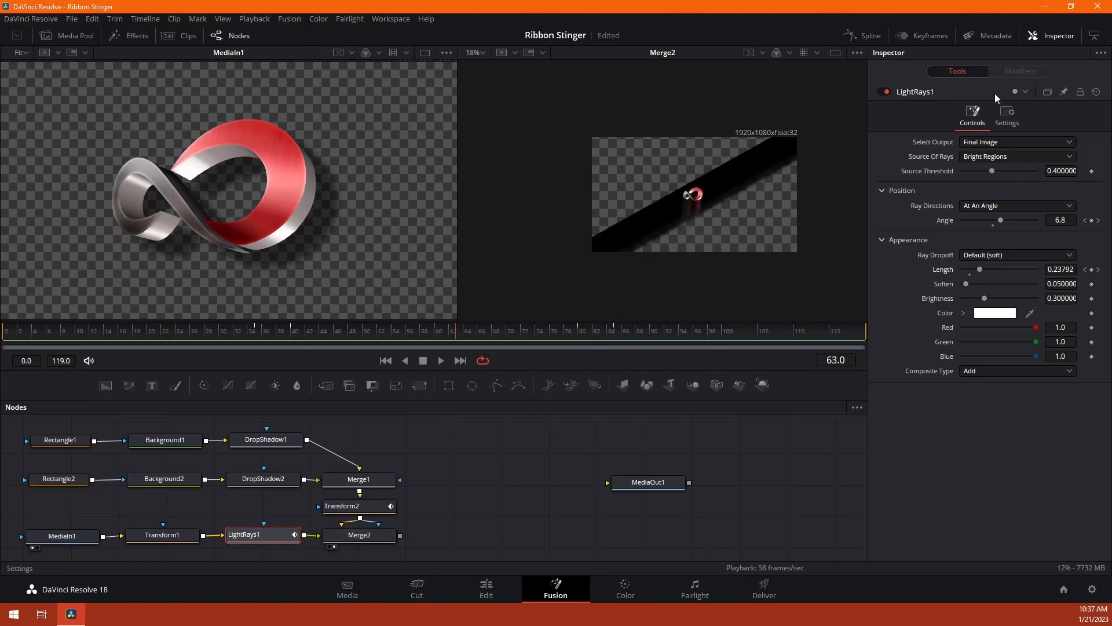
Turn off alpha channel processing for LightRays1, connect Merge2 to MediaOut1 and save the project.
click(1008, 118)
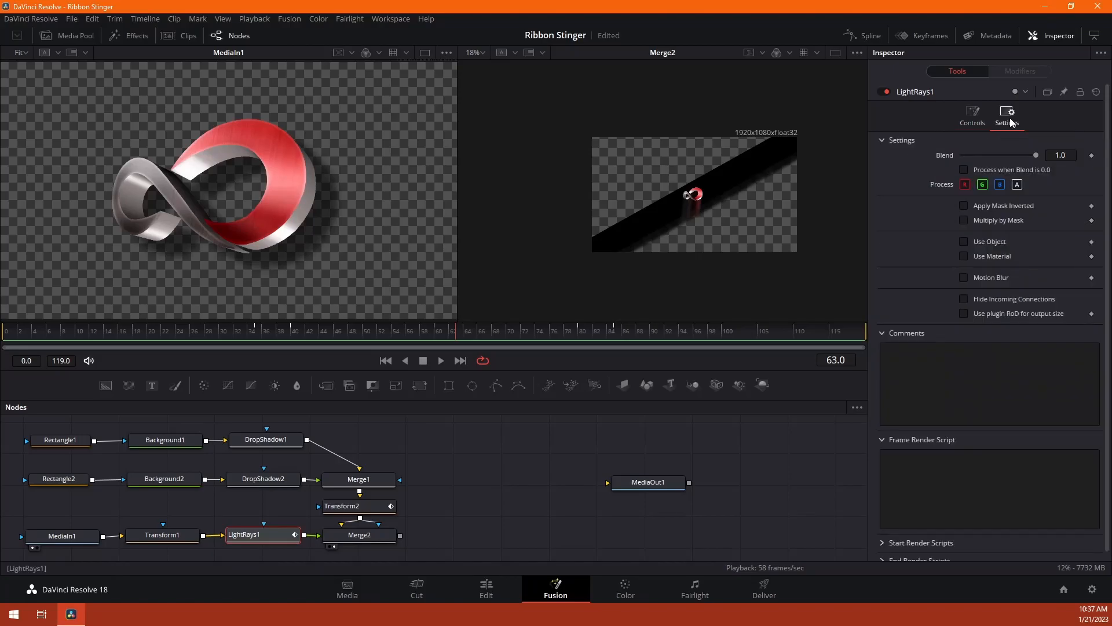
click(1016, 185)
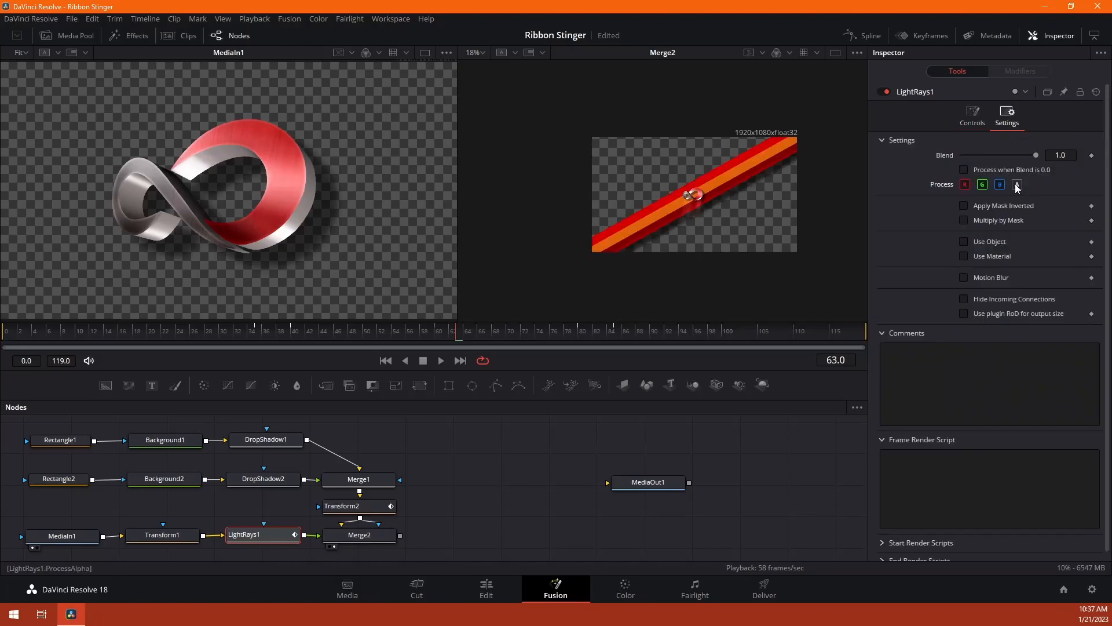
drag(398, 538, 615, 481)
key(ctrl+s)
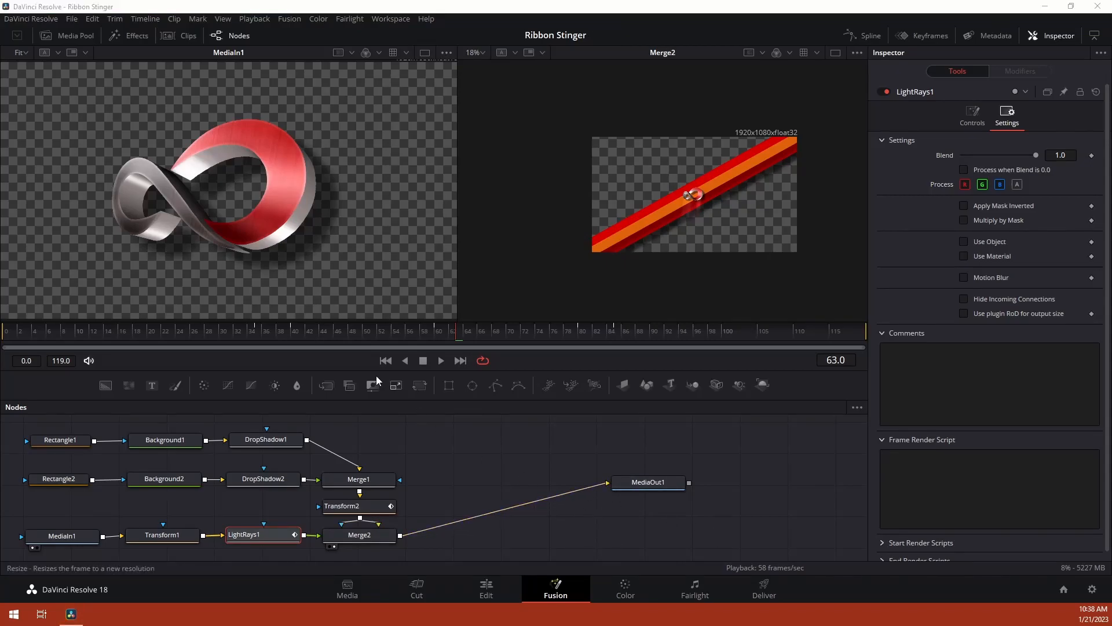
Open the Matte composition from the media pool and add two Background nodes to it.
click(72, 36)
click(201, 84)
double_click(200, 84)
drag(107, 383, 137, 506)
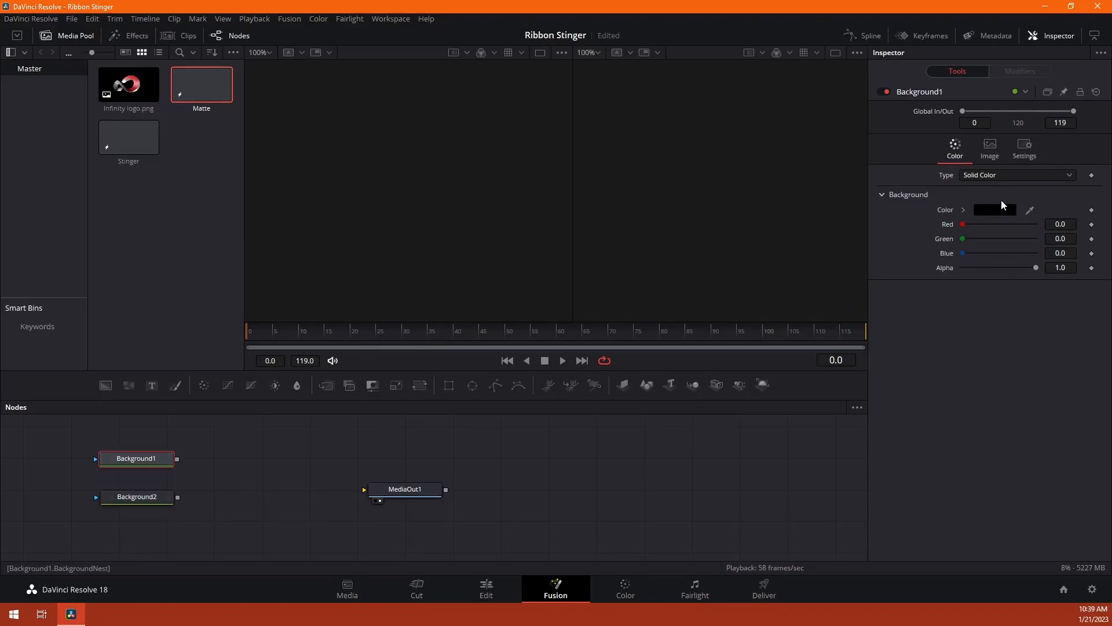
Set Background1's image width to 1920 pixels.
click(991, 150)
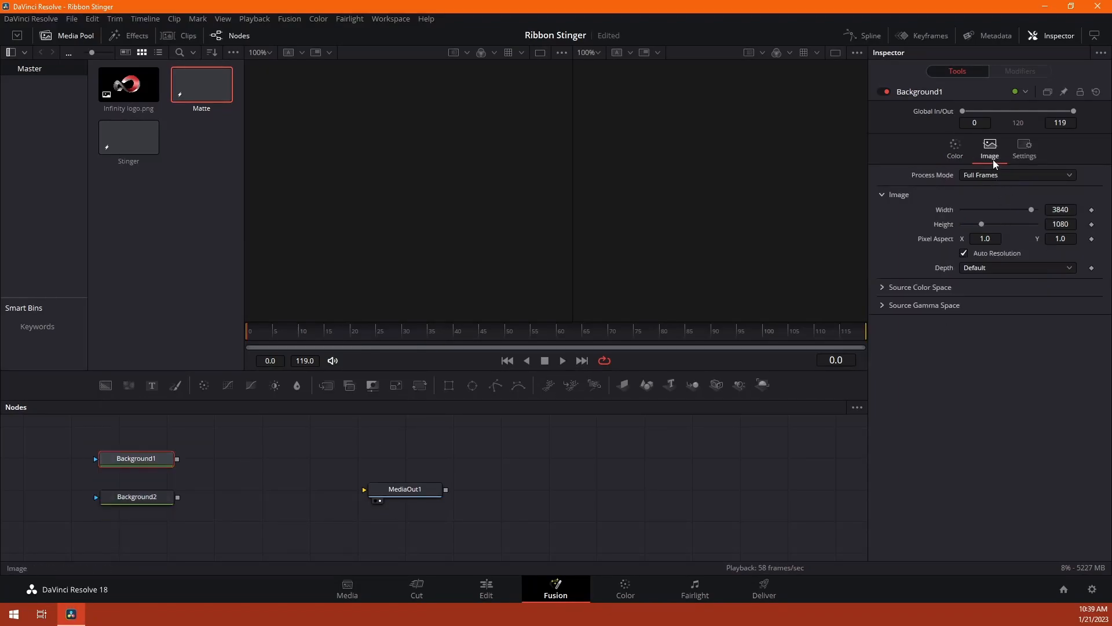
click(1074, 212)
text(1920)
key(Tab)
Change Background2's fill color, turn off its automatic resolution and set its image width to 1920 pixels.
click(136, 496)
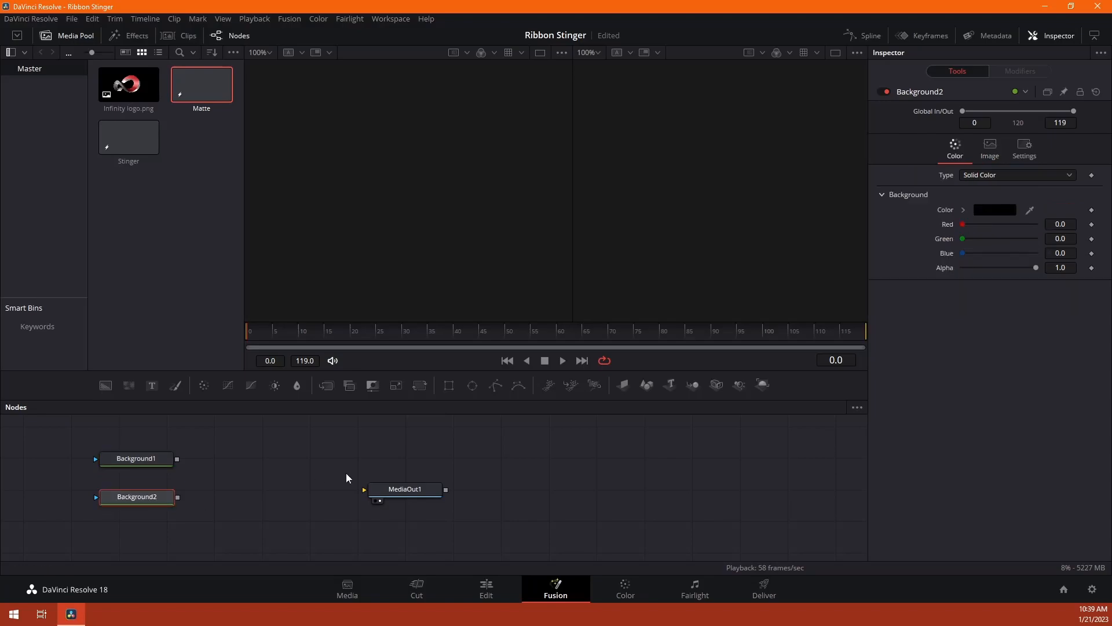
click(1000, 210)
drag(693, 318, 701, 231)
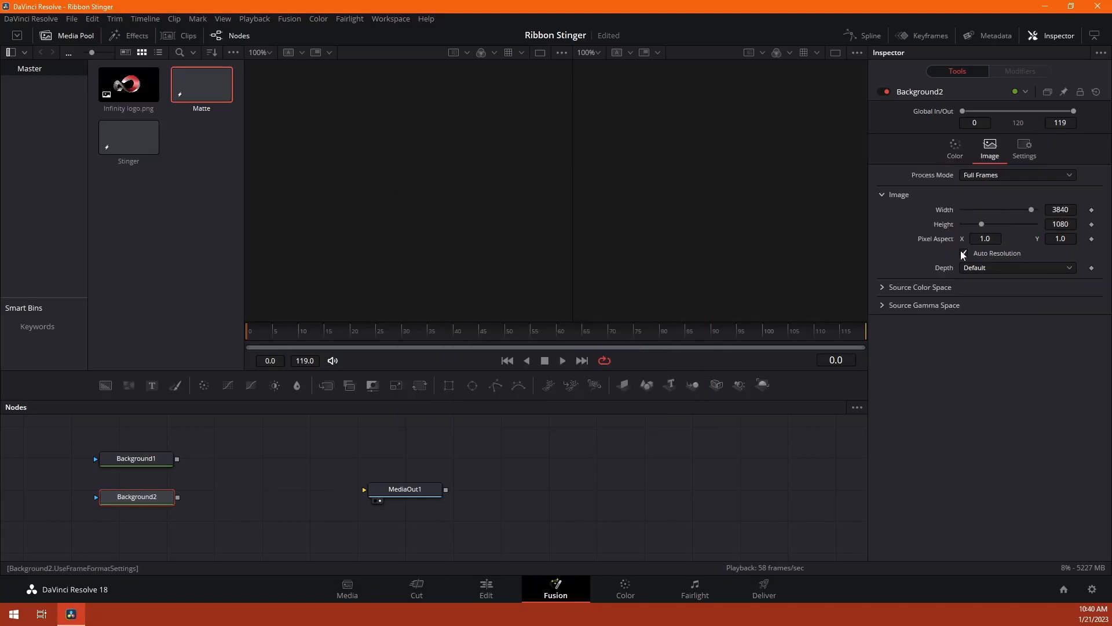
click(962, 252)
click(1071, 210)
text(1920)
key(Tab)
Add a Rectangle mask feeding Background2 and display the mask in the first viewer.
drag(448, 385, 69, 499)
key(1)
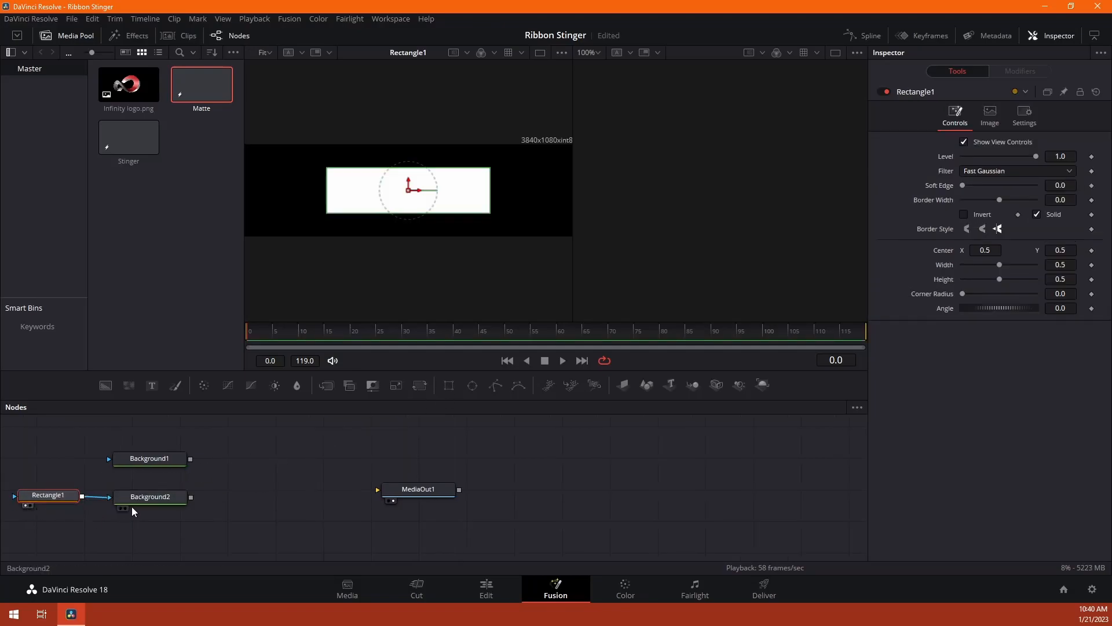
Display Background2 in the second viewer and give the Rectangle1 mask a custom output size 1920 pixels wide.
click(126, 508)
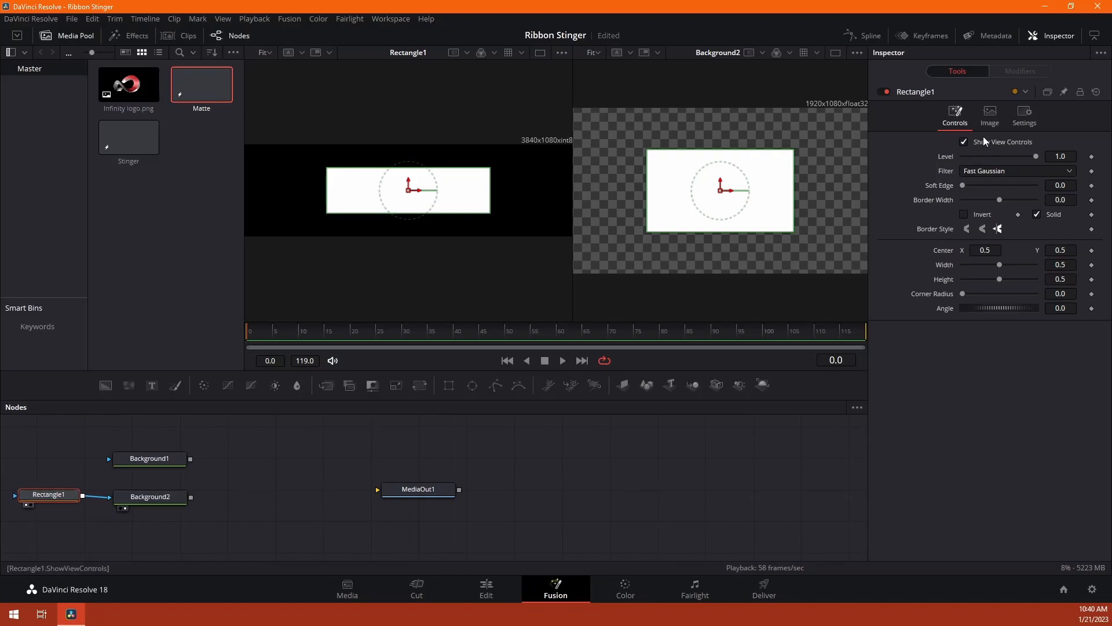
click(992, 119)
click(1047, 143)
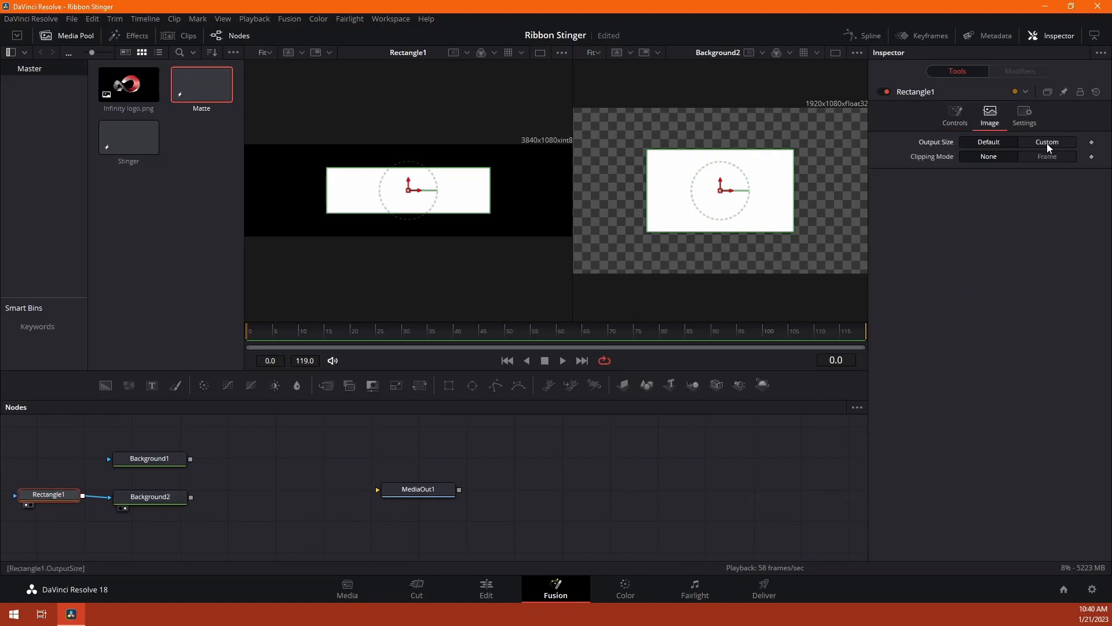
click(966, 213)
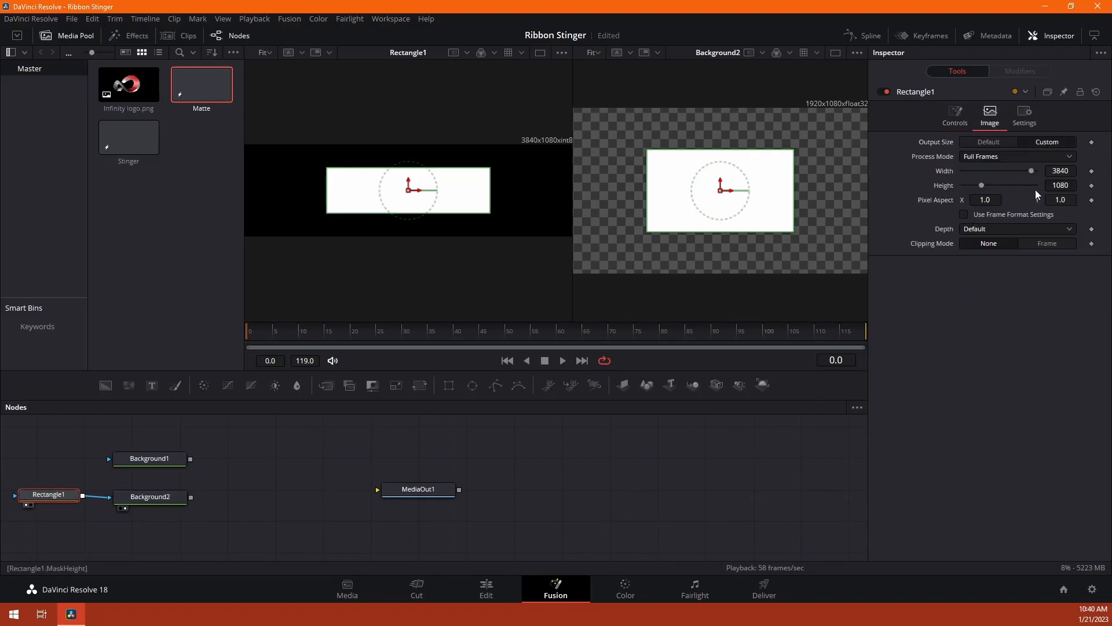
click(1065, 171)
key(BackSpace)
key(BackSpace)
key(BackSpace)
key(BackSpace)
text(1920)
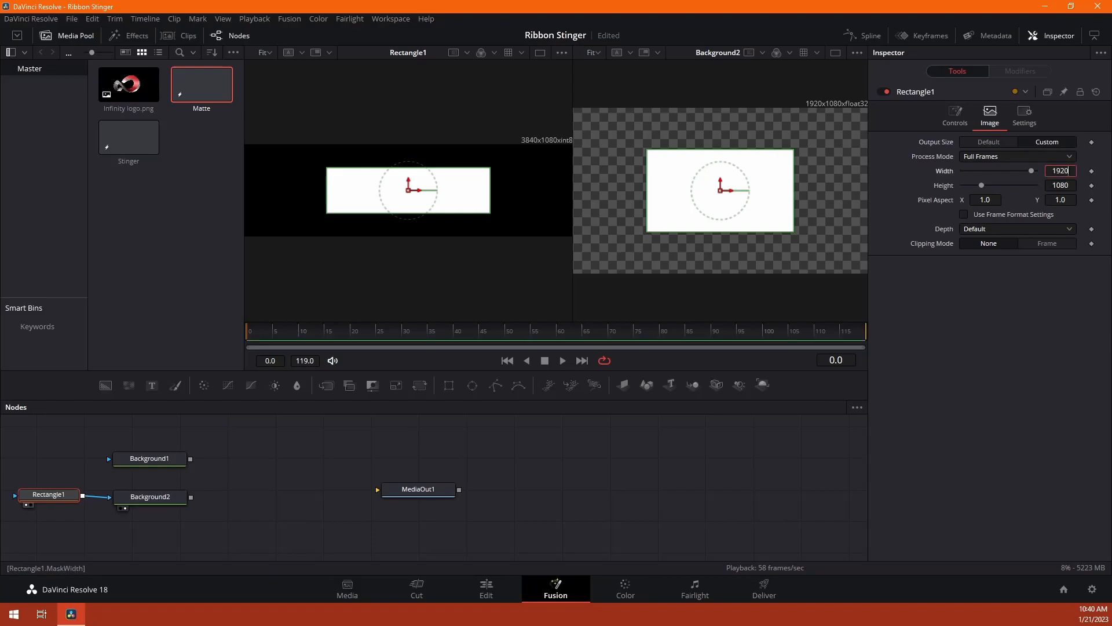
key(Return)
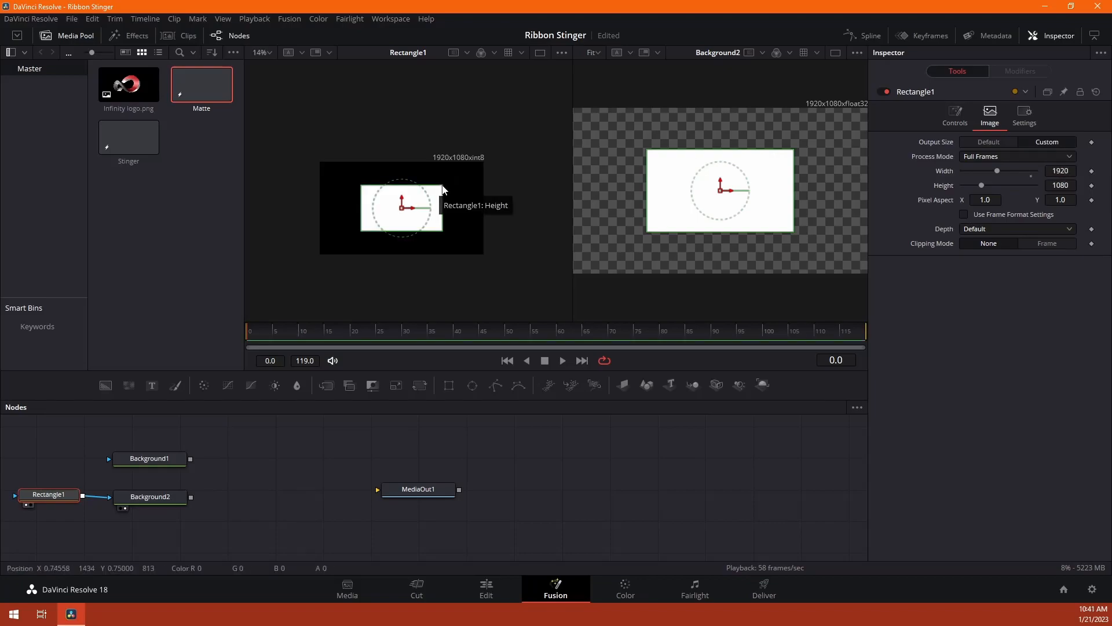
Enlarge and rotate the rectangle mask past the frame edges, about 1.45 wide, 2.15 high and at an angle of about 38.8.
drag(437, 188, 429, 134)
drag(442, 226, 519, 221)
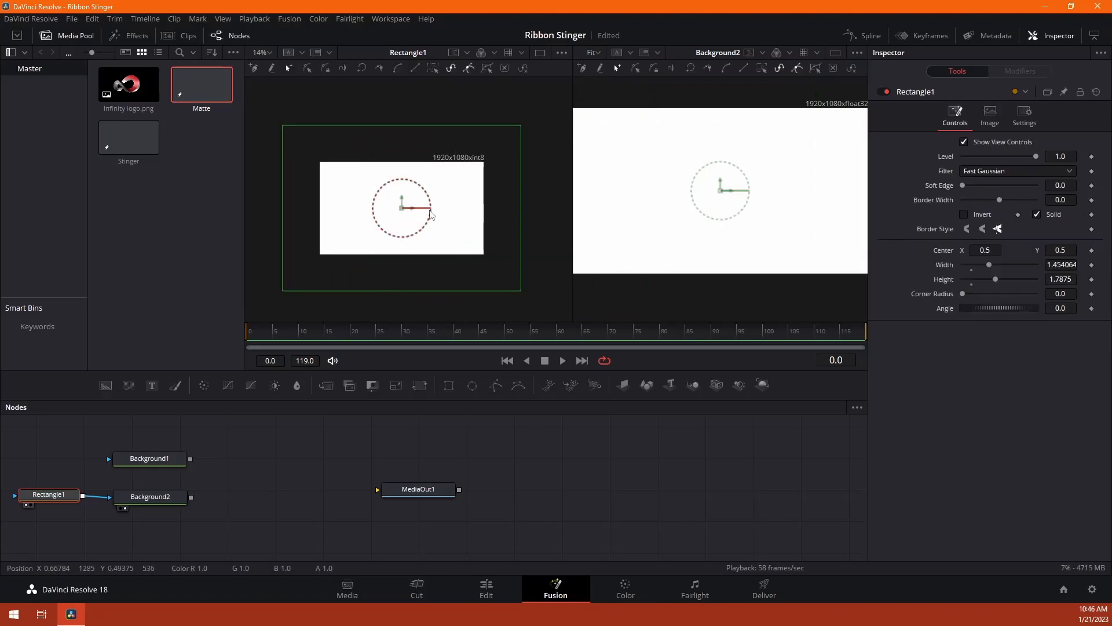
drag(431, 210, 427, 189)
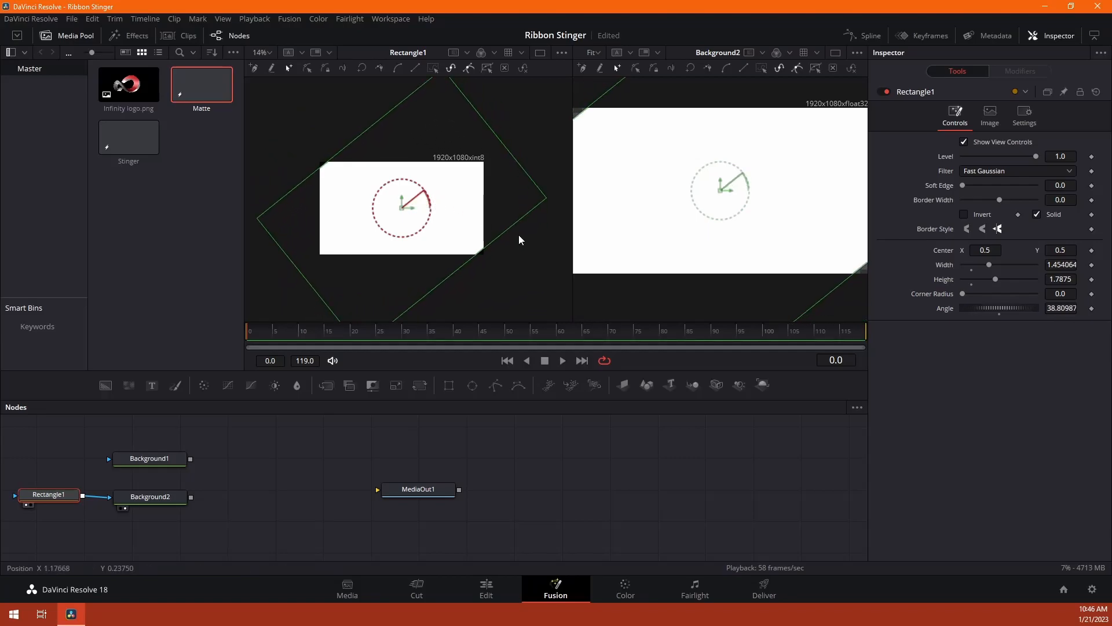
drag(513, 228, 528, 240)
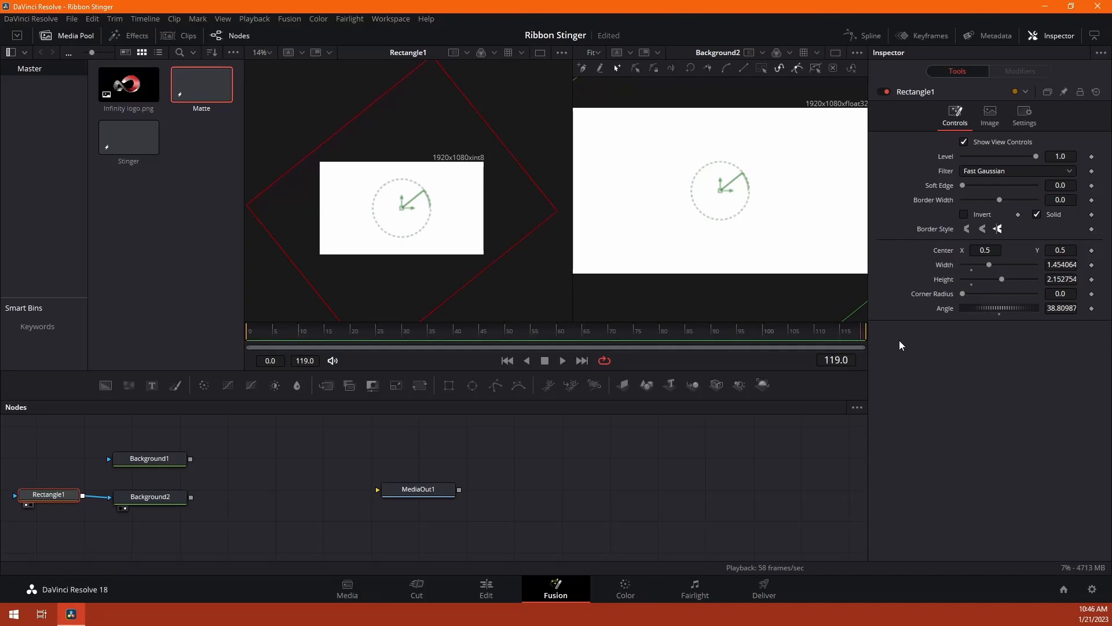
Keyframe the mask's center at frame 119 and, at frame 80, adjust it to center about (-0.12, 1.125), width about 2.02, angle about 29.
click(1093, 251)
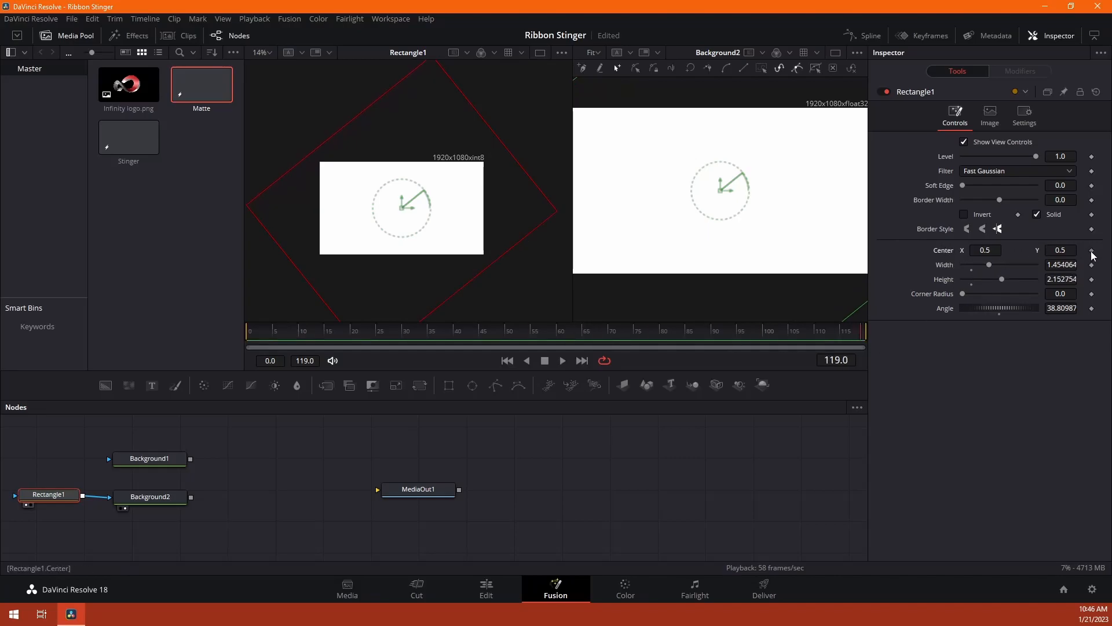
click(659, 327)
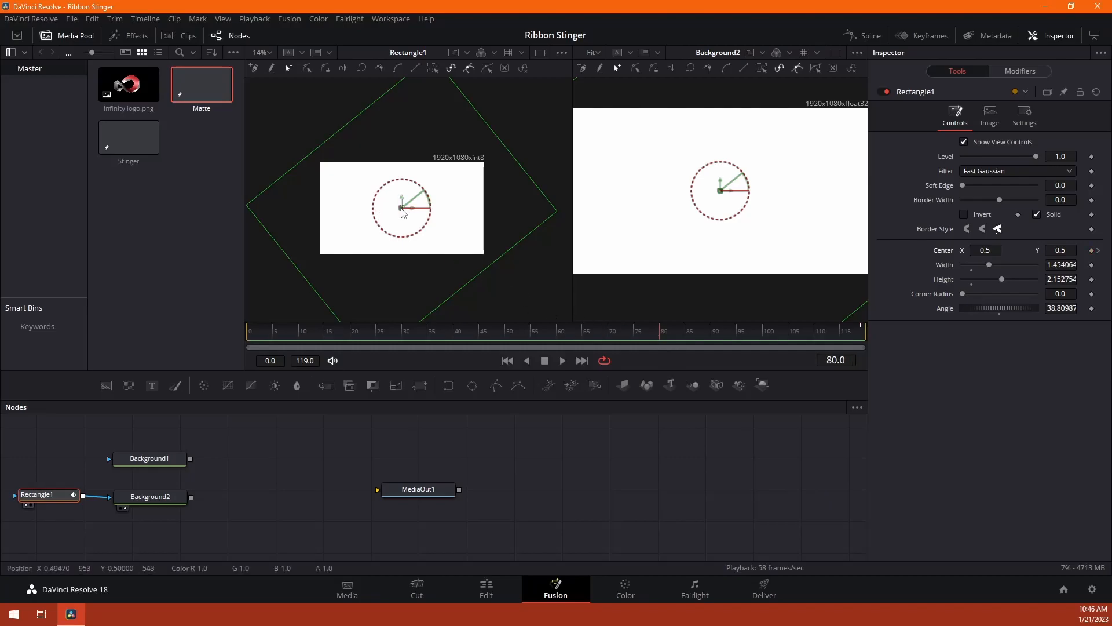
drag(401, 207, 295, 146)
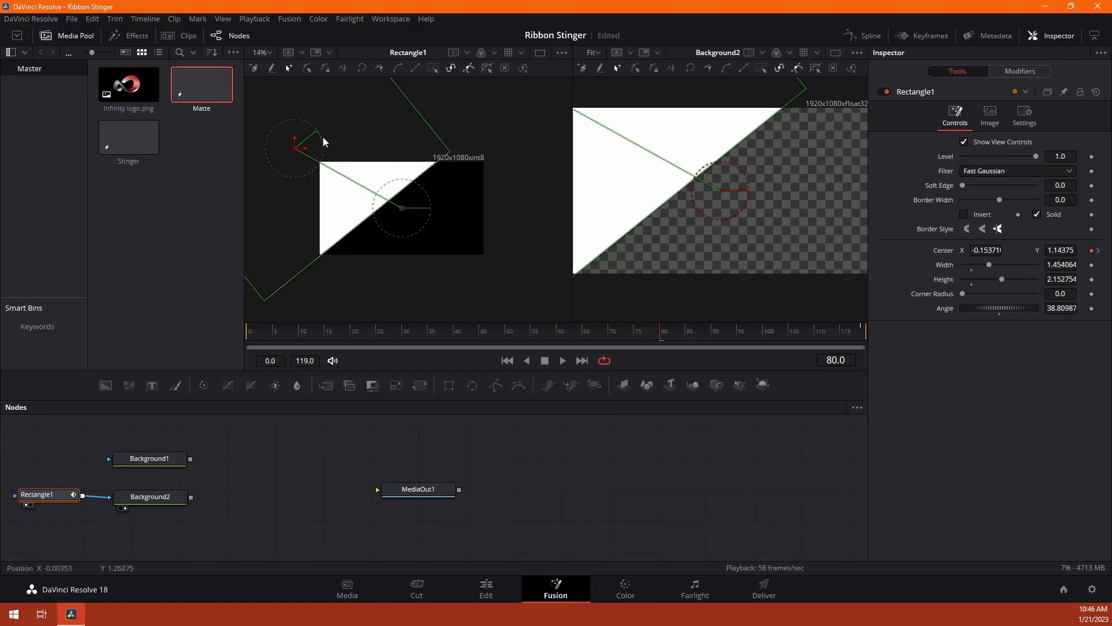
drag(322, 137, 325, 141)
drag(443, 154, 483, 146)
drag(295, 146, 300, 151)
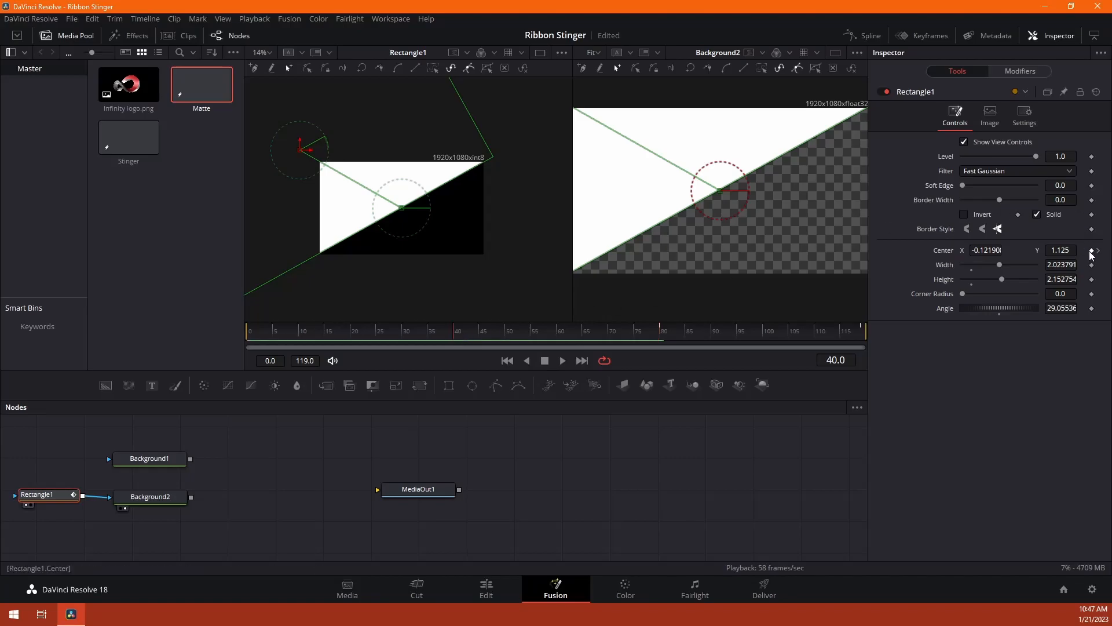
Hold the mask's center with a keyframe at frame 40 and, at frame 0, move the mask diagonally off the frame's upper-left corner.
drag(412, 334, 226, 338)
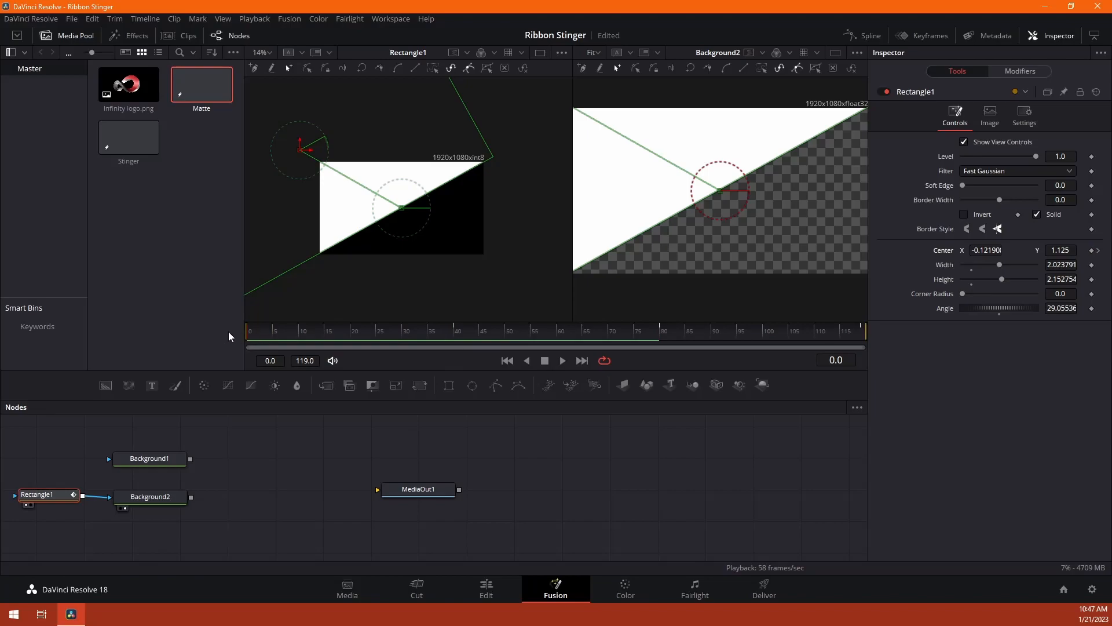
scroll(411, 252, down, 2)
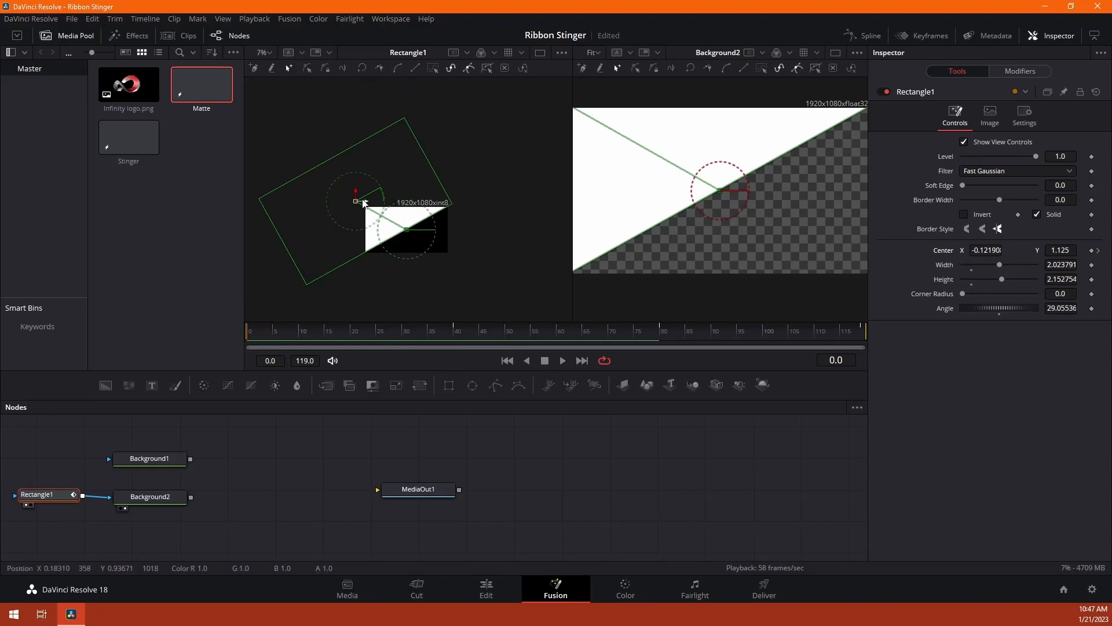
drag(356, 203, 262, 174)
Merge Background2 over Background1, preview the merge in the second viewer and connect it to MediaOut1.
drag(192, 497, 191, 459)
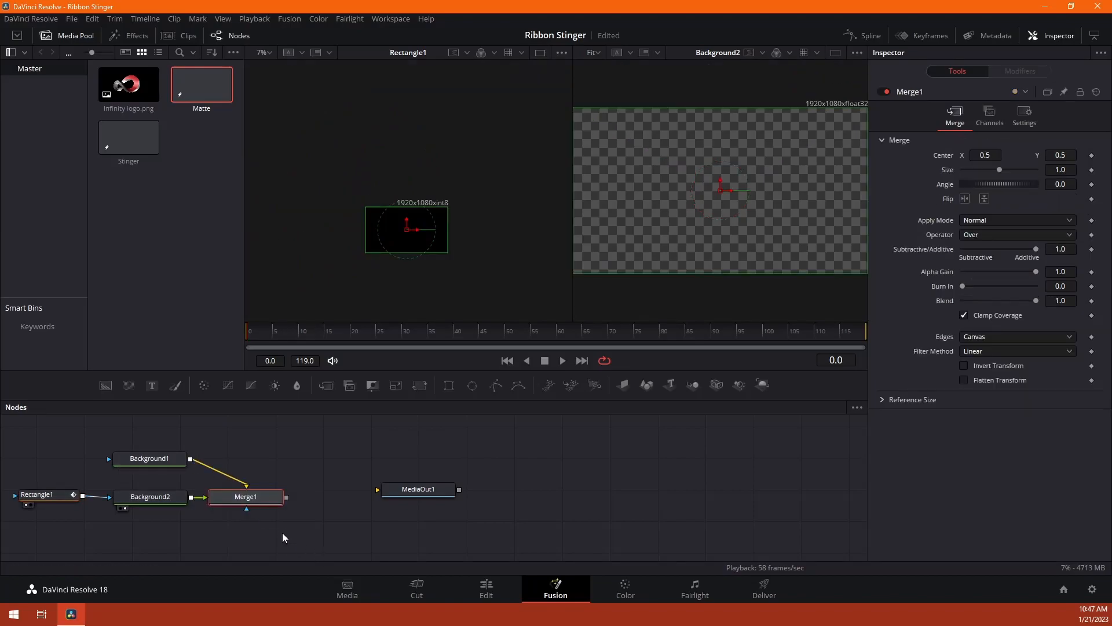
click(221, 509)
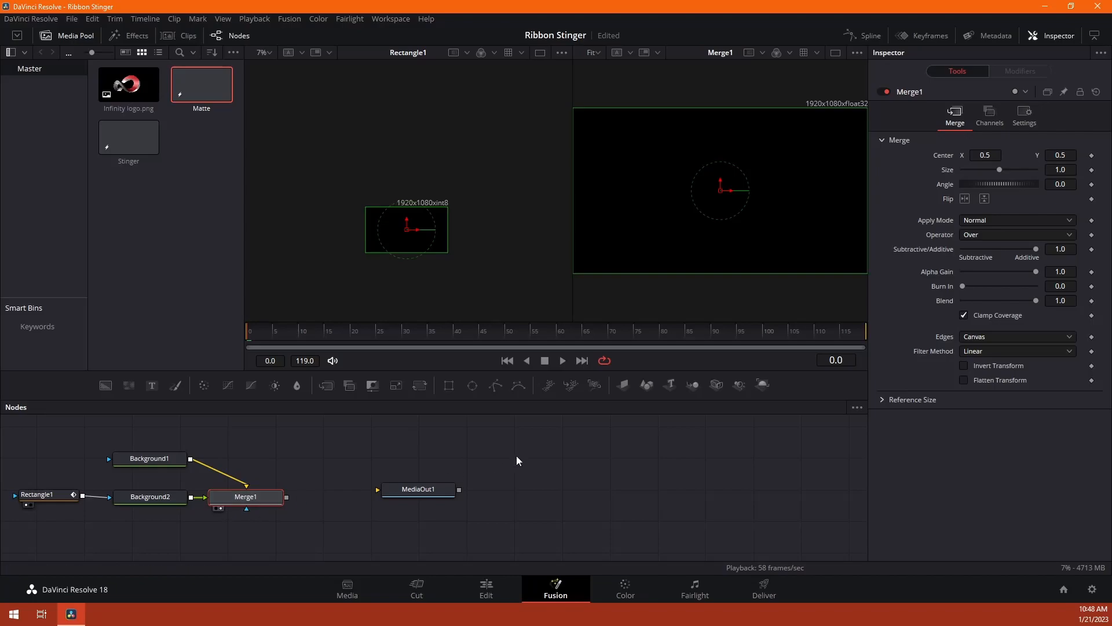
click(562, 360)
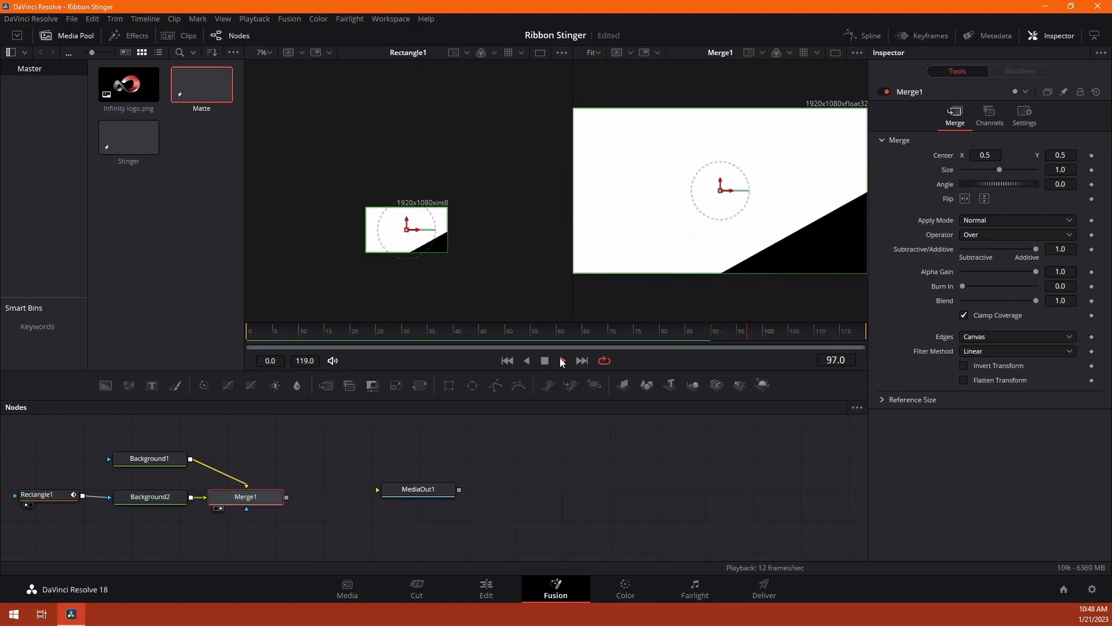
drag(287, 497, 387, 488)
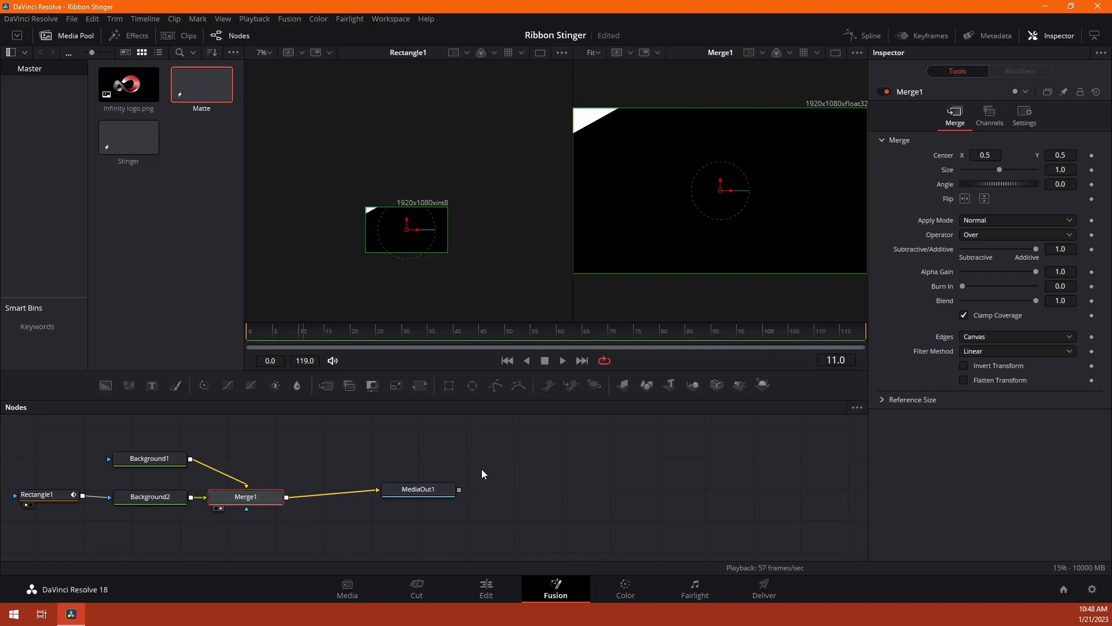
Place the Matte composition on Video 1 and the Stinger composition on Video 2 at the start of a timeline and play it.
click(493, 595)
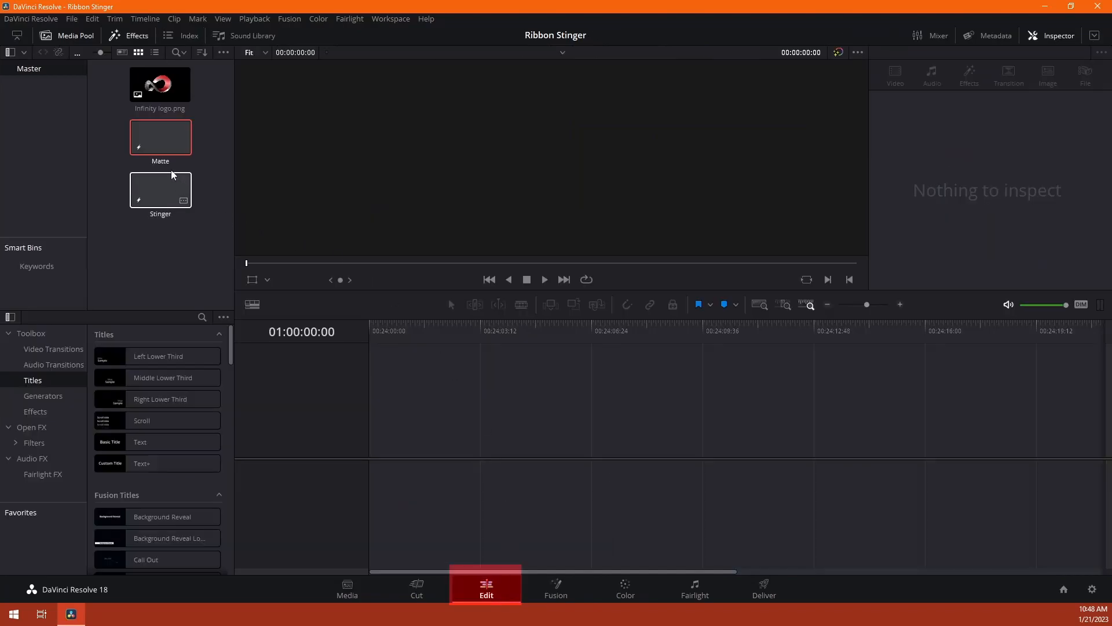
drag(156, 142, 377, 433)
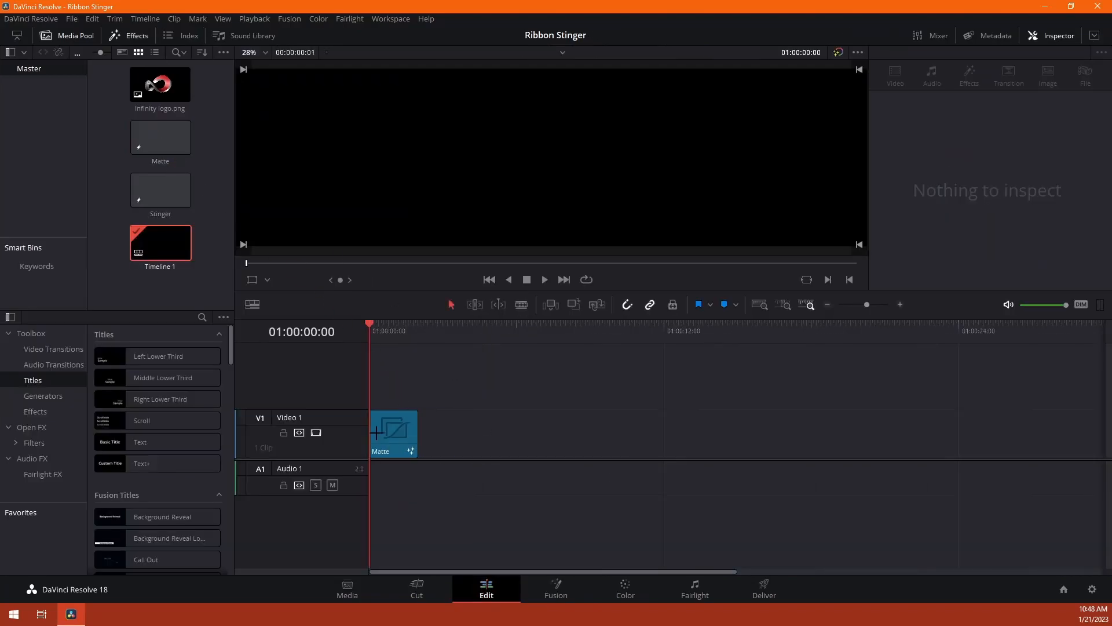
drag(169, 186, 377, 387)
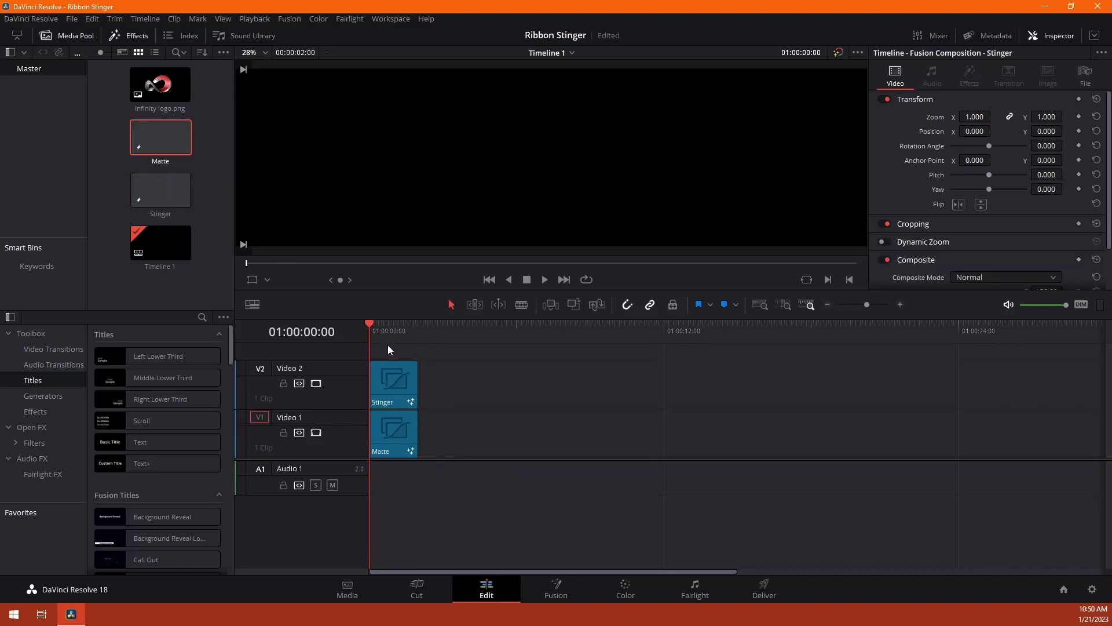
key(space)
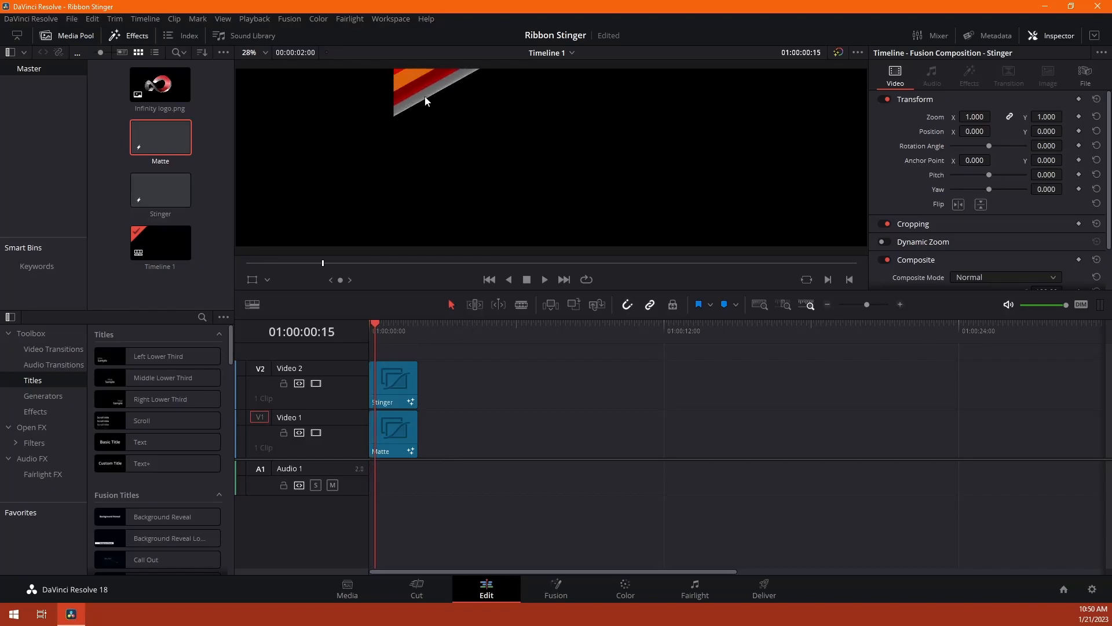
Open the Matte clip in Fusion and, at frame 0, move the rectangle mask's center farther out to about (-0.74, 1.86).
click(399, 433)
right_click(398, 436)
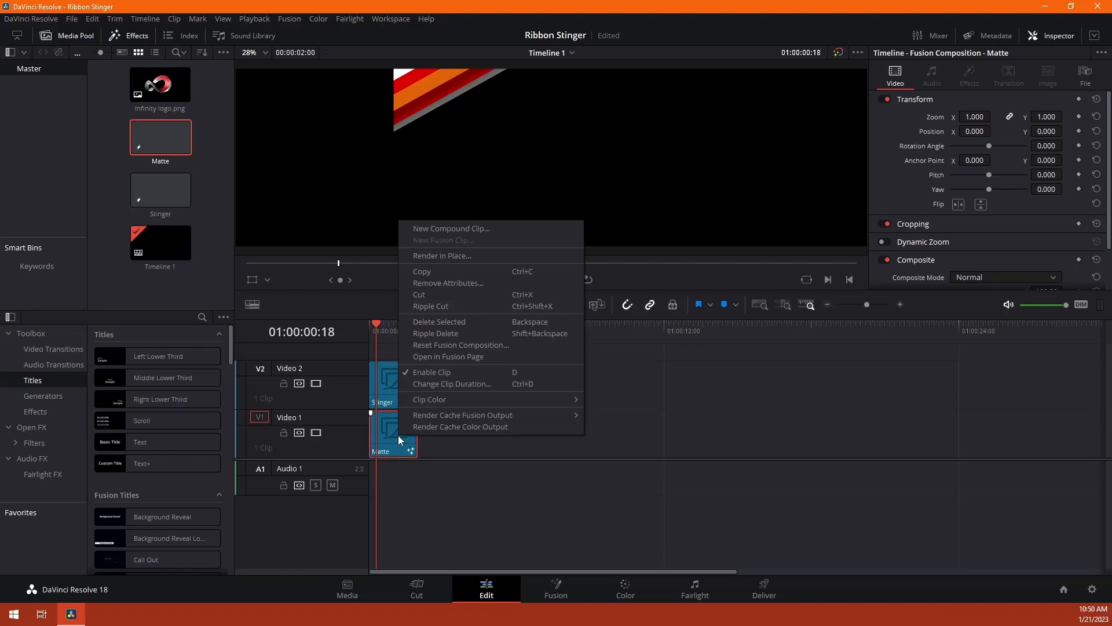
click(460, 356)
click(37, 494)
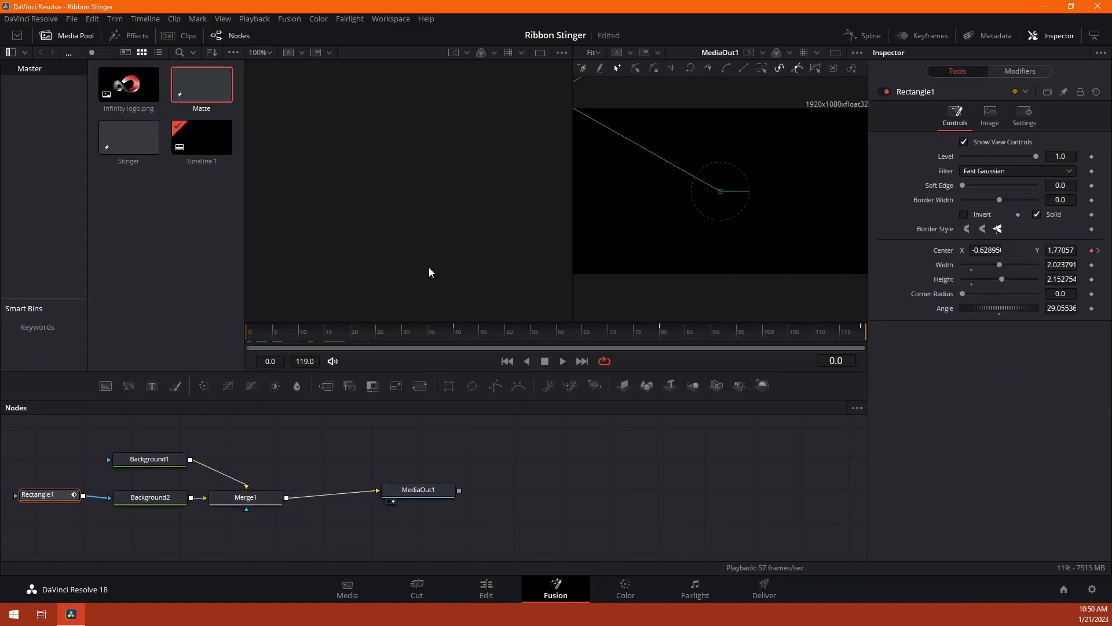
key(1)
drag(307, 179, 301, 176)
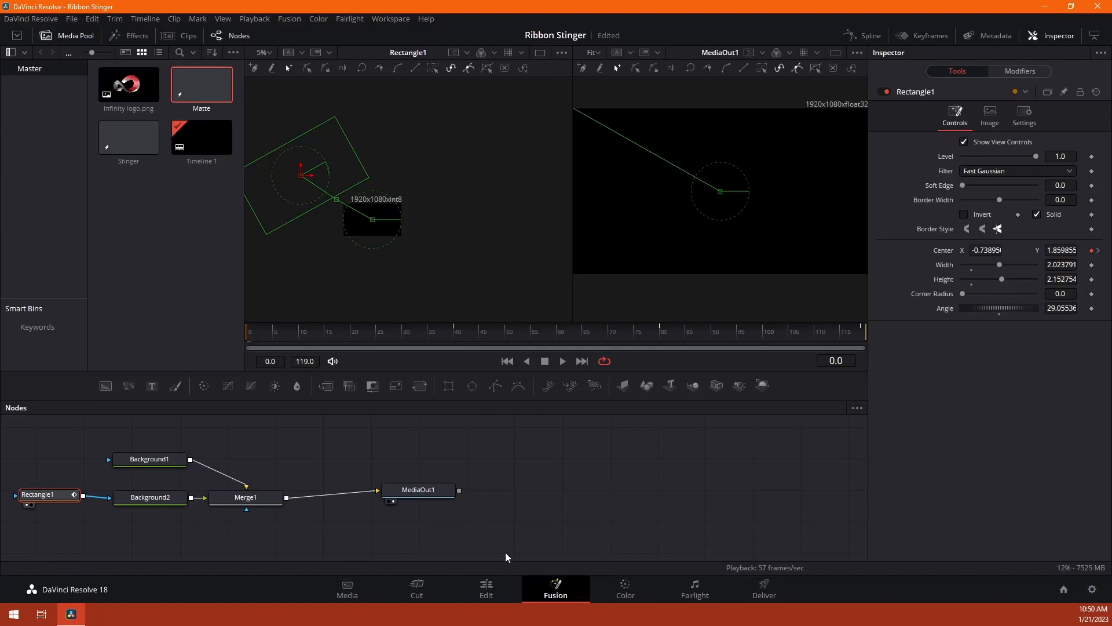
key(shift+4)
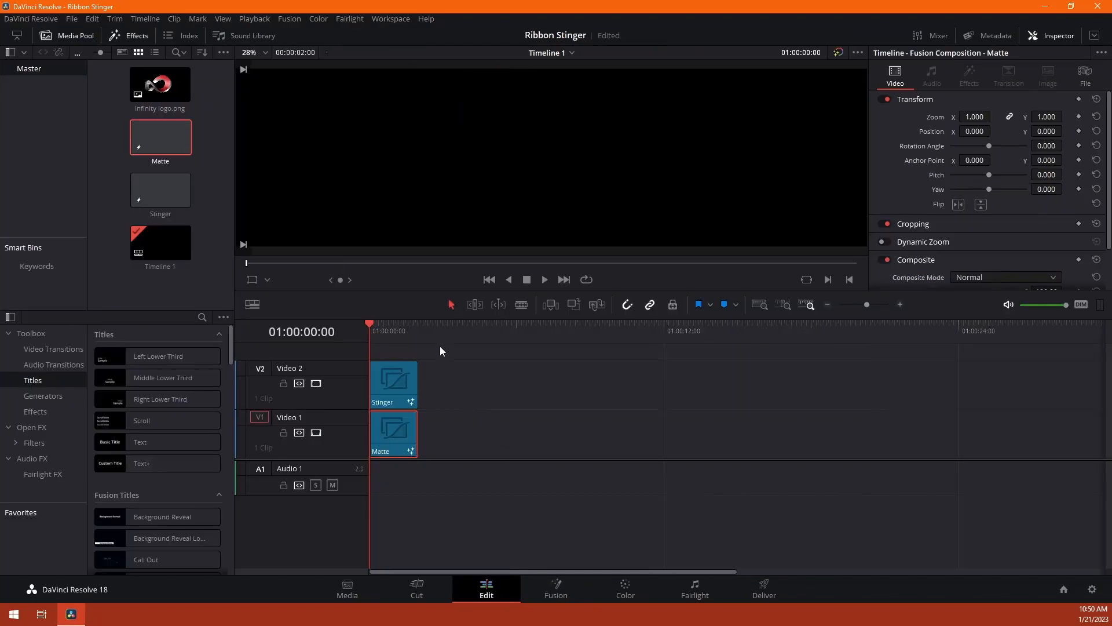
Step through the timeline frame by frame to check the matte's edge against the stinger's ribbons.
key(Right)
key(Right)
key(Right)
key(Right)
key(Right)
key(Right)
key(Right)
key(Right)
key(Right)
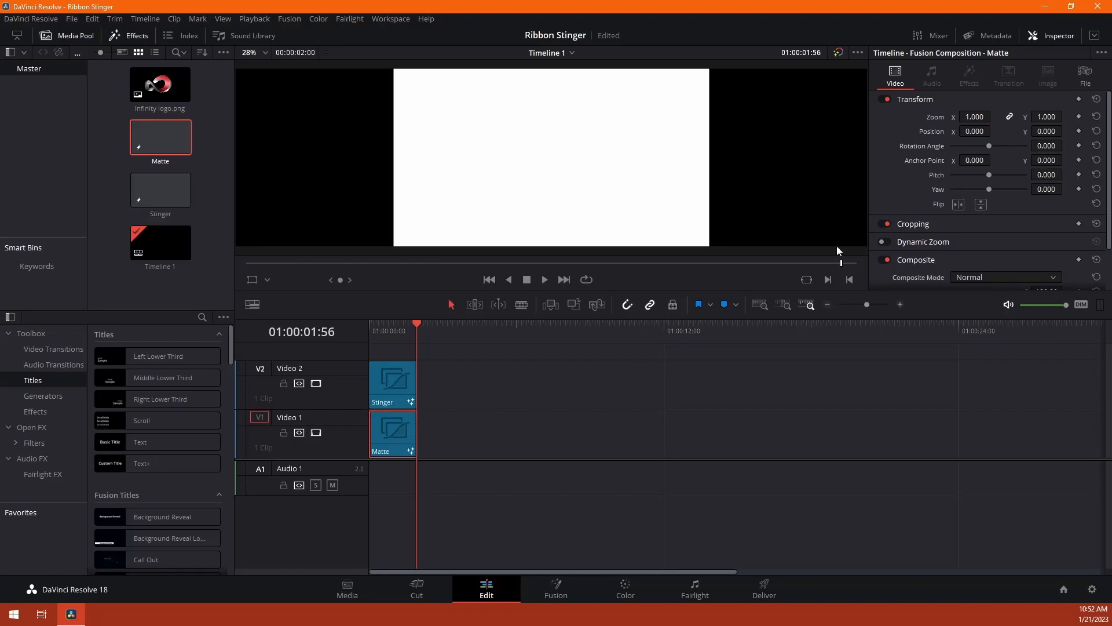
Set the Matte clip's horizontal position to 1920 and save the project.
double_click(972, 131)
text(1920)
key(Return)
key(ctrl+s)
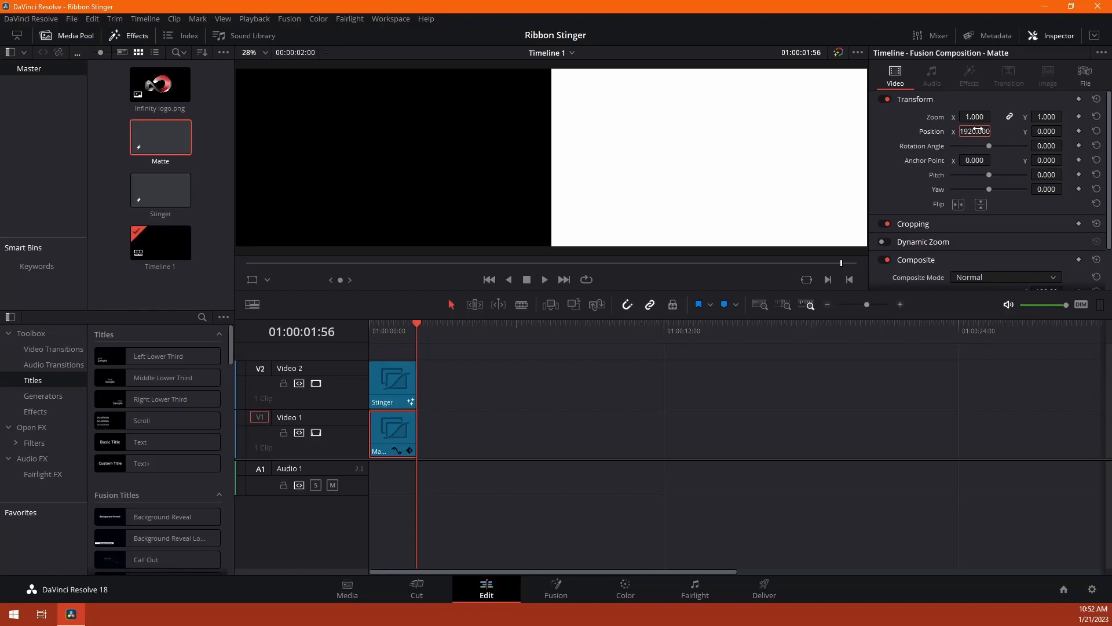
Set the Stinger clip's horizontal position to -1920 and play the timeline from the start.
click(400, 389)
click(974, 131)
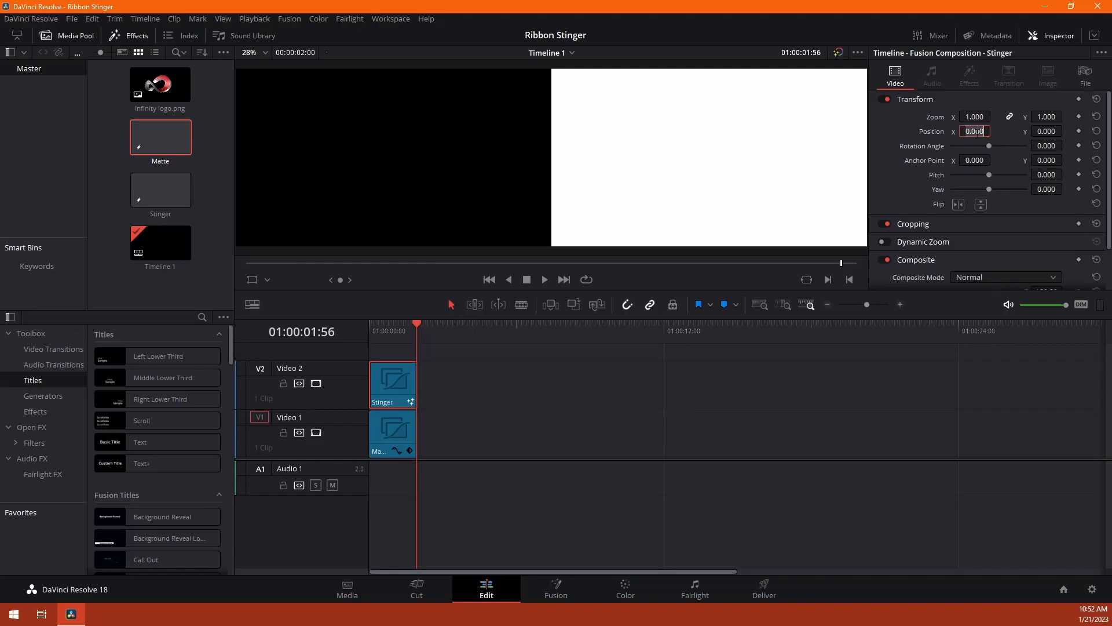
text(-1920)
key(Return)
click(544, 281)
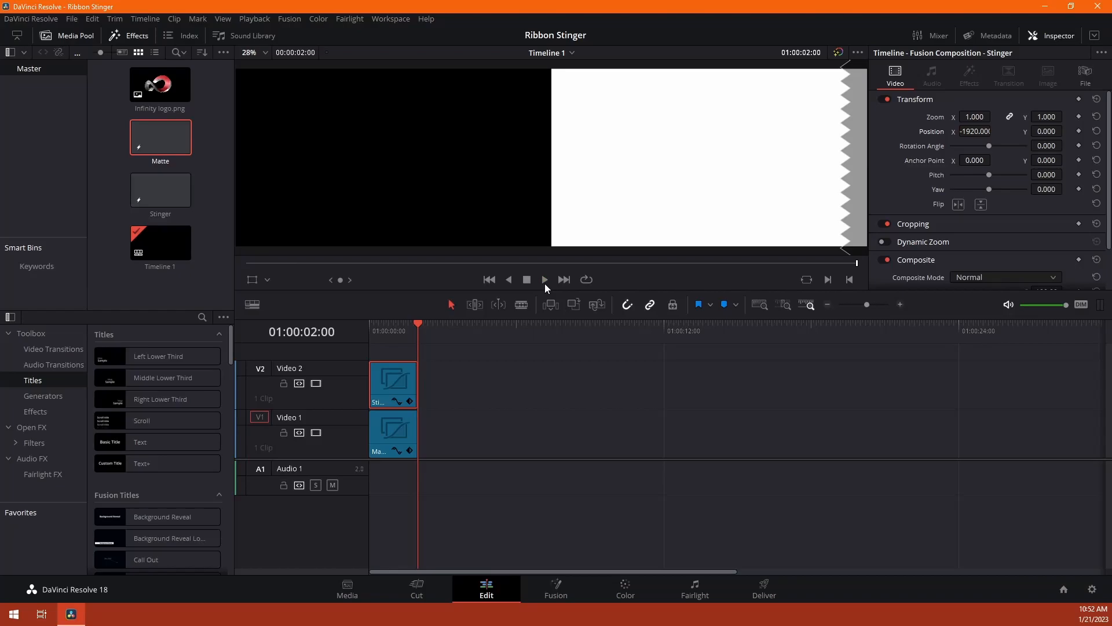
click(489, 279)
click(544, 279)
Prepare a custom export with the file name Ribbon Stinger and the Videos folder as its location.
click(764, 588)
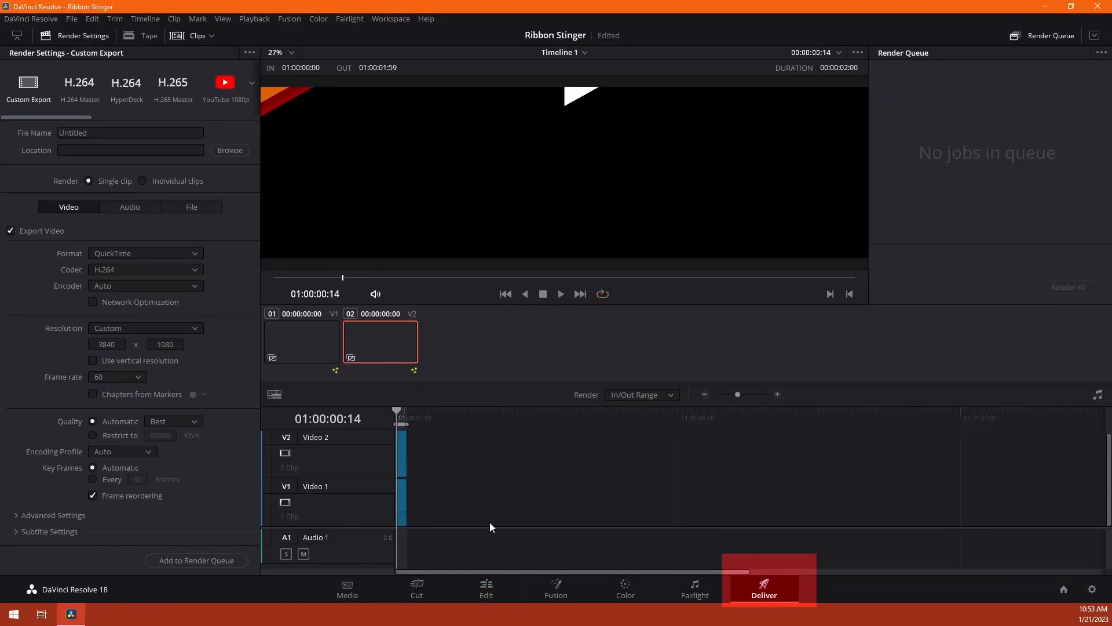
drag(106, 133, 3, 135)
text(Ribbon Stinger)
click(244, 152)
key(Return)
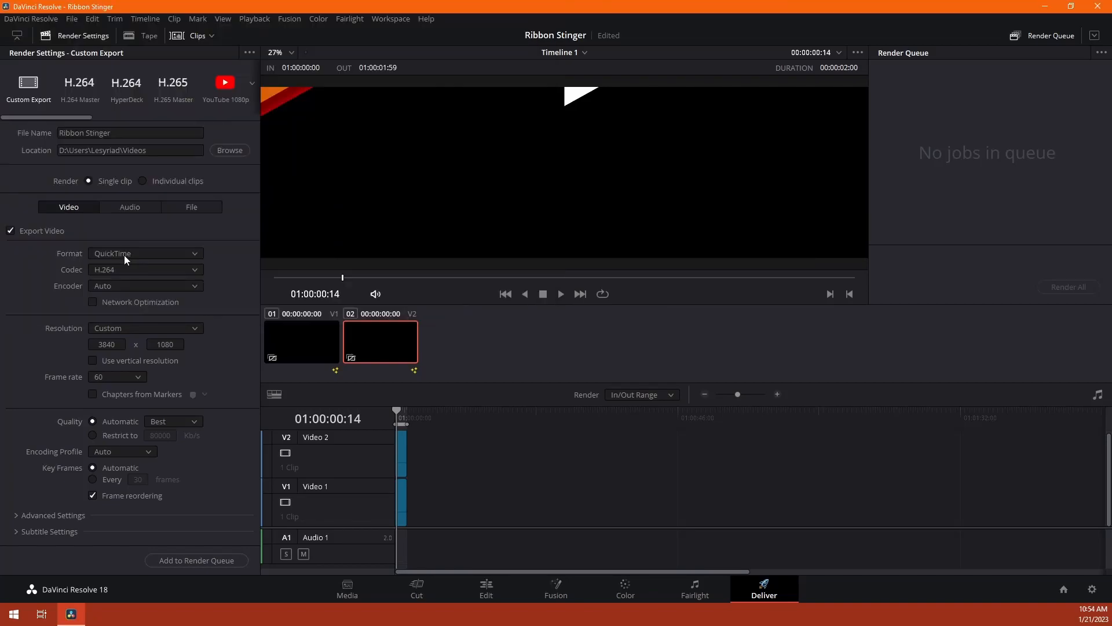
Set the QuickTime export to the Uncompressed codec with type BGRA 8-bit and enable alpha export.
click(120, 270)
click(120, 399)
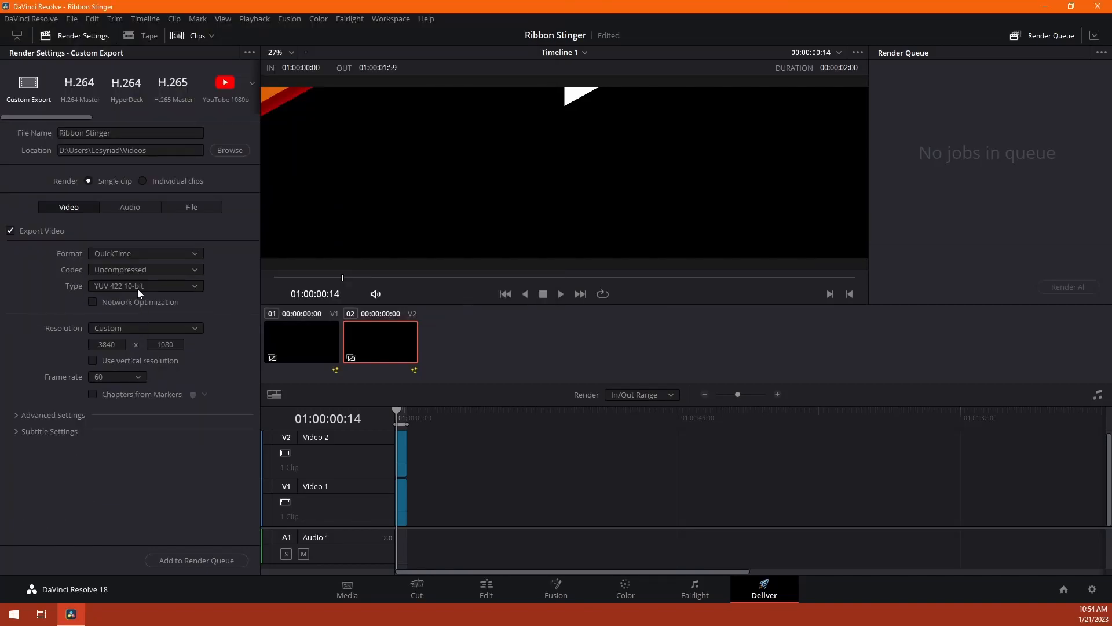
click(128, 286)
click(127, 314)
click(92, 394)
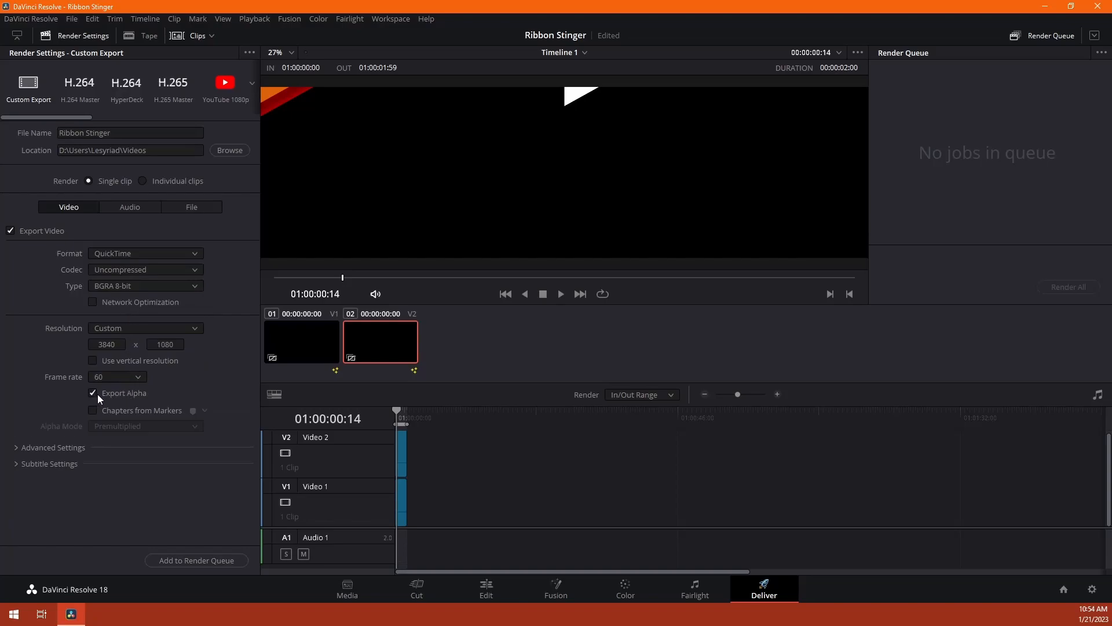
Add the Ribbon Stinger export to the render queue and render it.
click(177, 563)
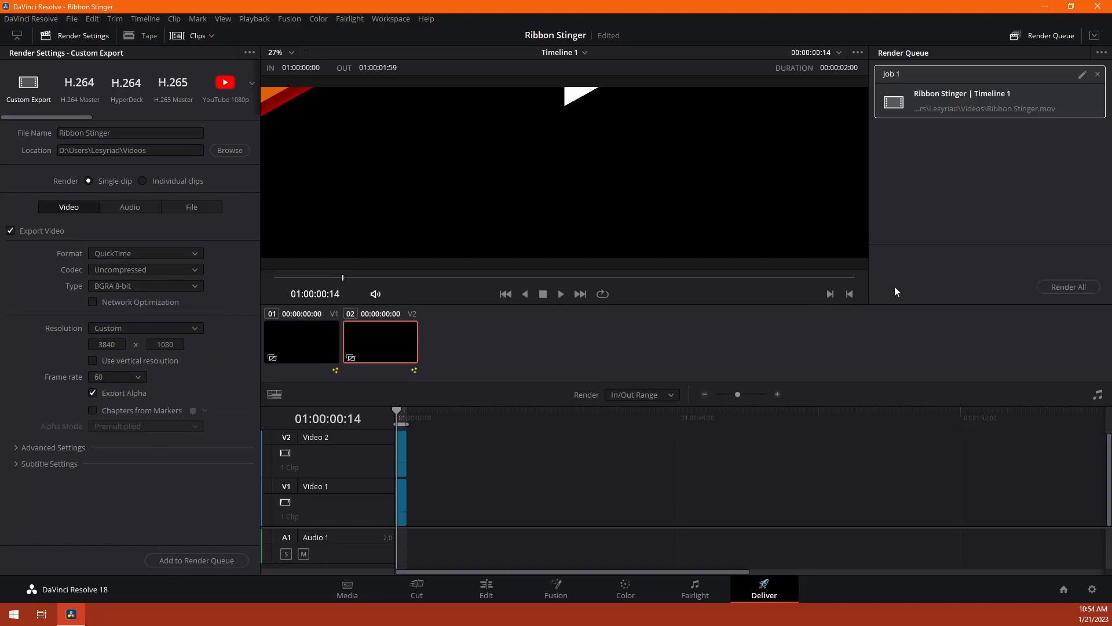
click(1076, 294)
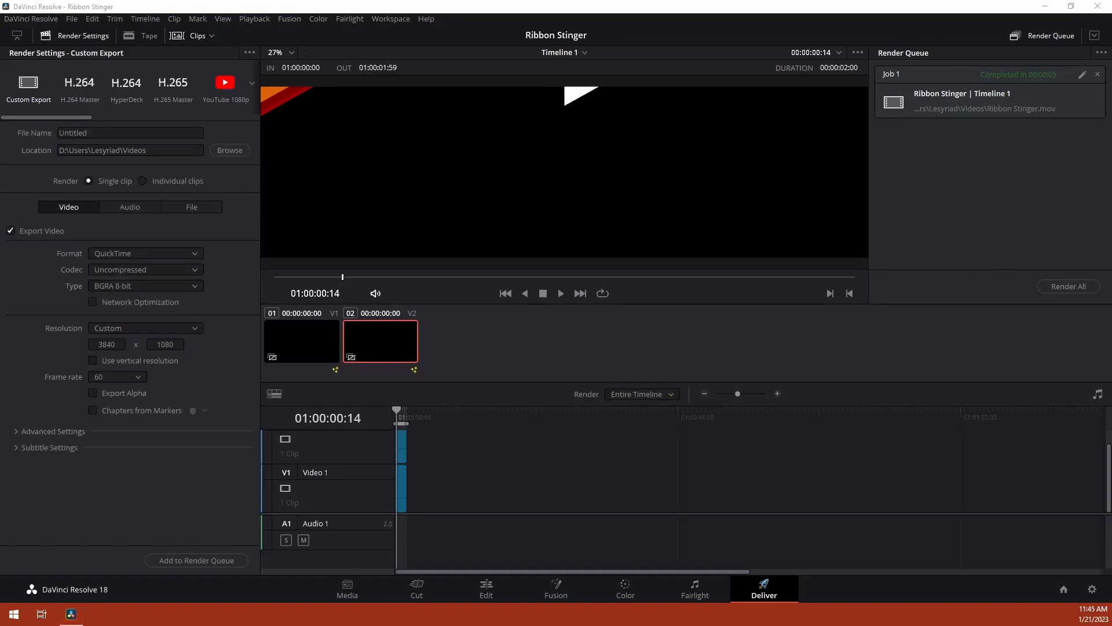